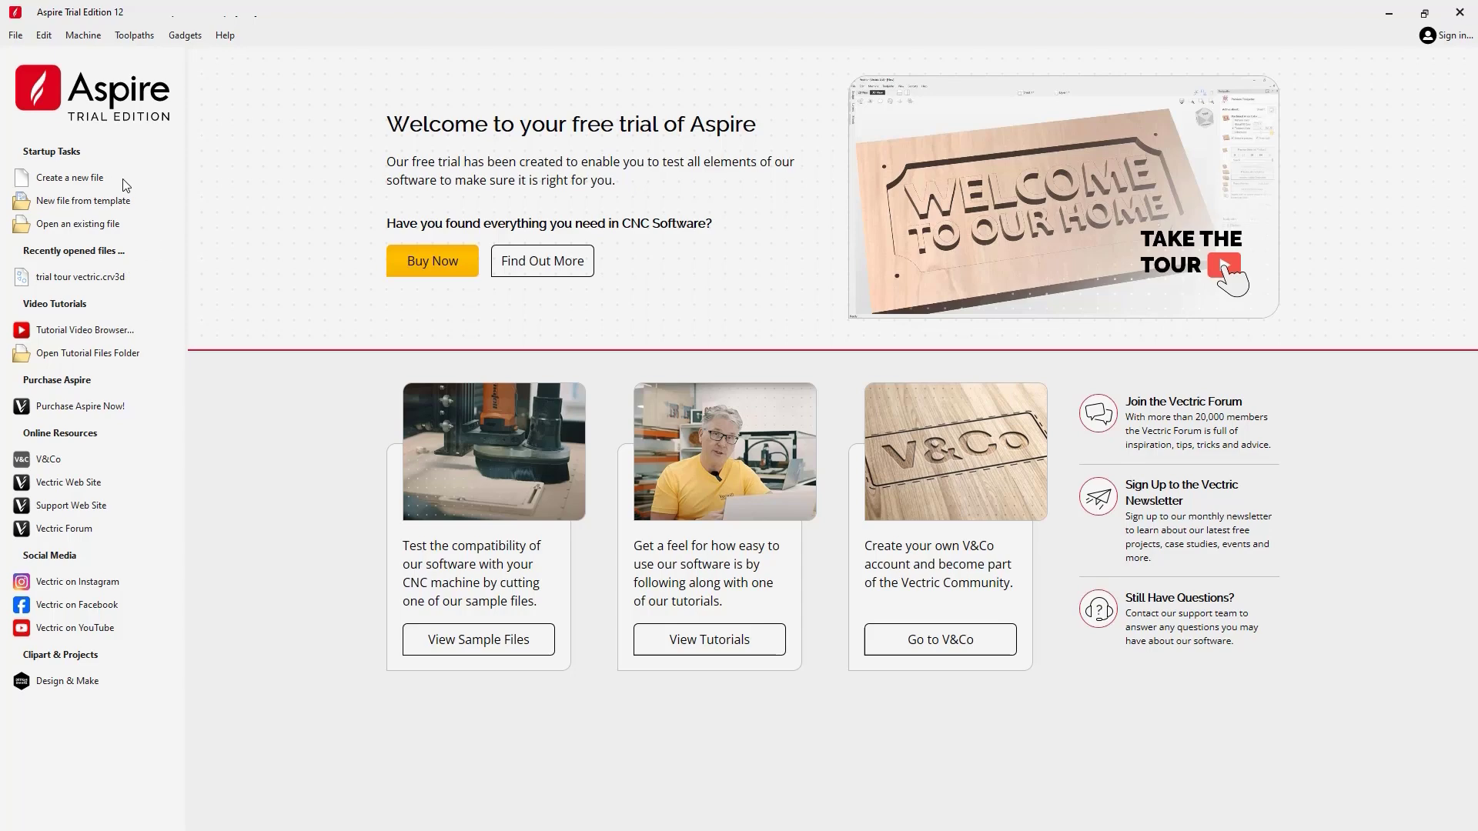
Step: Create a new job with Very High (7 x Slower) modeling resolution and show the 2D and 3D views side by side
{"action": "left_click", "coordinate": [91, 184]}
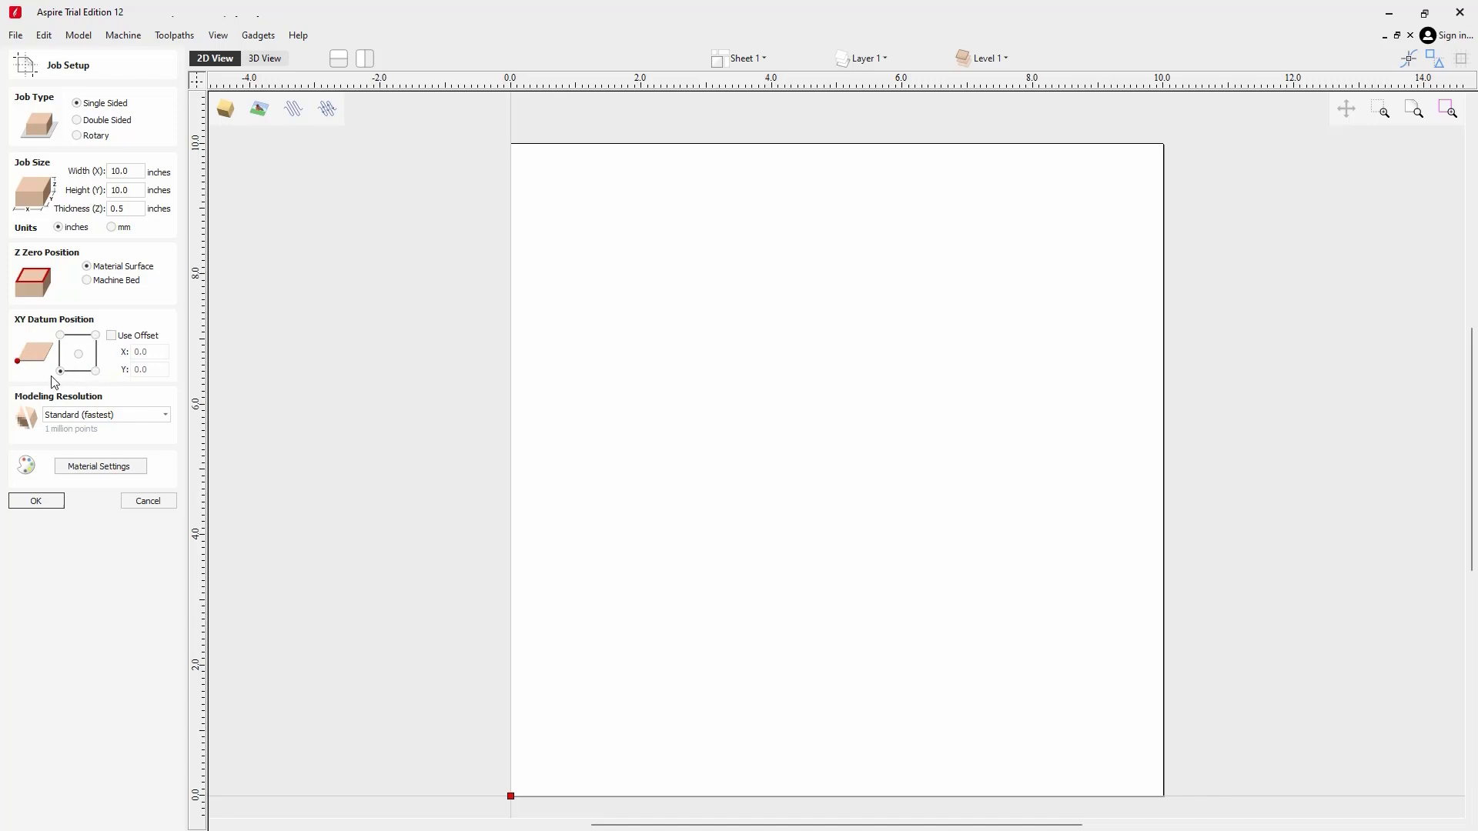
{"action": "left_click", "coordinate": [165, 415]}
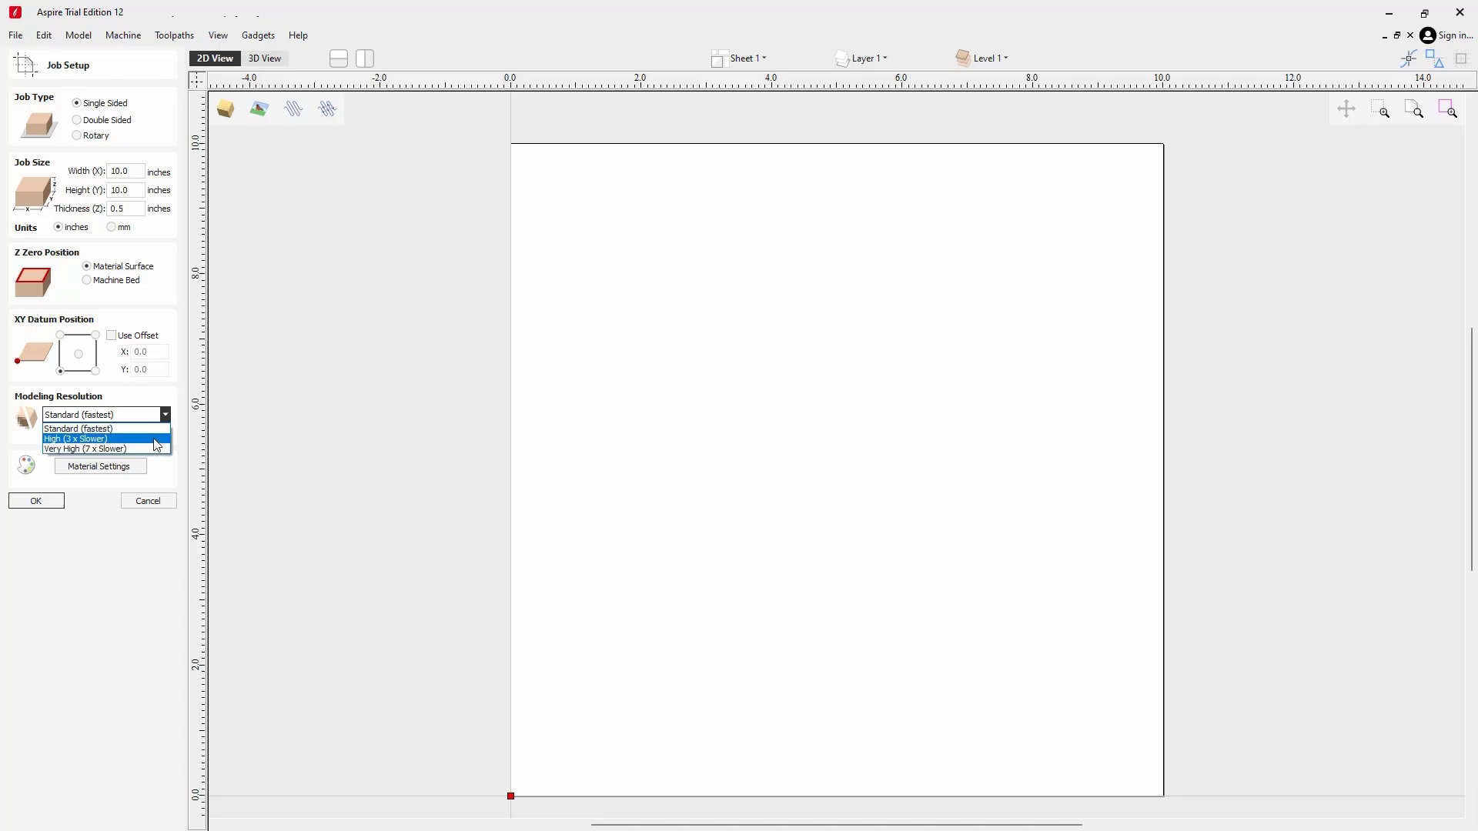
{"action": "left_click", "coordinate": [156, 448]}
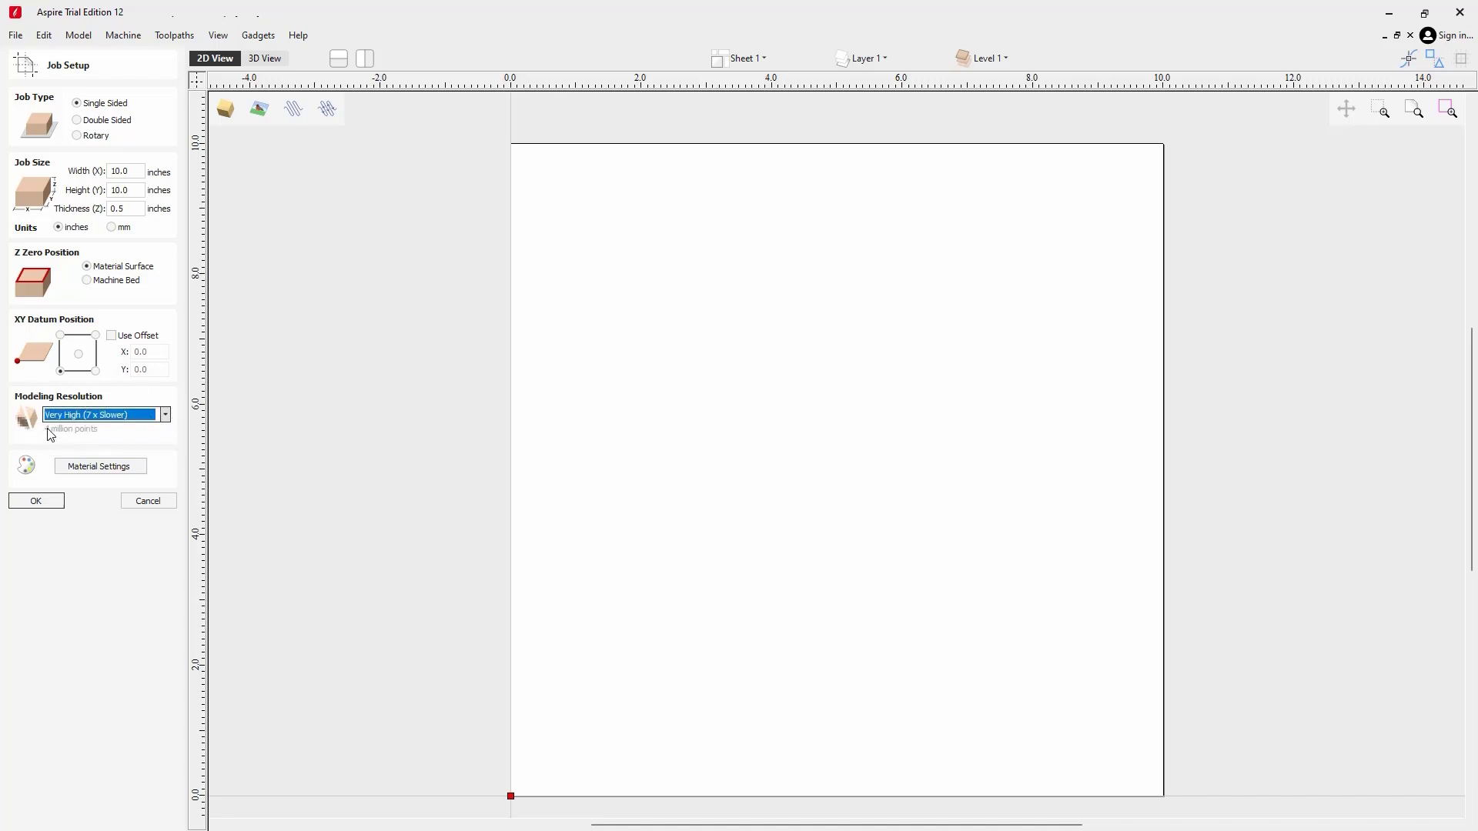
{"action": "left_click", "coordinate": [36, 501]}
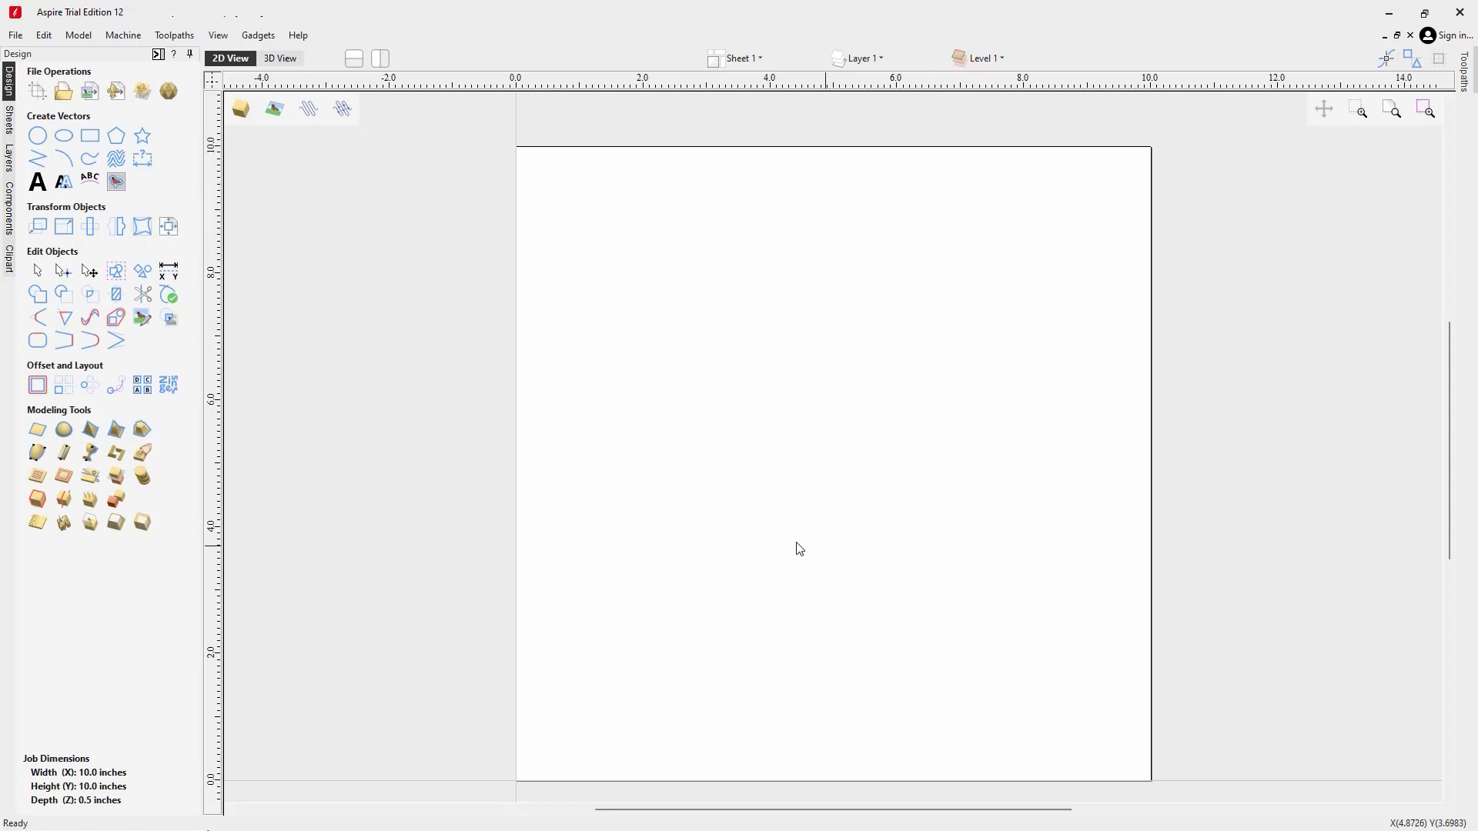
{"action": "left_click", "coordinate": [378, 59]}
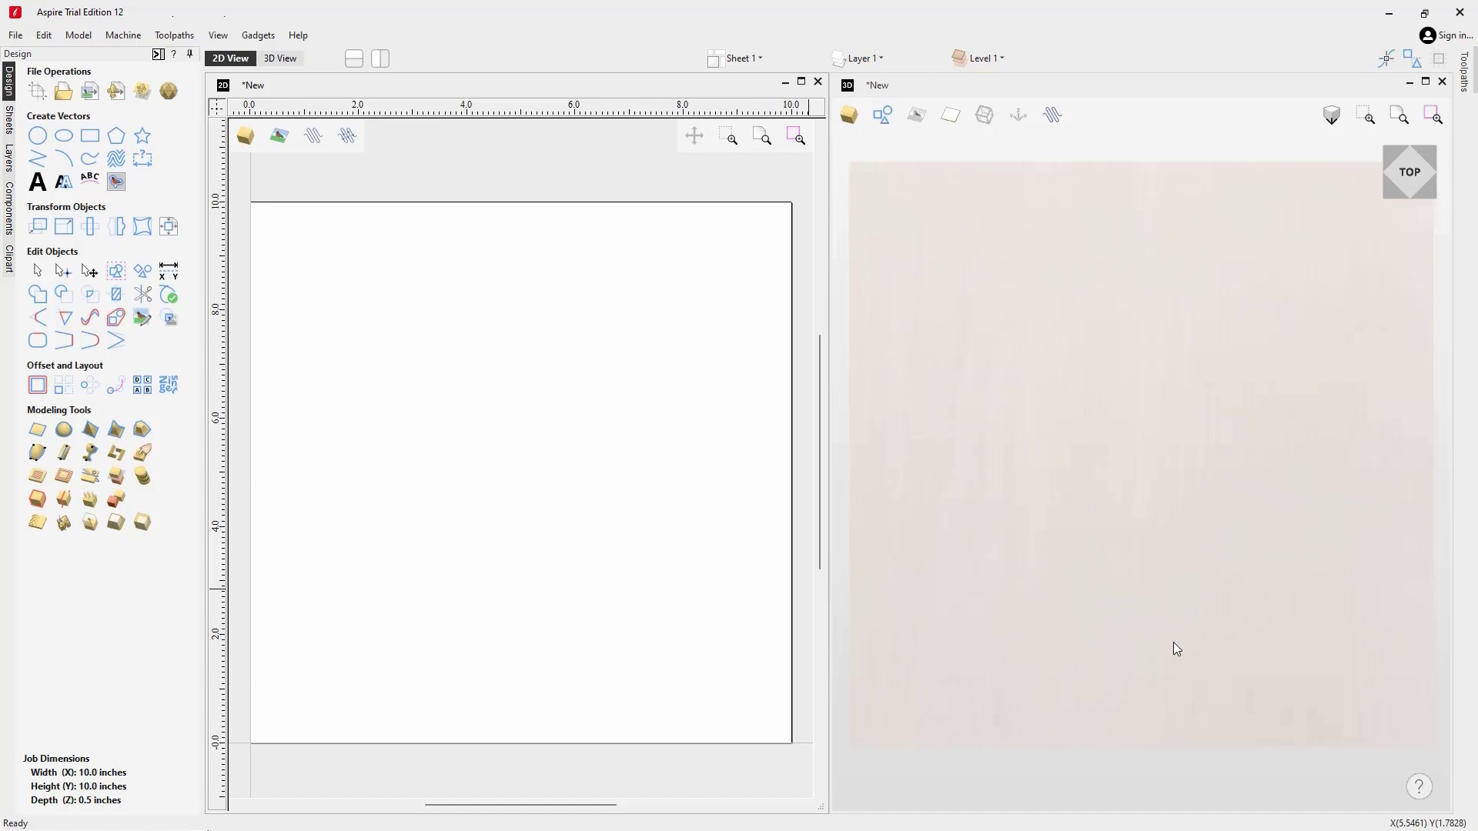
{"action": "left_click", "coordinate": [1467, 81]}
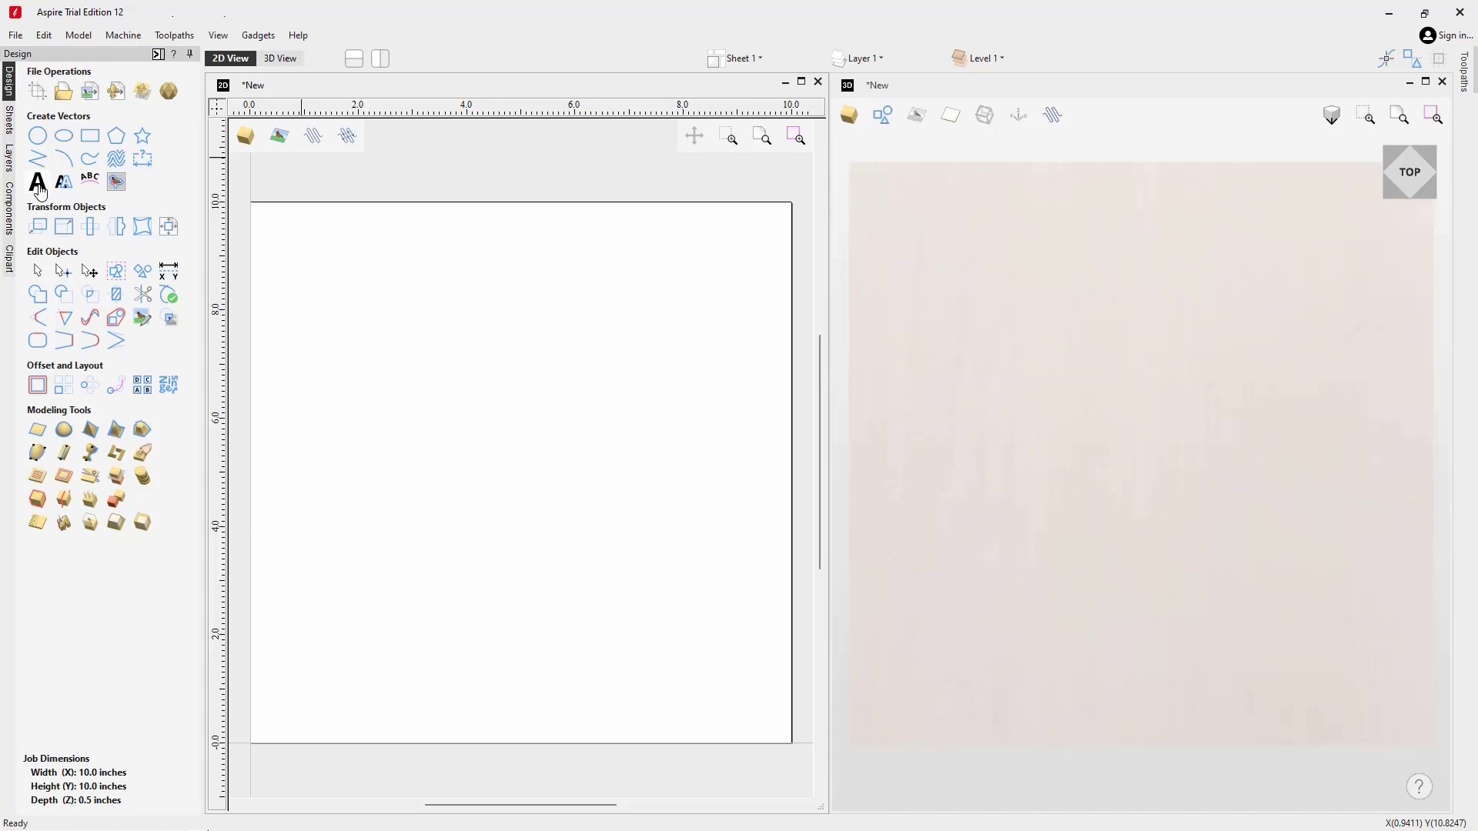
Step: Add the text "Vectric" to the drawing
{"action": "left_click", "coordinate": [39, 184]}
{"action": "type", "text": "Vect"}
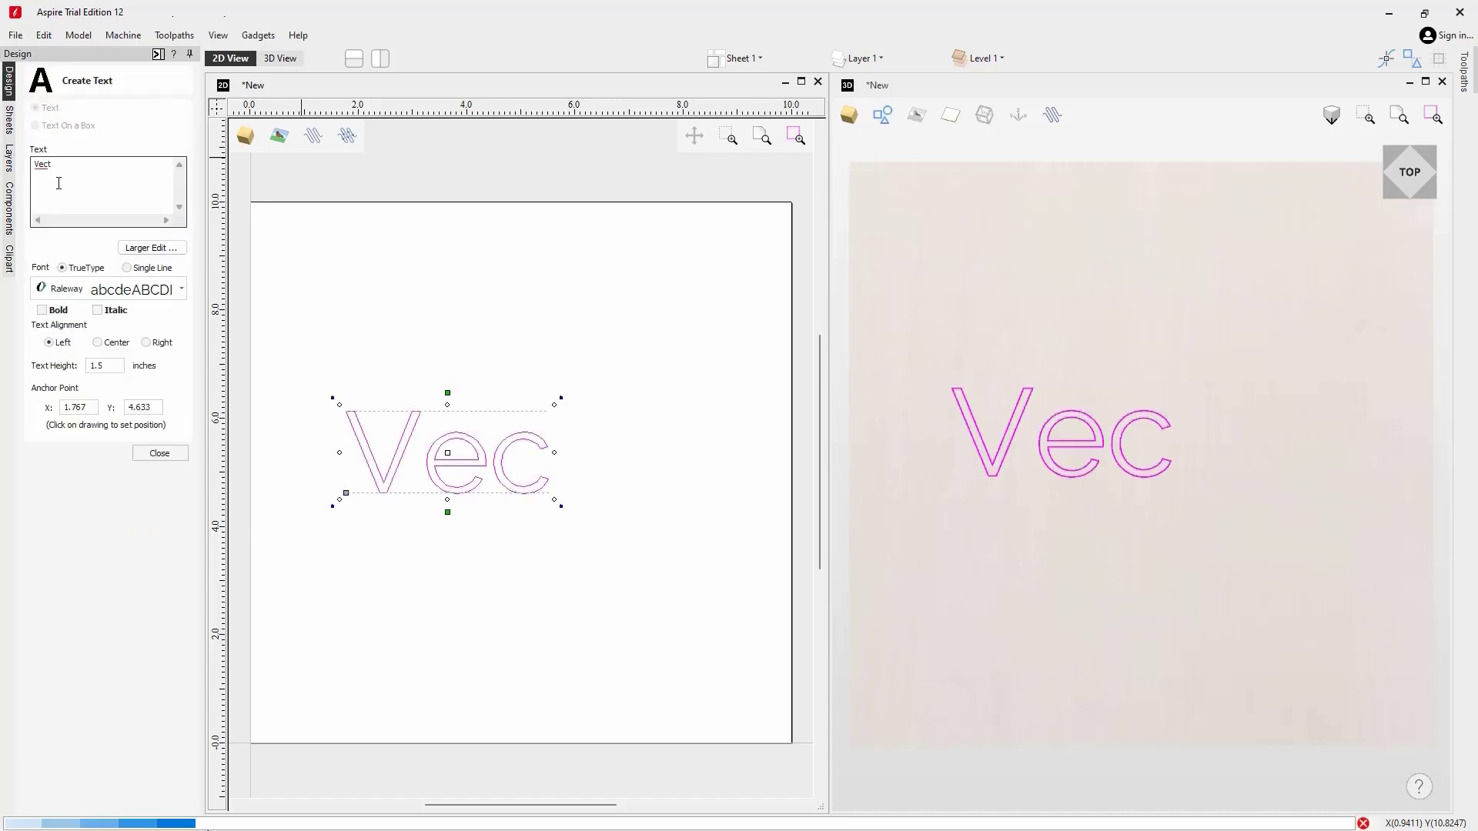
{"action": "type", "text": "ric"}
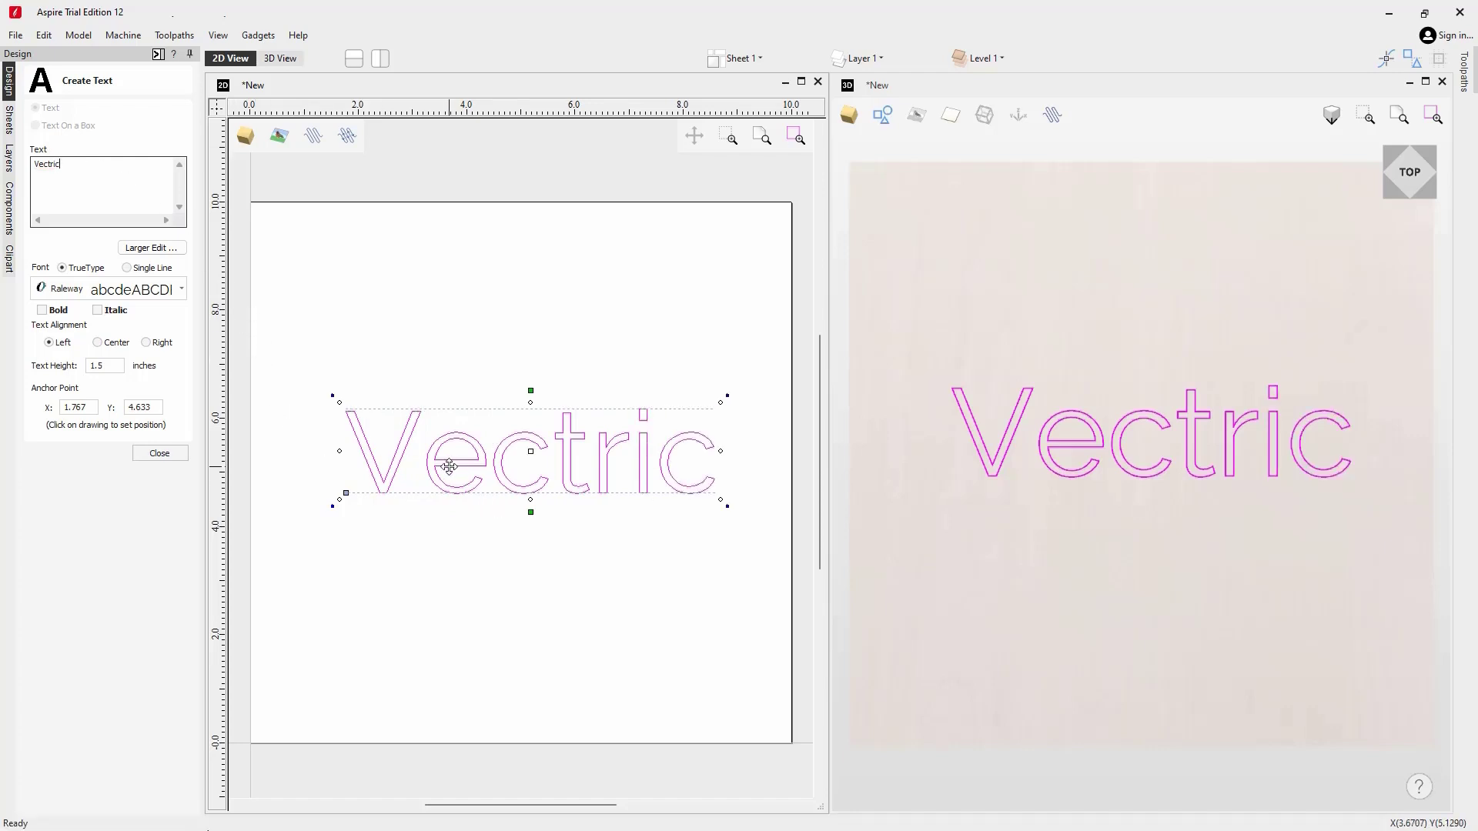
{"action": "left_click", "coordinate": [160, 454]}
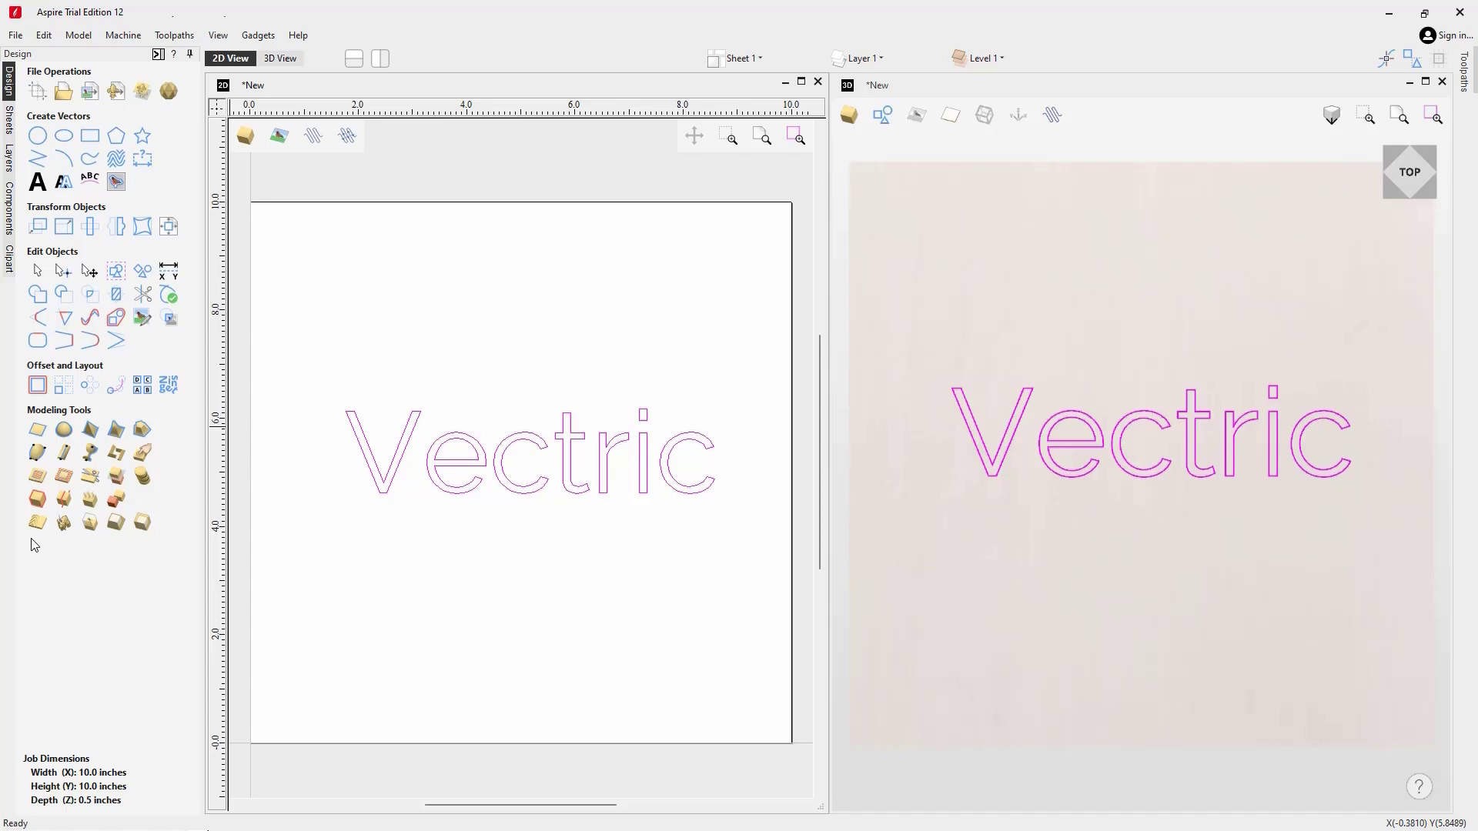
Step: Look through the job's lists of sheets, layers and component levels
{"action": "left_click", "coordinate": [7, 127]}
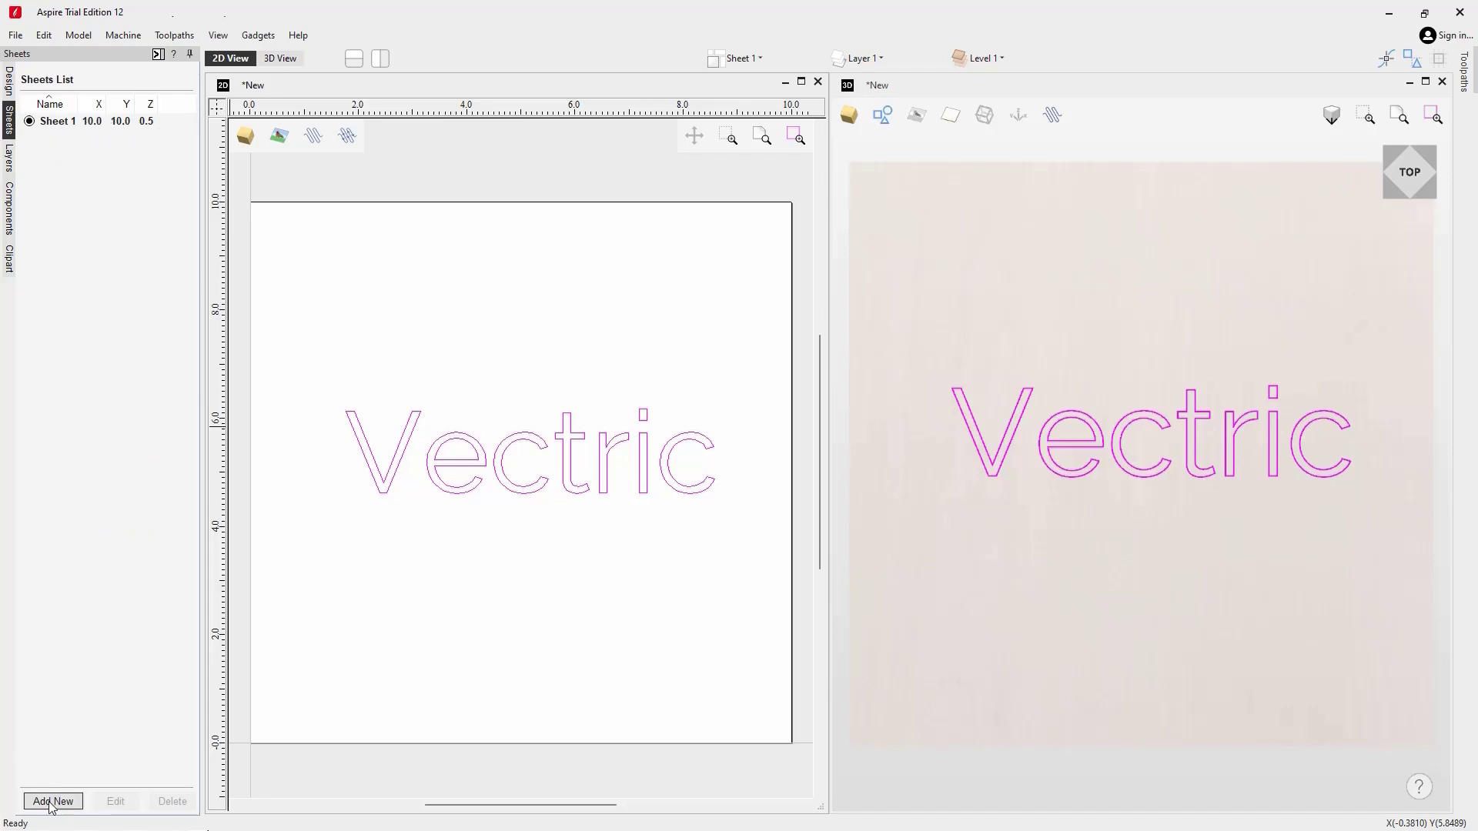
{"action": "left_click", "coordinate": [760, 59]}
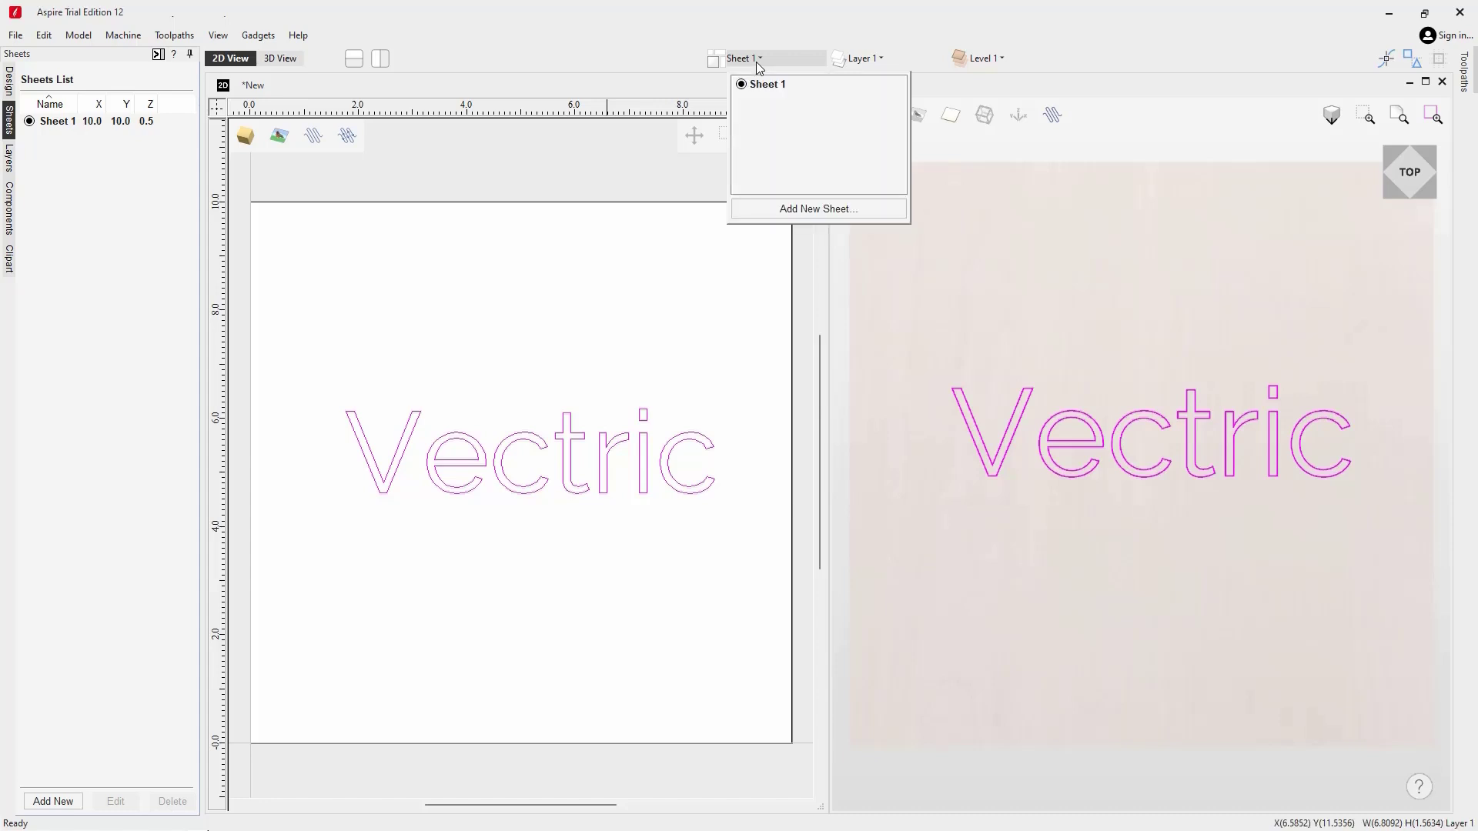
{"action": "left_click", "coordinate": [10, 168]}
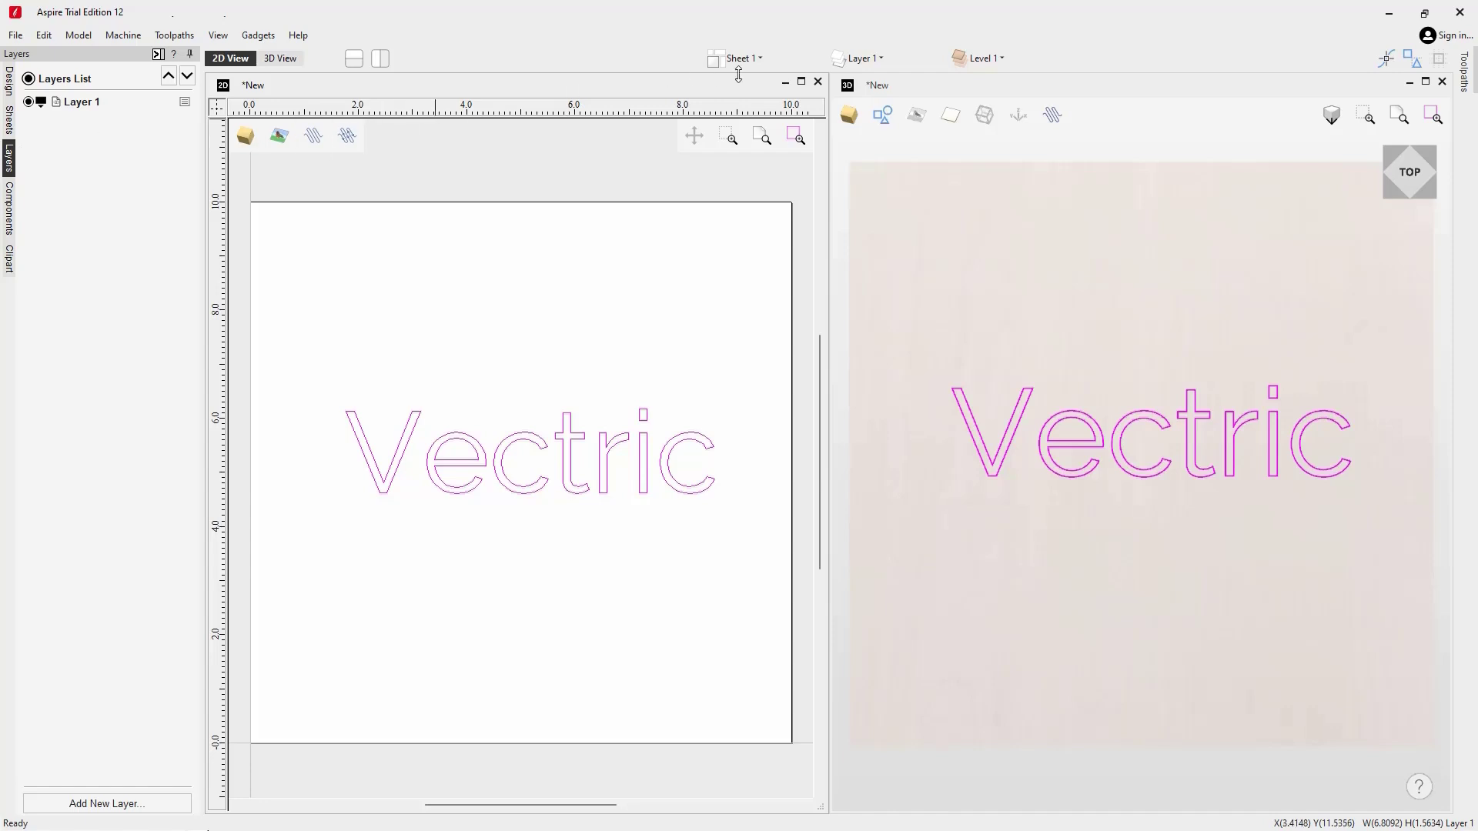
{"action": "left_click", "coordinate": [888, 58]}
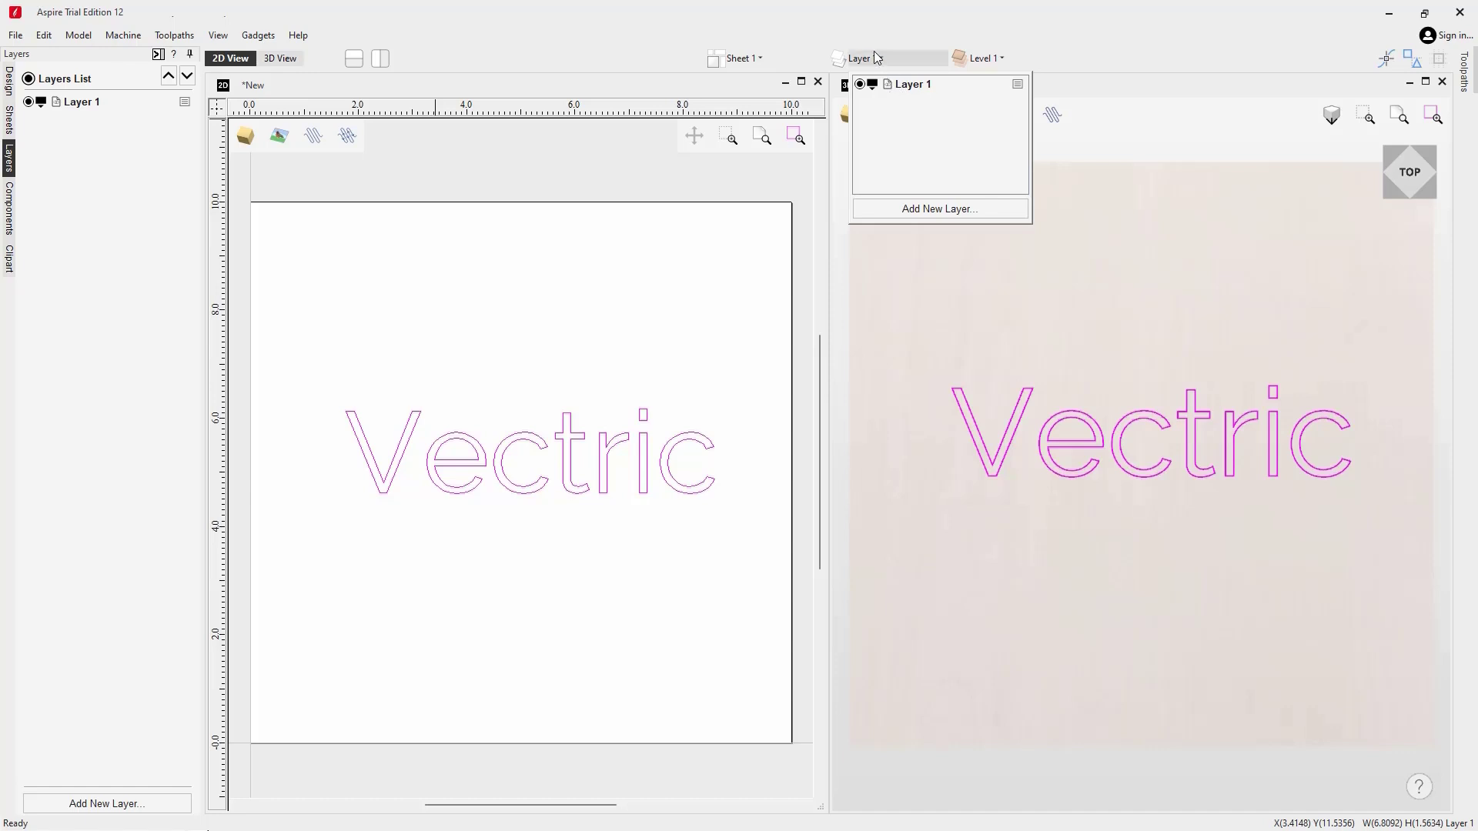
{"action": "left_click", "coordinate": [868, 48]}
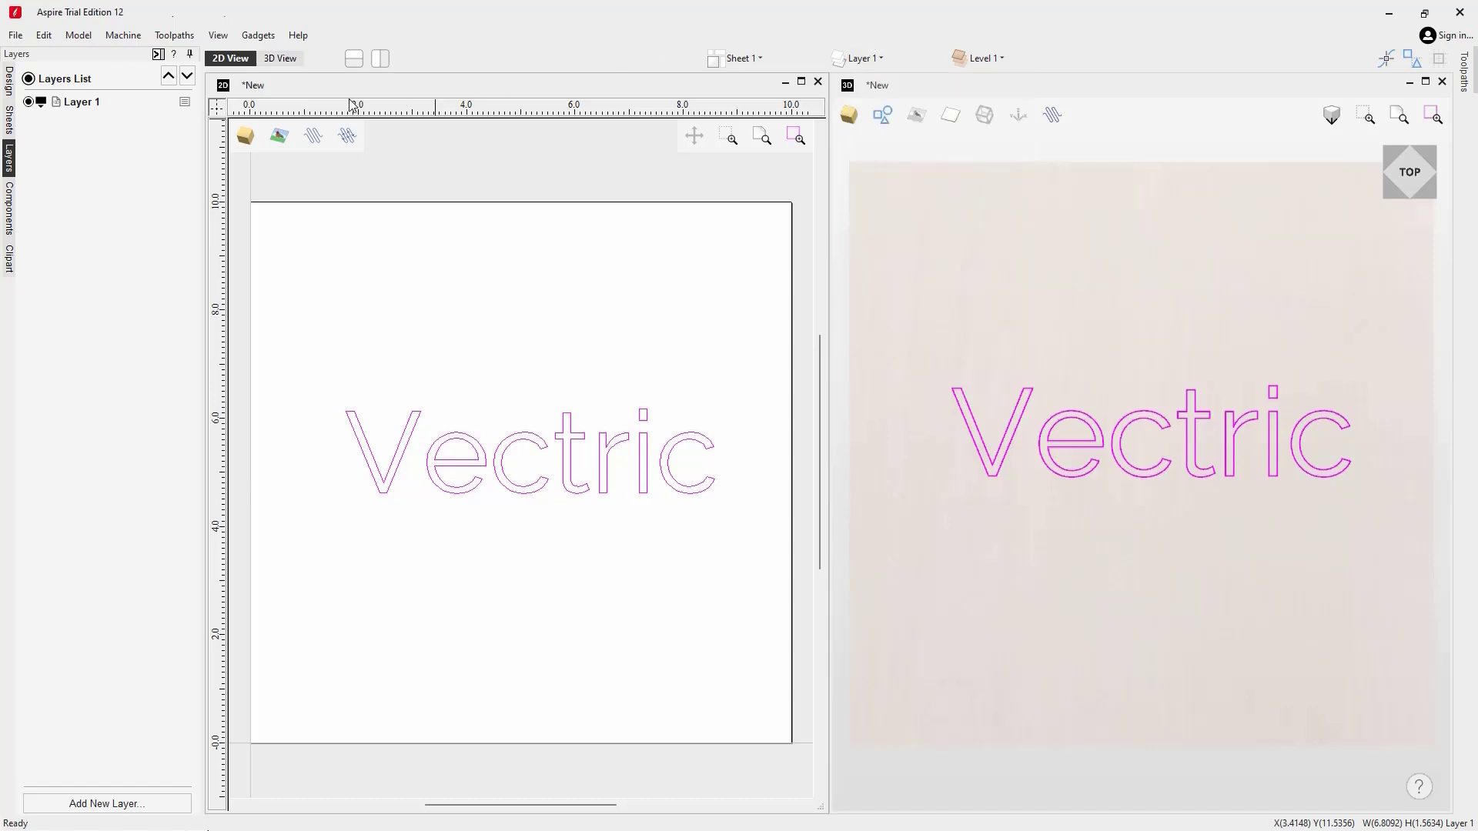
{"action": "left_click", "coordinate": [10, 205]}
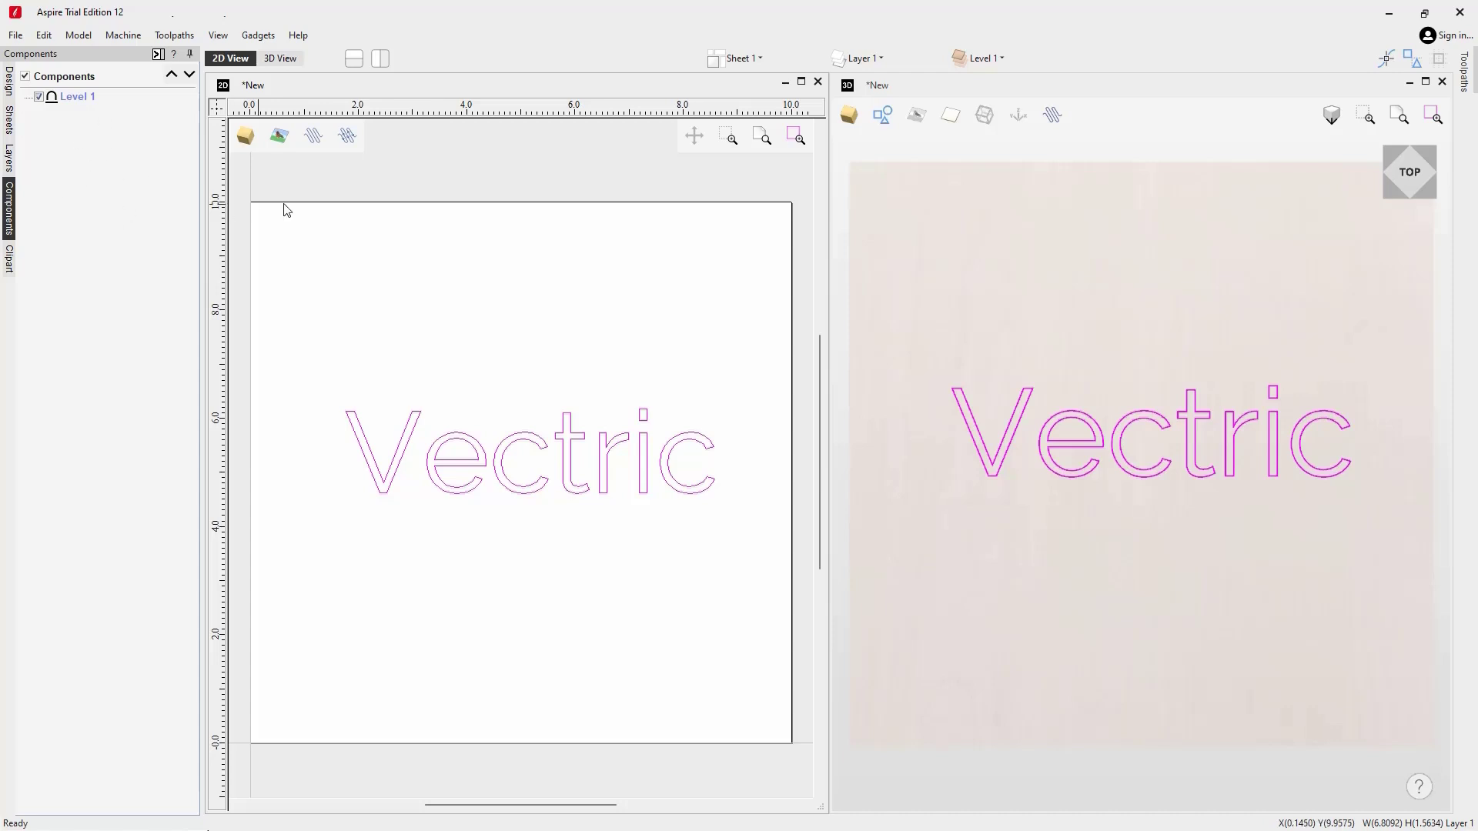
{"action": "left_click", "coordinate": [1002, 60]}
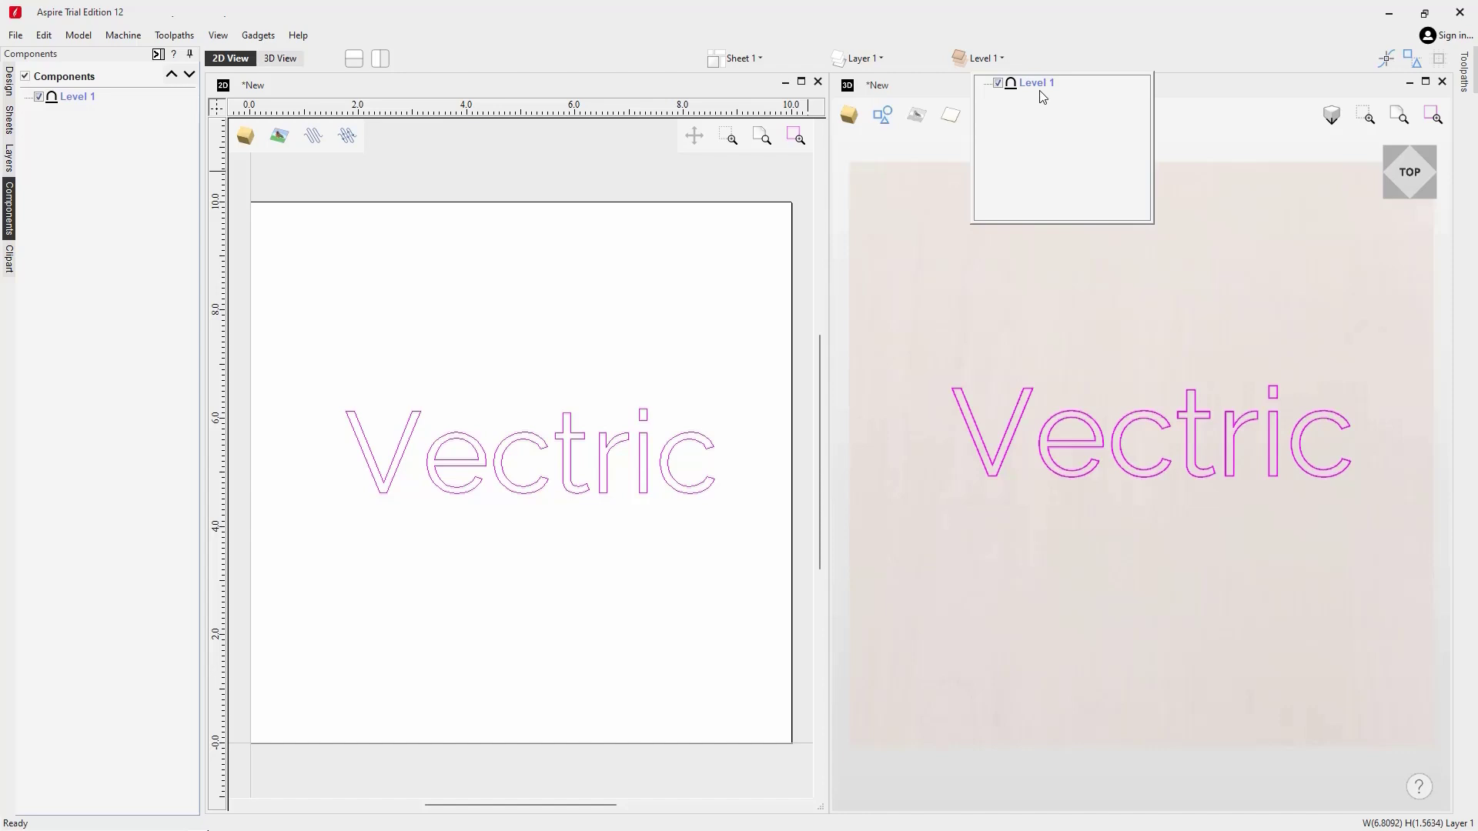
{"action": "left_click", "coordinate": [1032, 44]}
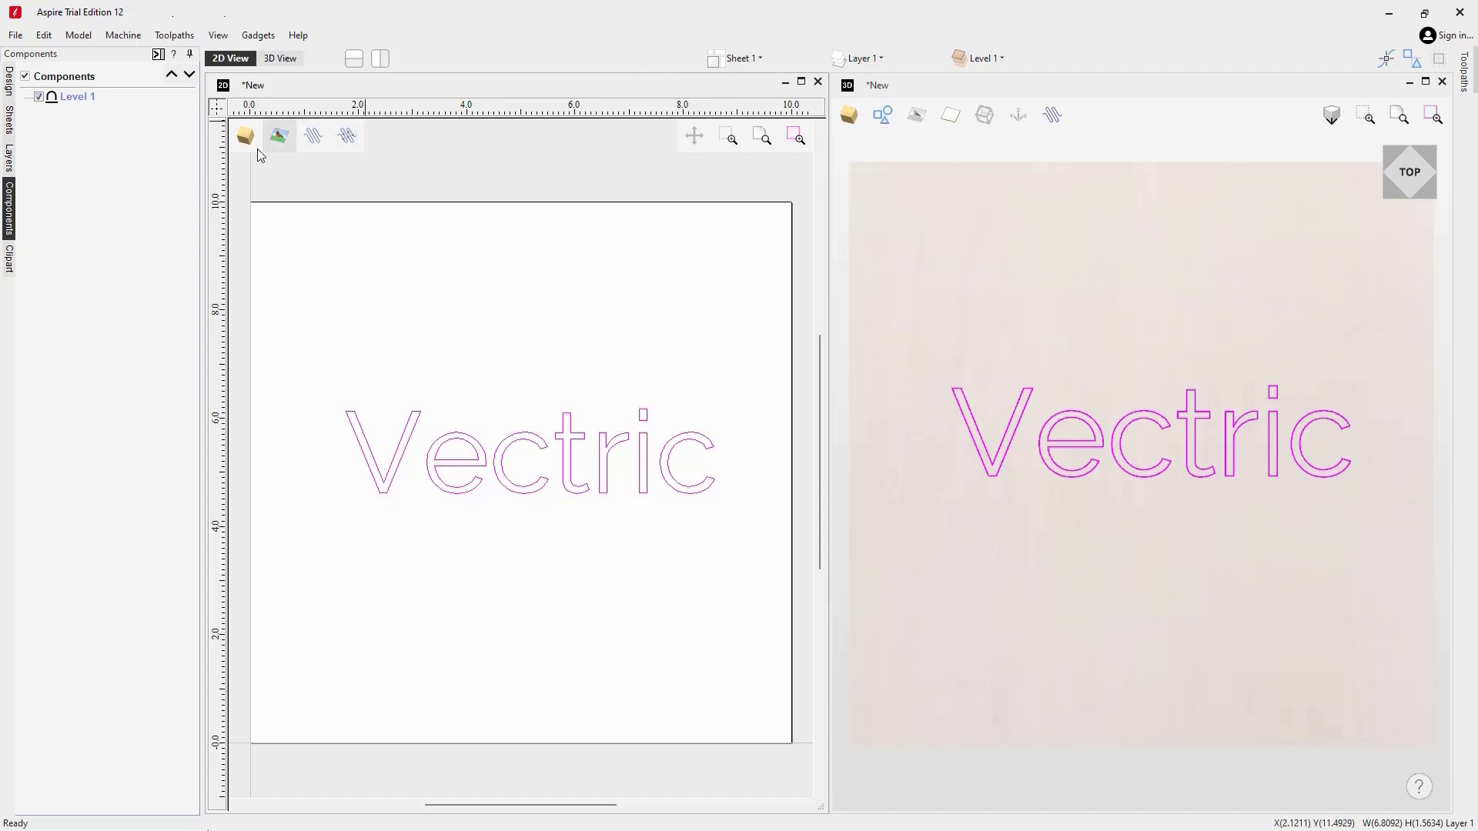
Step: Browse the clipart library's Design&Make folder and the 3D Tabs folder under Clipart
{"action": "left_click", "coordinate": [8, 262]}
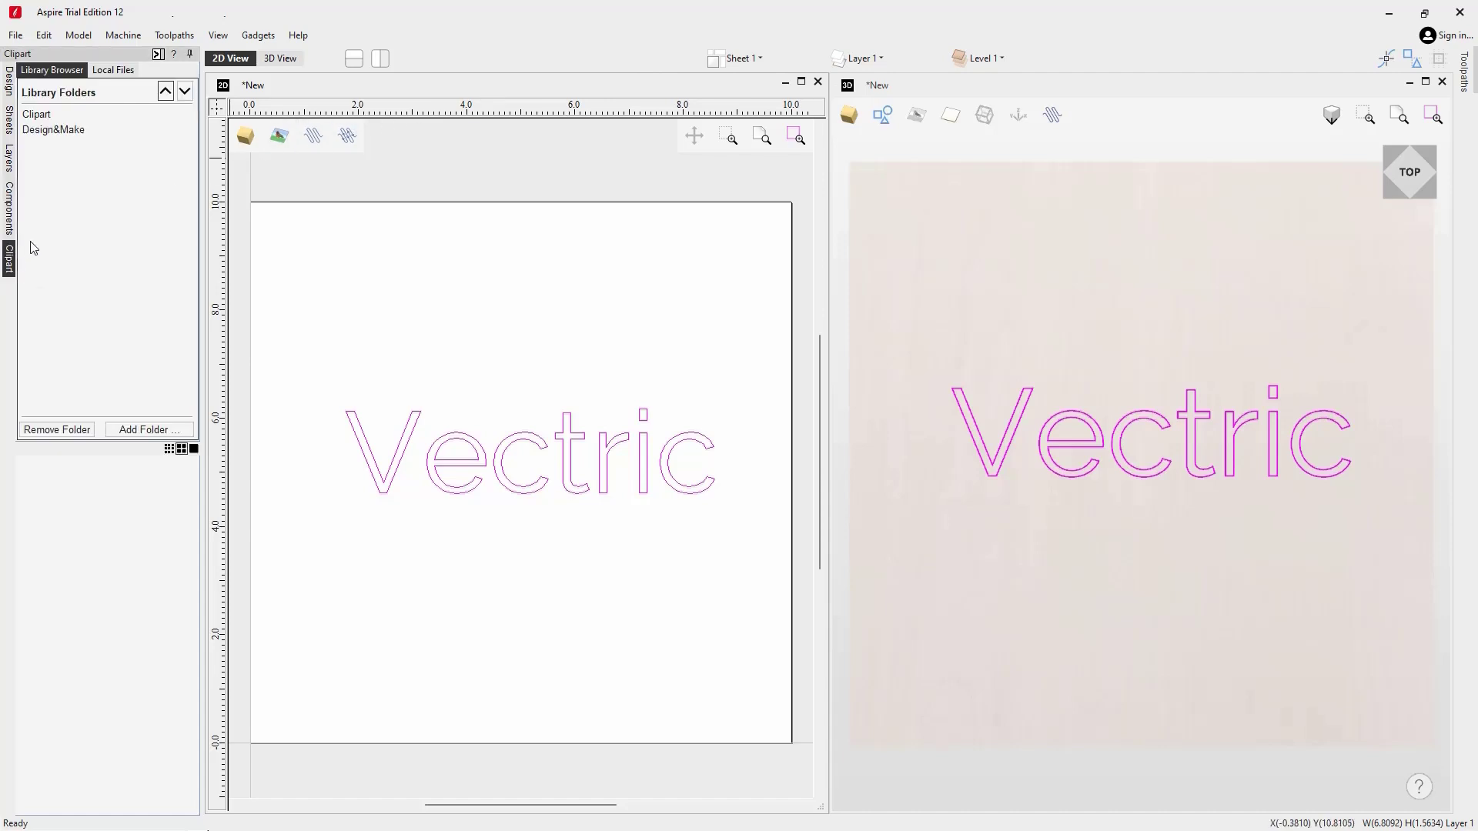
{"action": "left_click", "coordinate": [54, 129]}
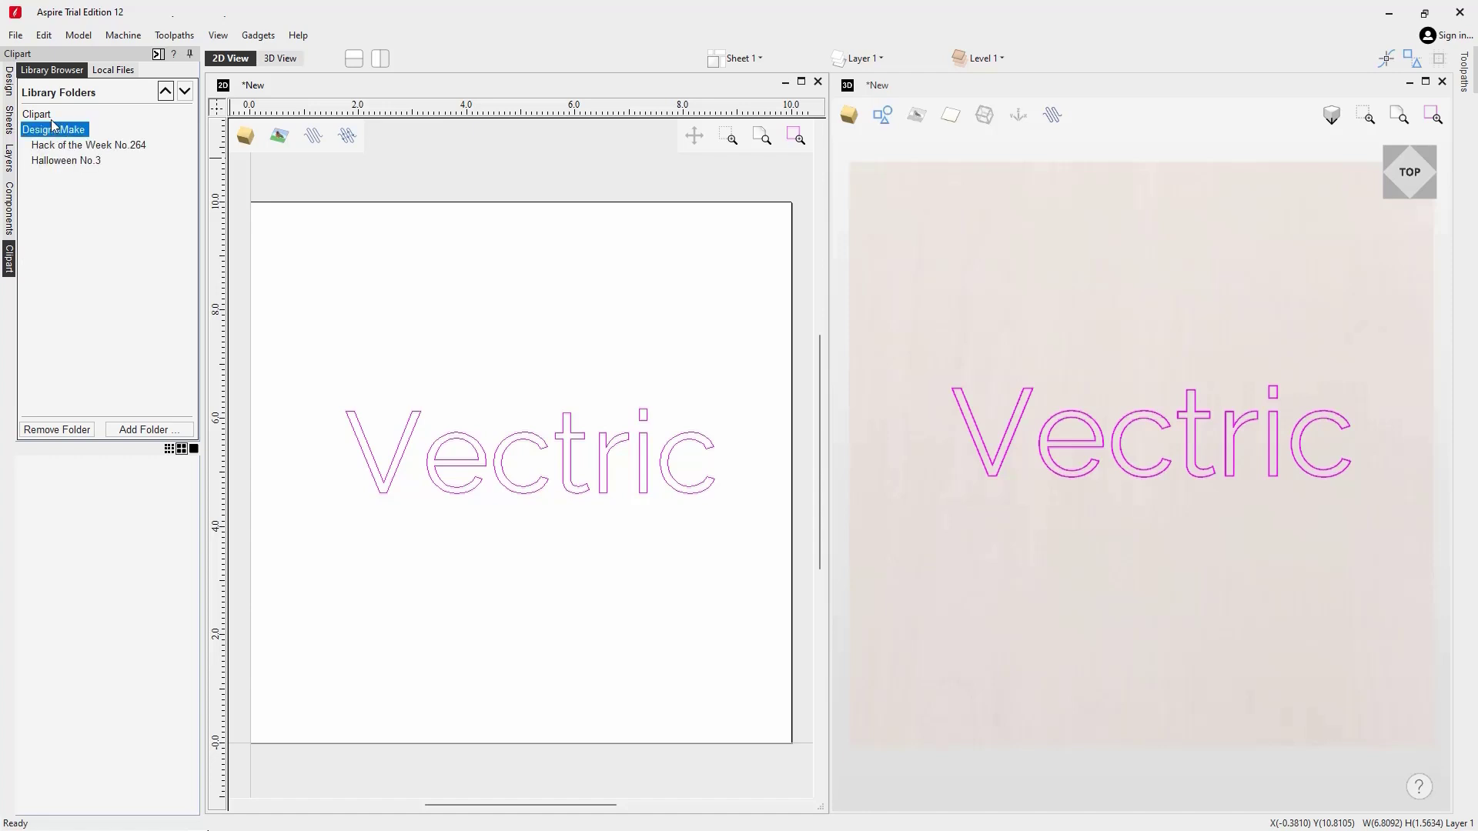
{"action": "left_click", "coordinate": [42, 114]}
{"action": "left_click", "coordinate": [55, 163]}
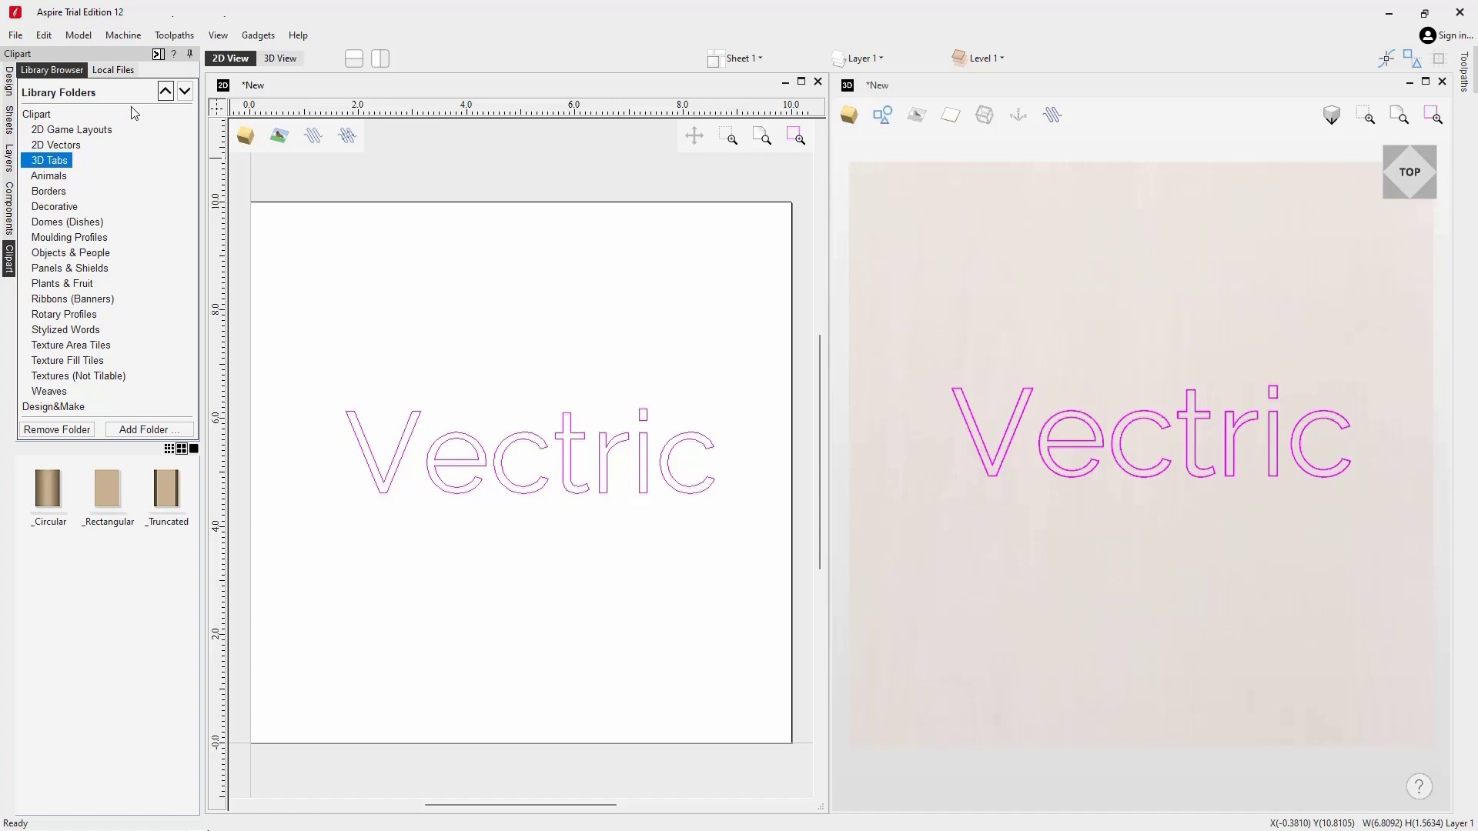
Step: Calculate a V-Carve / Engraving toolpath named V-Carve 1 for the Vectric text, using the 90° 1 1/4" V-Bit
{"action": "left_click", "coordinate": [157, 54]}
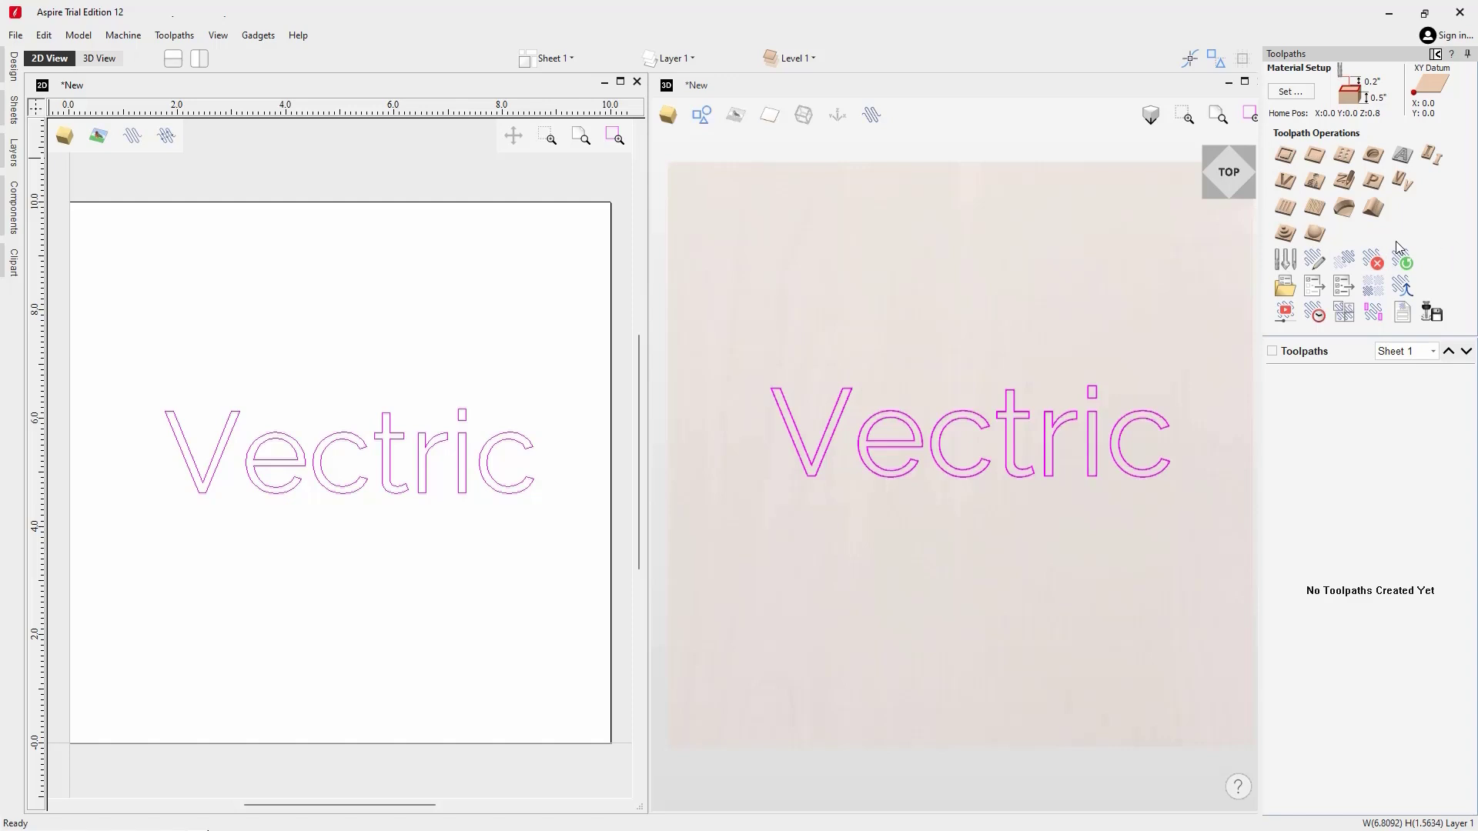
{"action": "left_click", "coordinate": [1137, 282]}
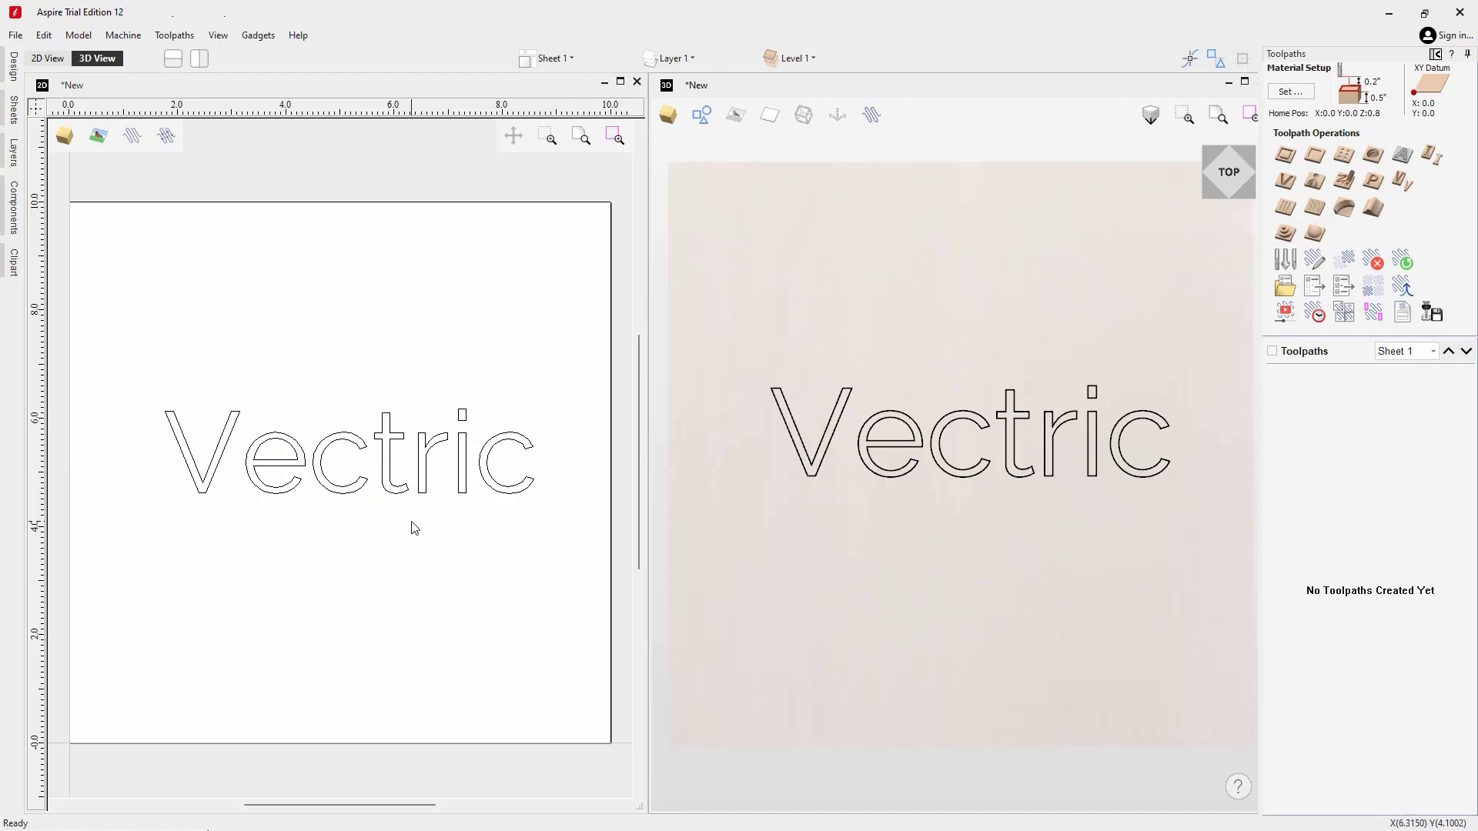
{"action": "left_click_drag", "start_coordinate": [588, 540], "coordinate": [132, 383]}
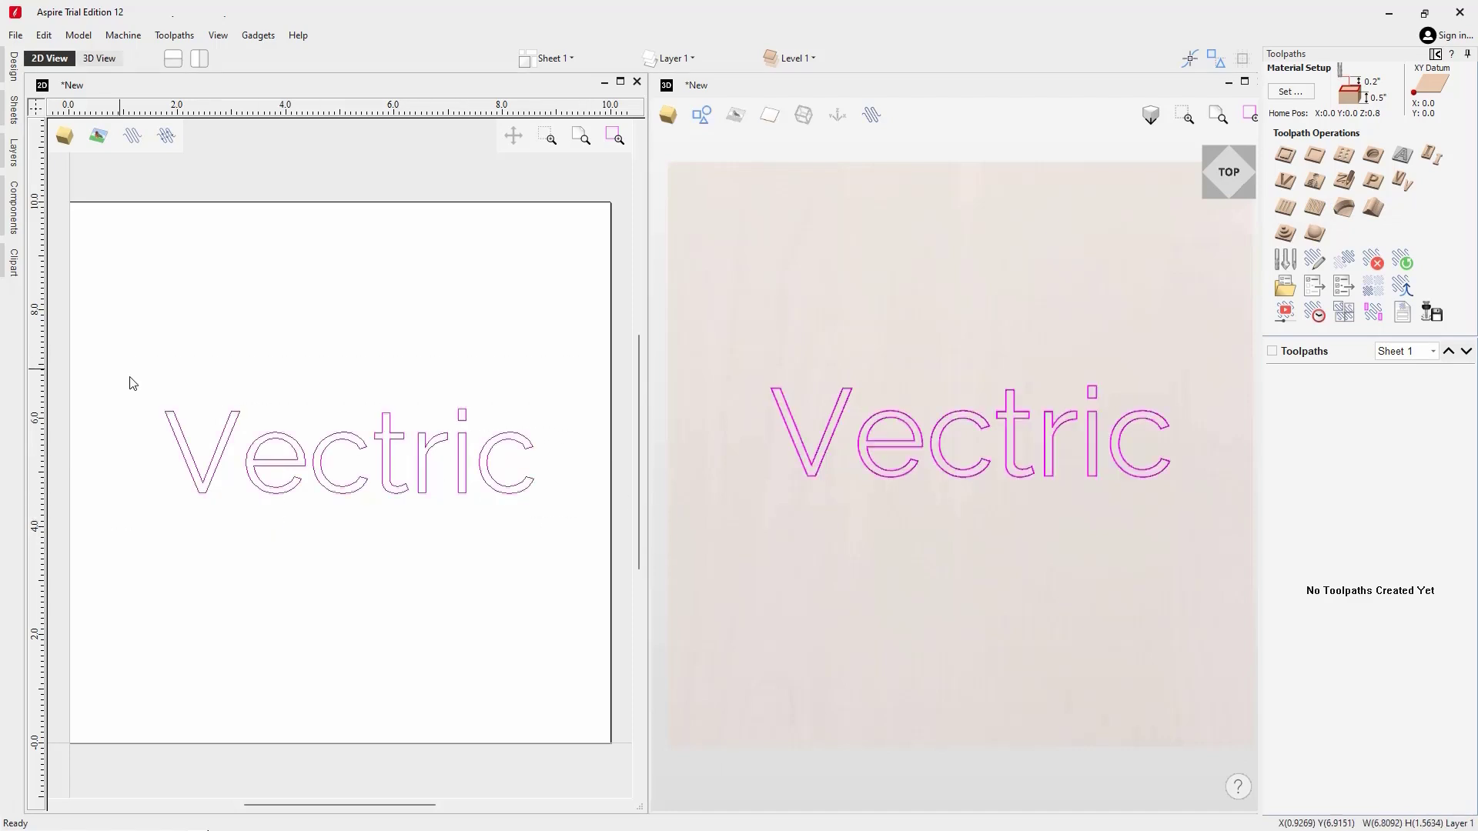
{"action": "left_click", "coordinate": [1285, 182]}
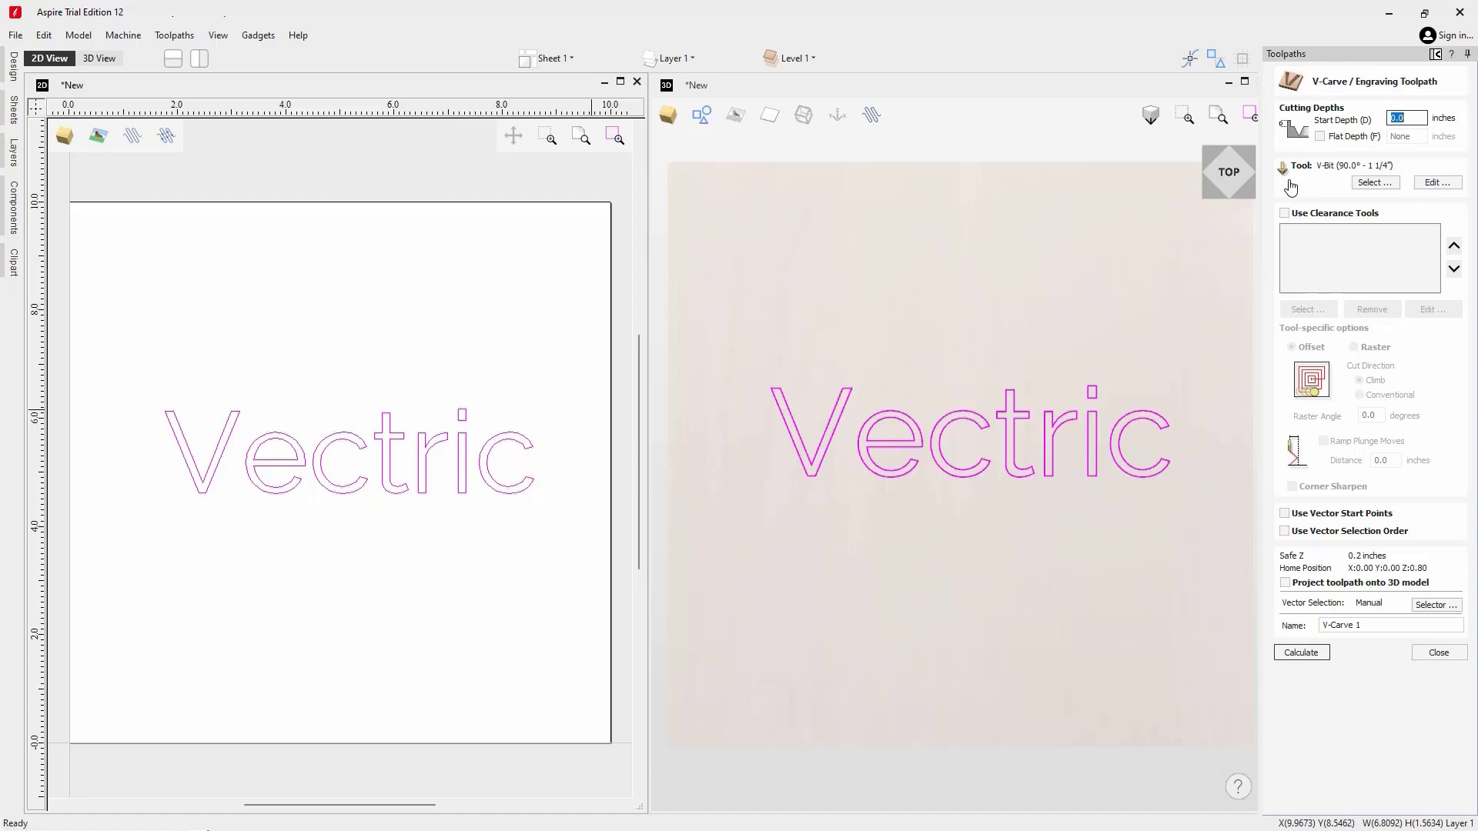
{"action": "left_click", "coordinate": [1307, 659]}
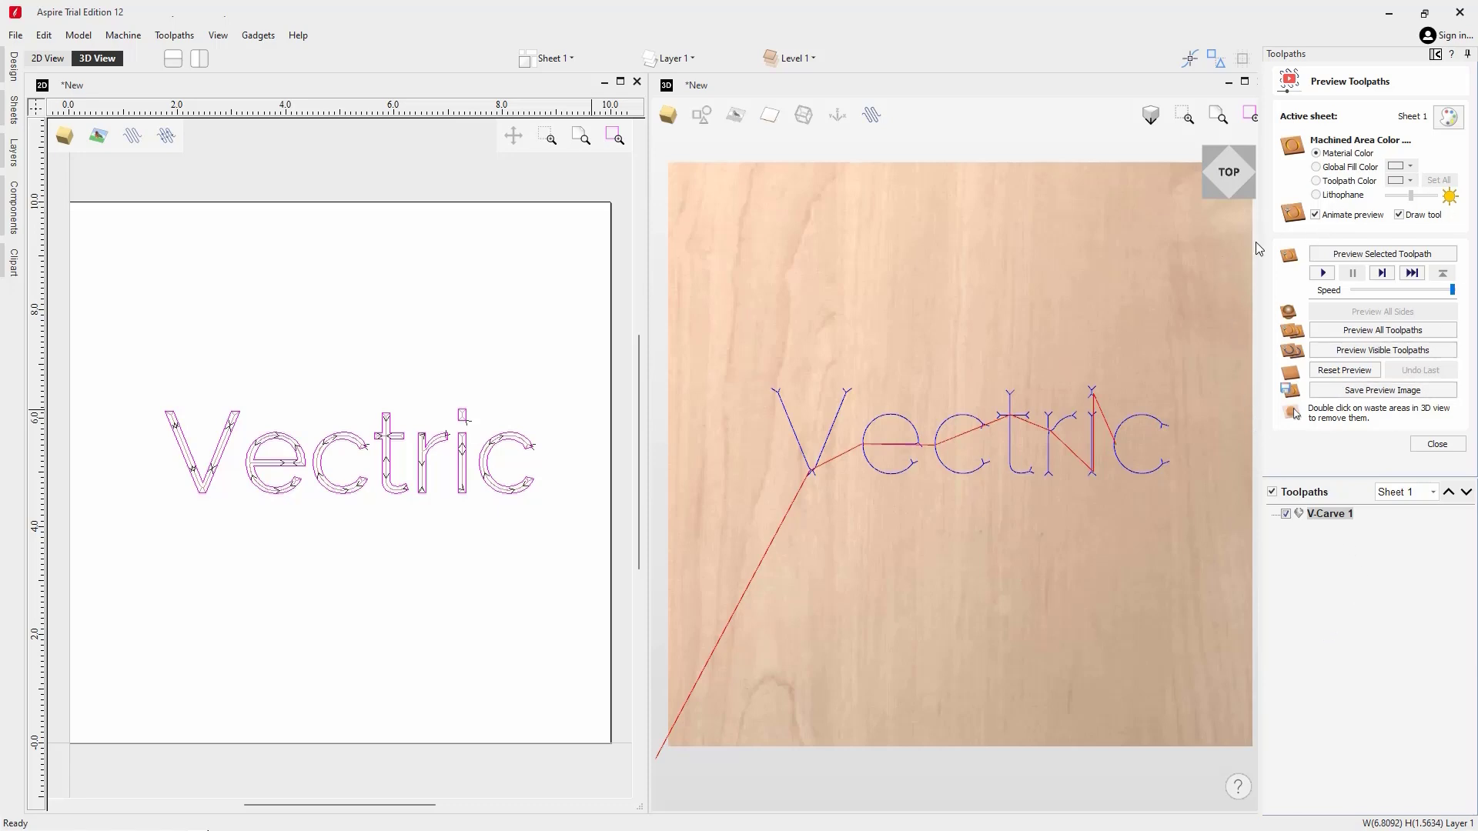
Step: Simulate the V-carve toolpath in an angled 3D view, starting at reduced speed and raising it to the maximum
{"action": "left_click", "coordinate": [1212, 198]}
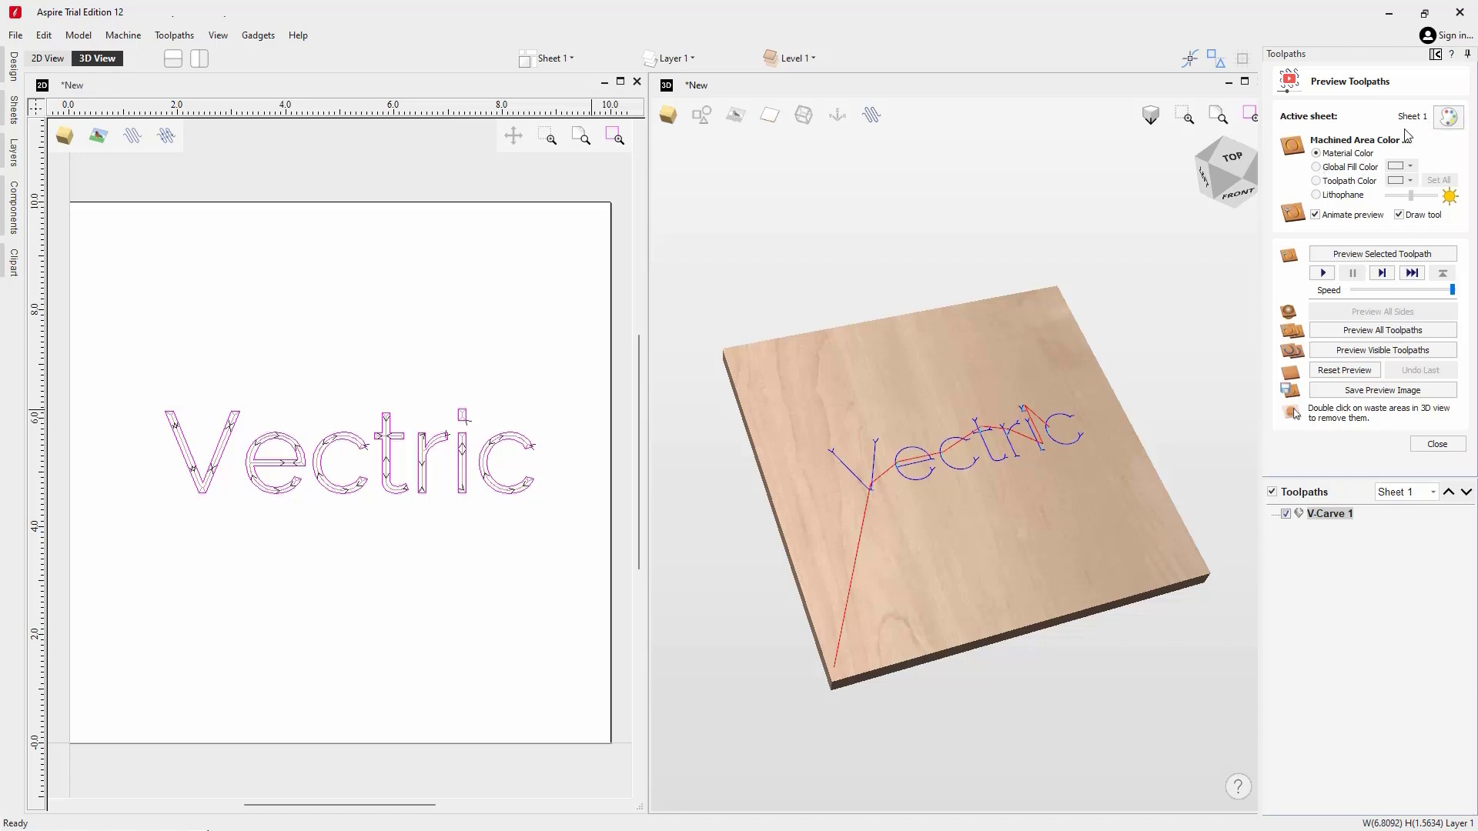
{"action": "left_click_drag", "start_coordinate": [1451, 291], "coordinate": [1420, 295]}
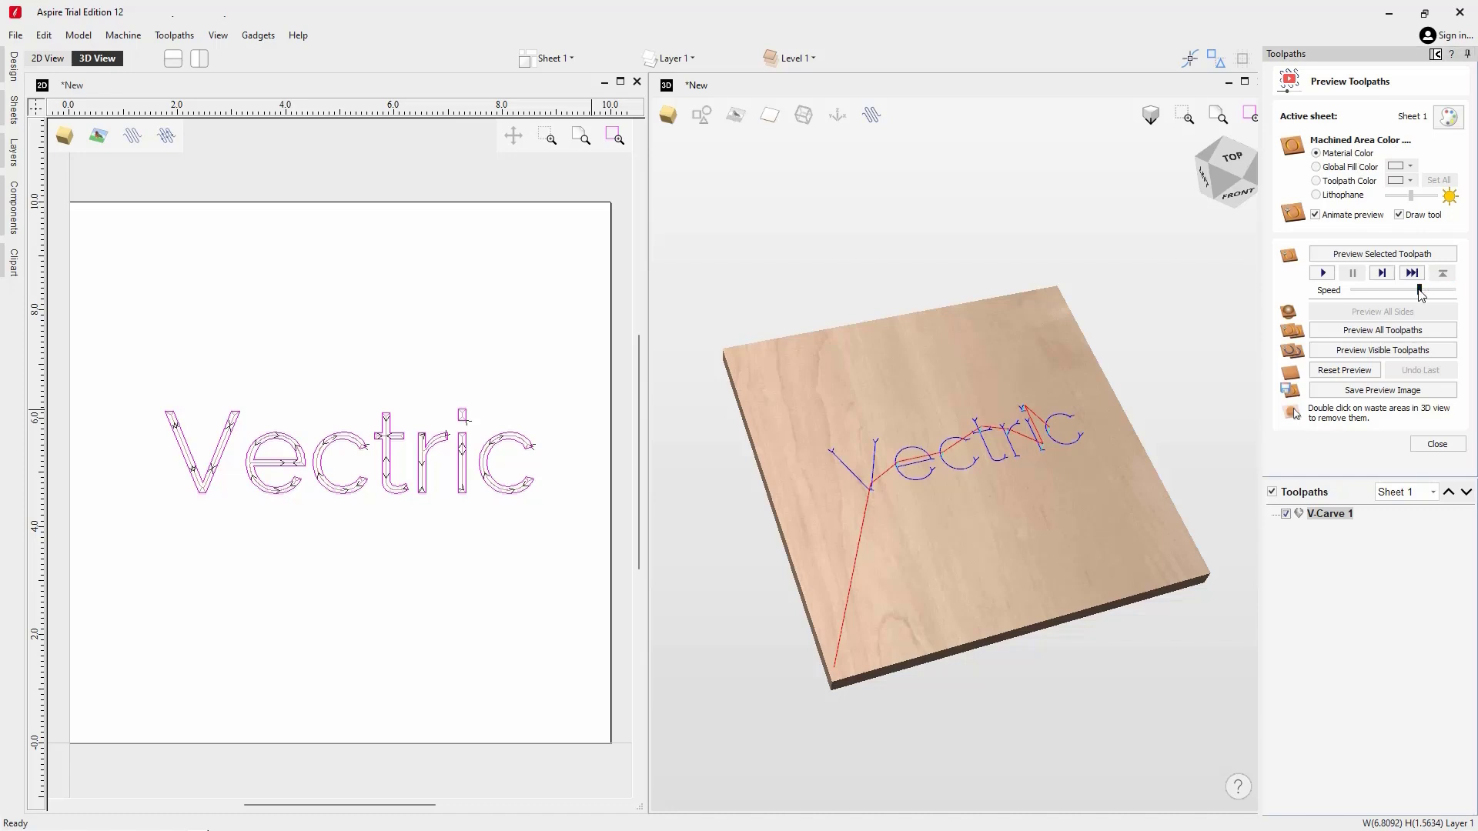
{"action": "left_click", "coordinate": [1389, 261]}
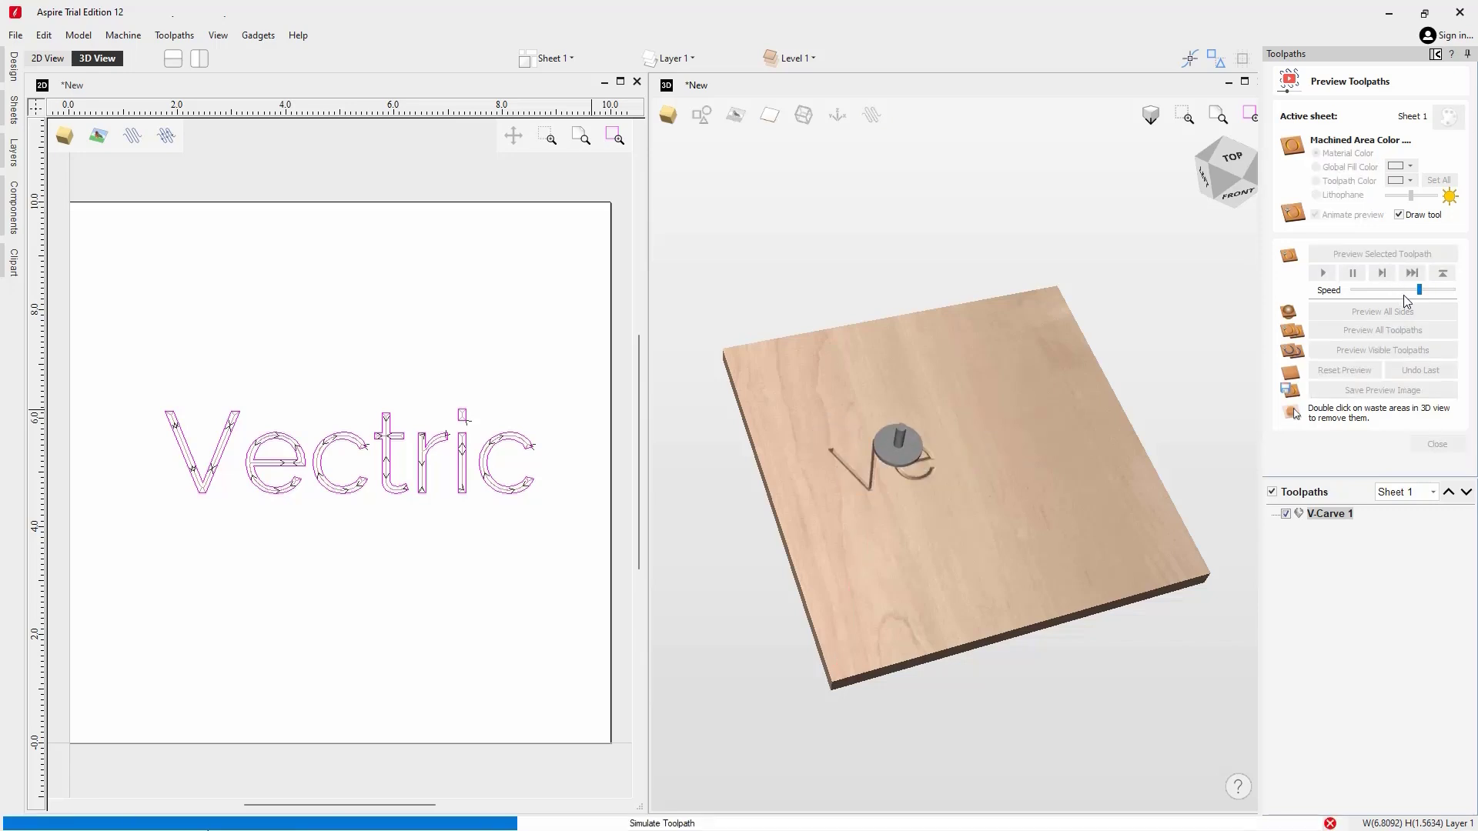
{"action": "left_click_drag", "start_coordinate": [1421, 297], "coordinate": [1455, 299]}
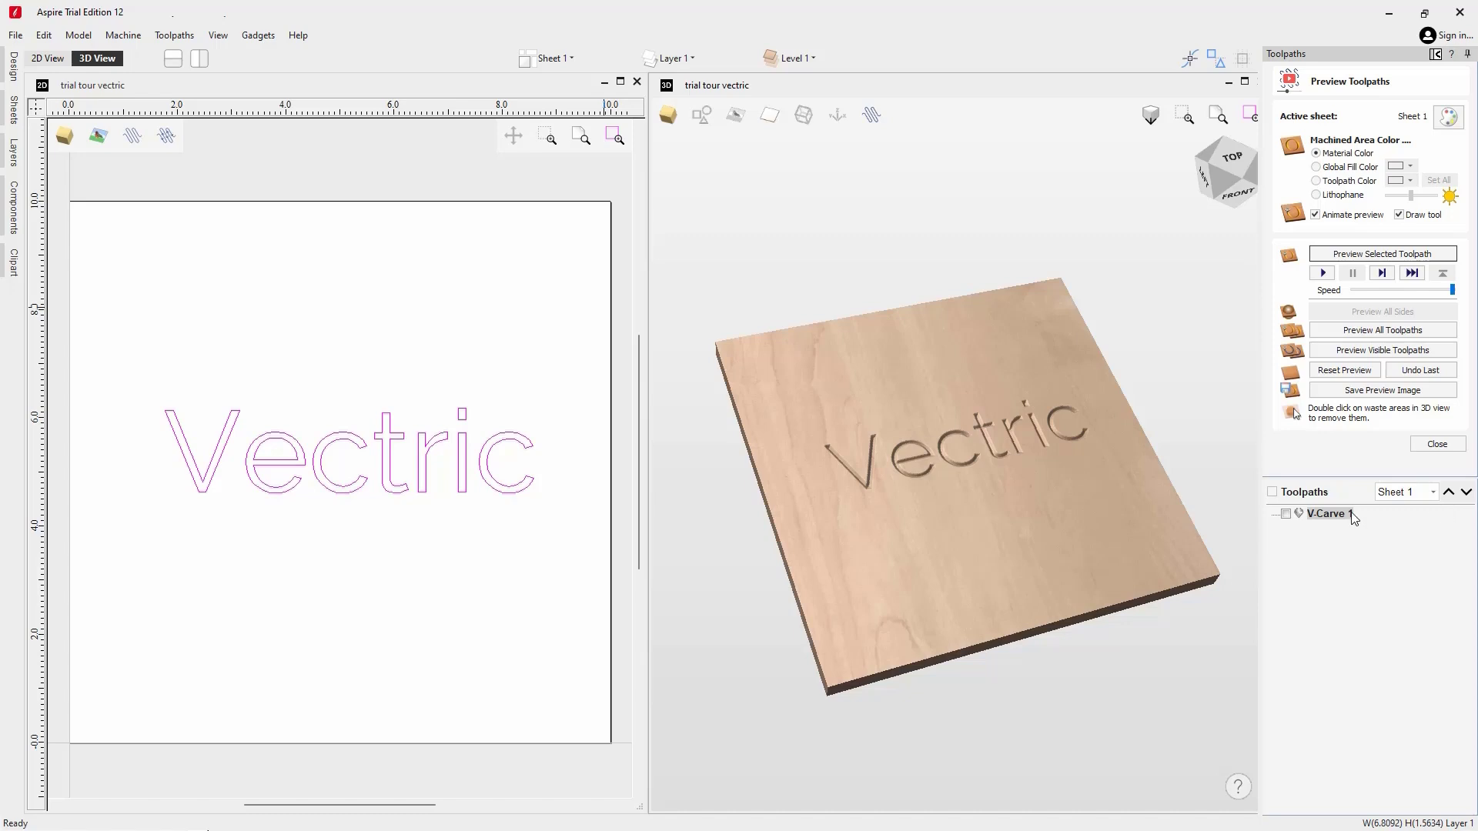
Step: View the online help page for Preview Toolpaths, close it and leave the toolpath preview
{"action": "mouse_move", "coordinate": [1238, 785]}
{"action": "left_click", "coordinate": [1452, 60]}
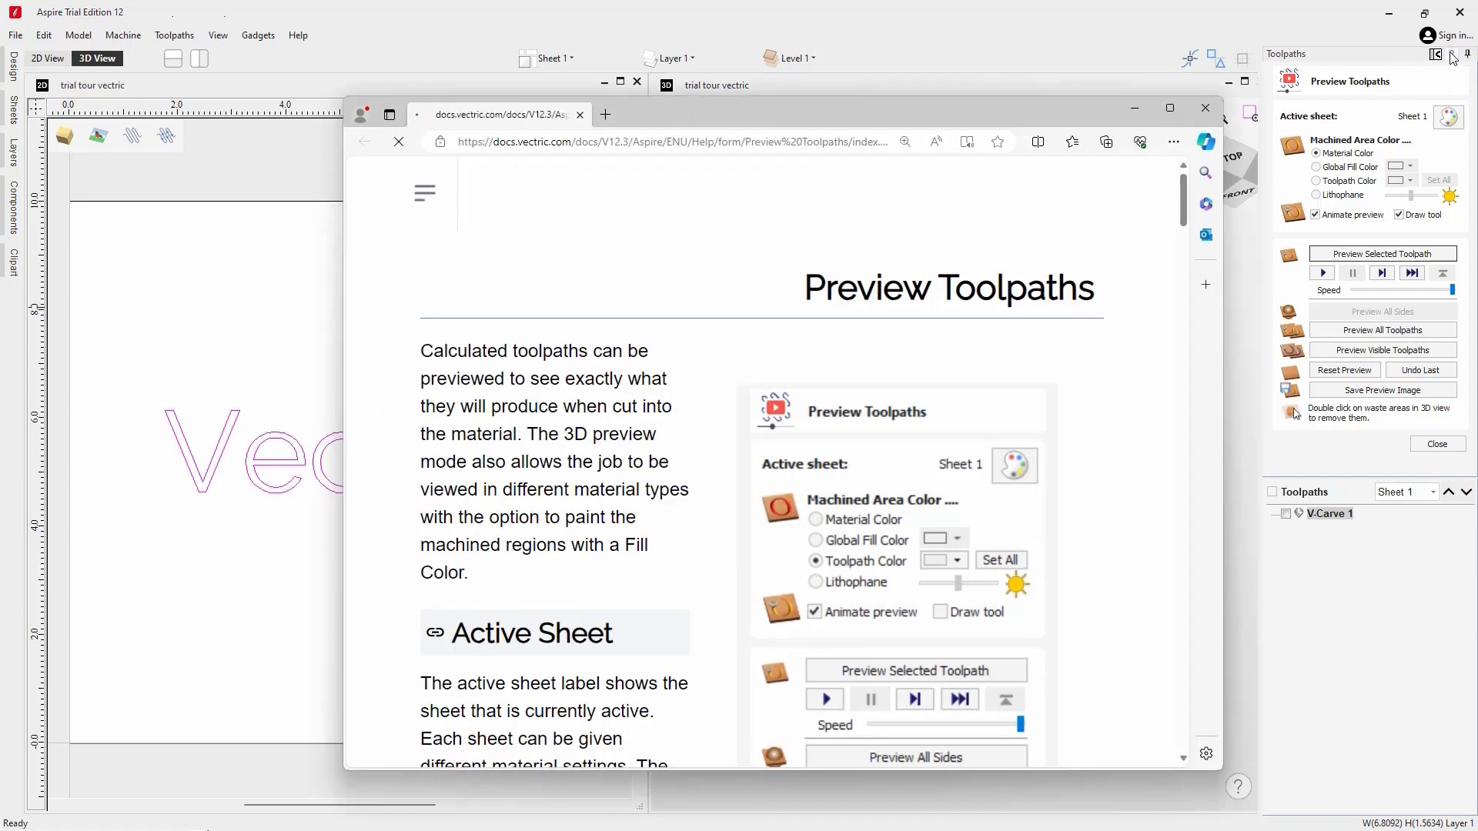
{"action": "mouse_move", "coordinate": [1181, 210]}
{"action": "left_mouse_down"}
{"action": "mouse_move", "coordinate": [1180, 291]}
{"action": "mouse_move", "coordinate": [1181, 204]}
{"action": "left_mouse_up"}
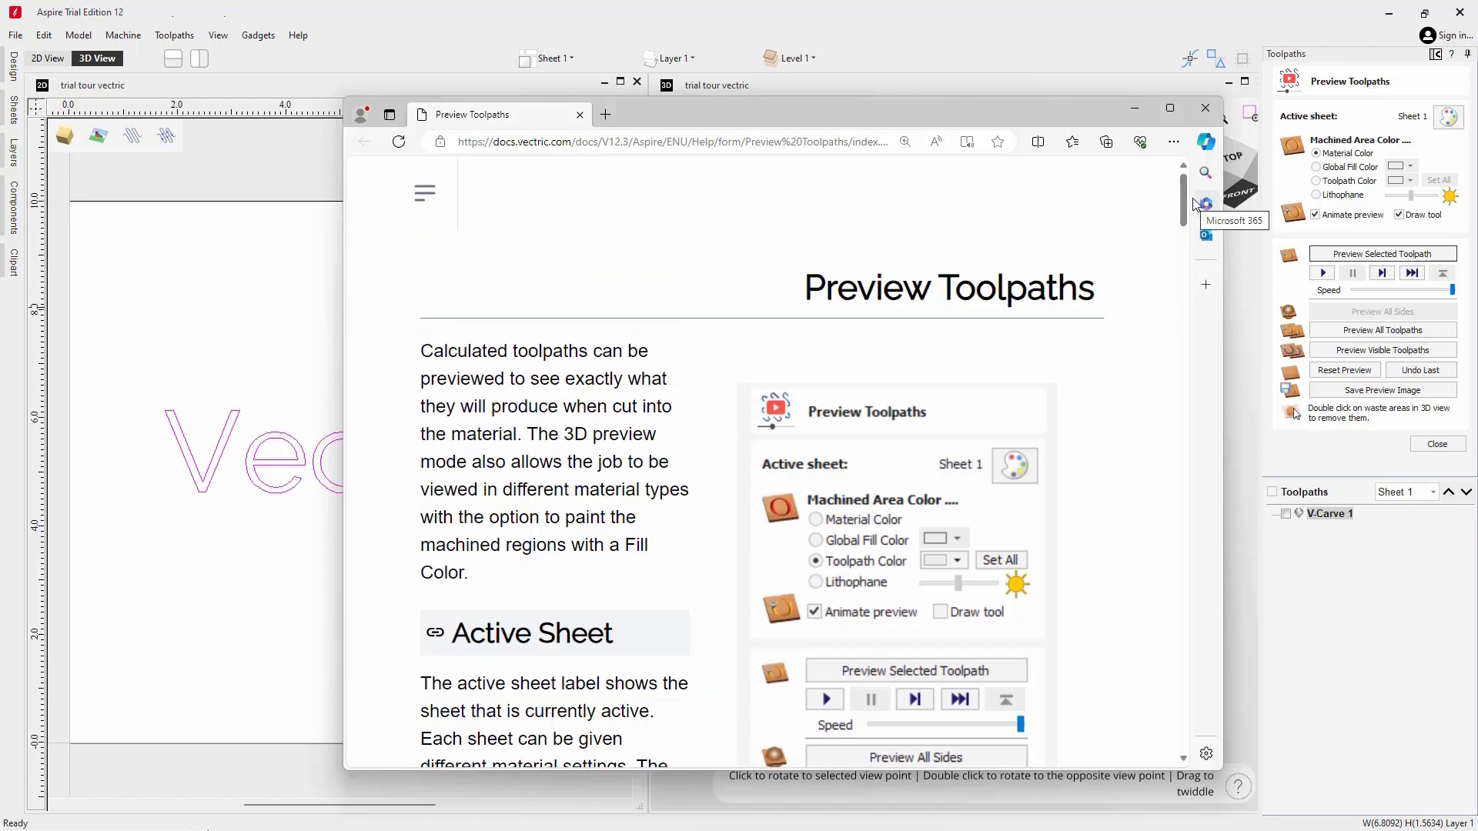
{"action": "left_click", "coordinate": [1206, 109]}
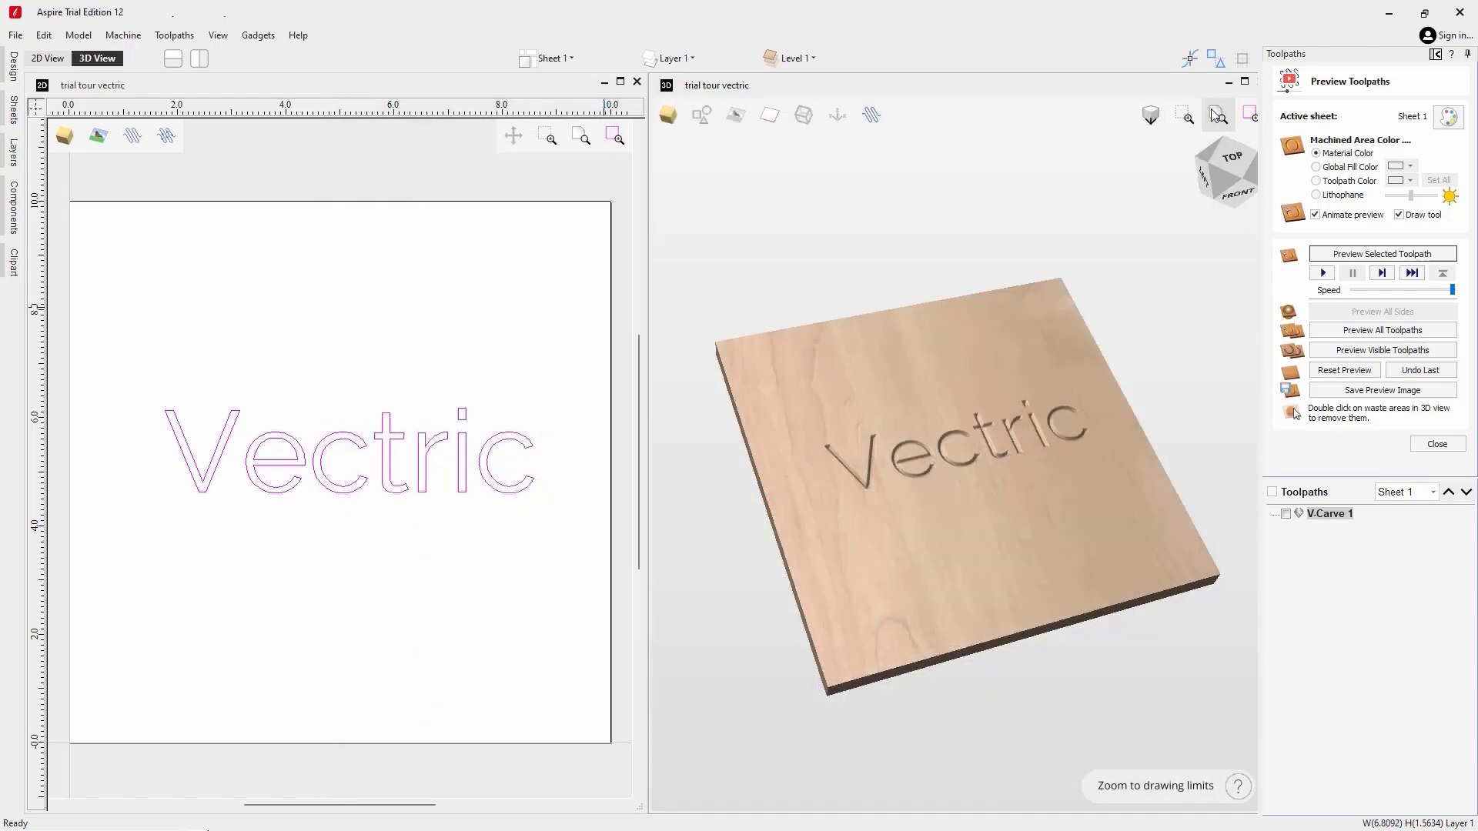
{"action": "left_click", "coordinate": [1440, 447]}
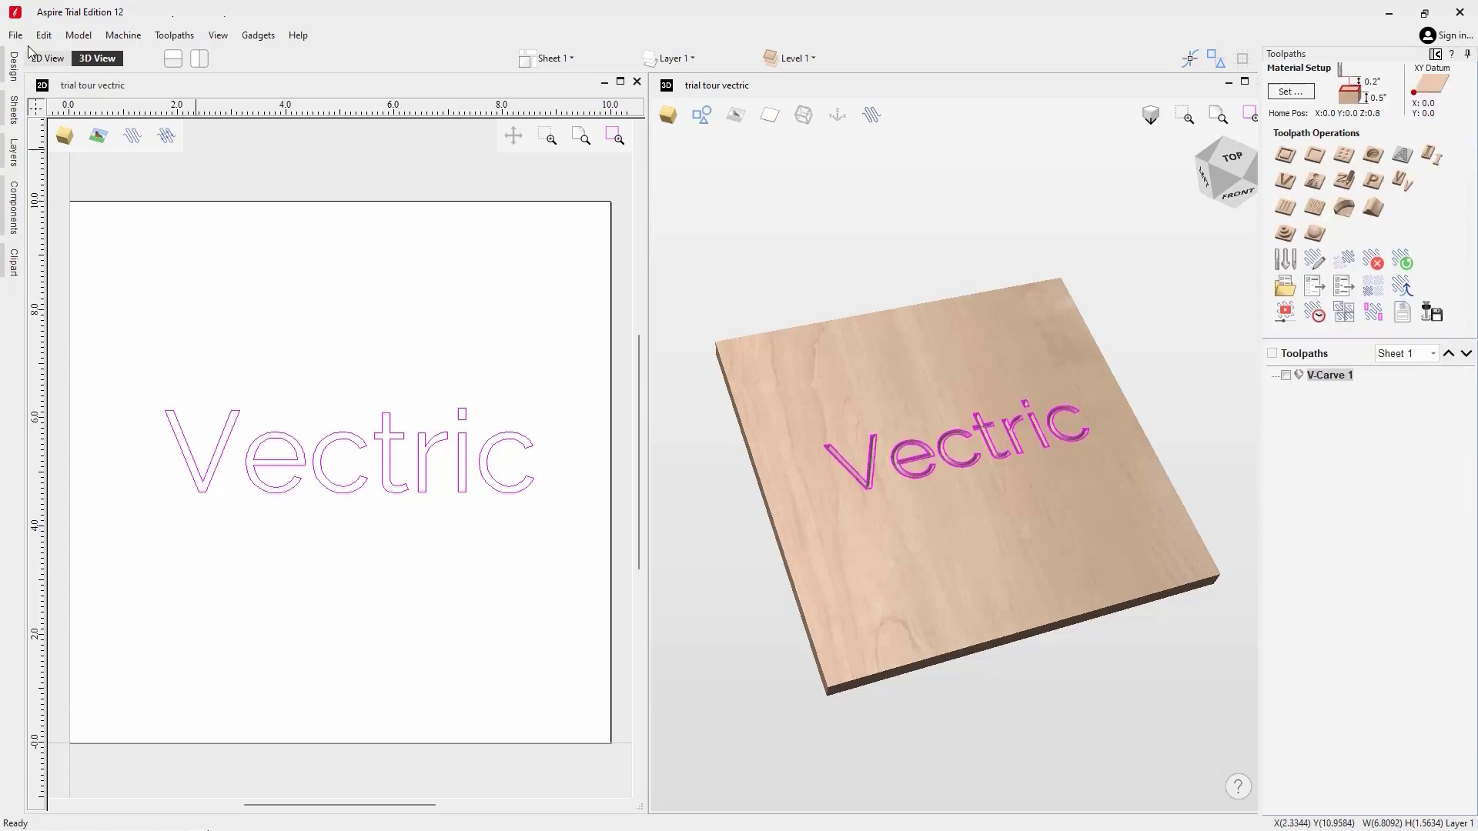
Step: Close the current job and open the training video tutorials from the welcome page
{"action": "left_click", "coordinate": [17, 38]}
{"action": "left_click", "coordinate": [54, 112]}
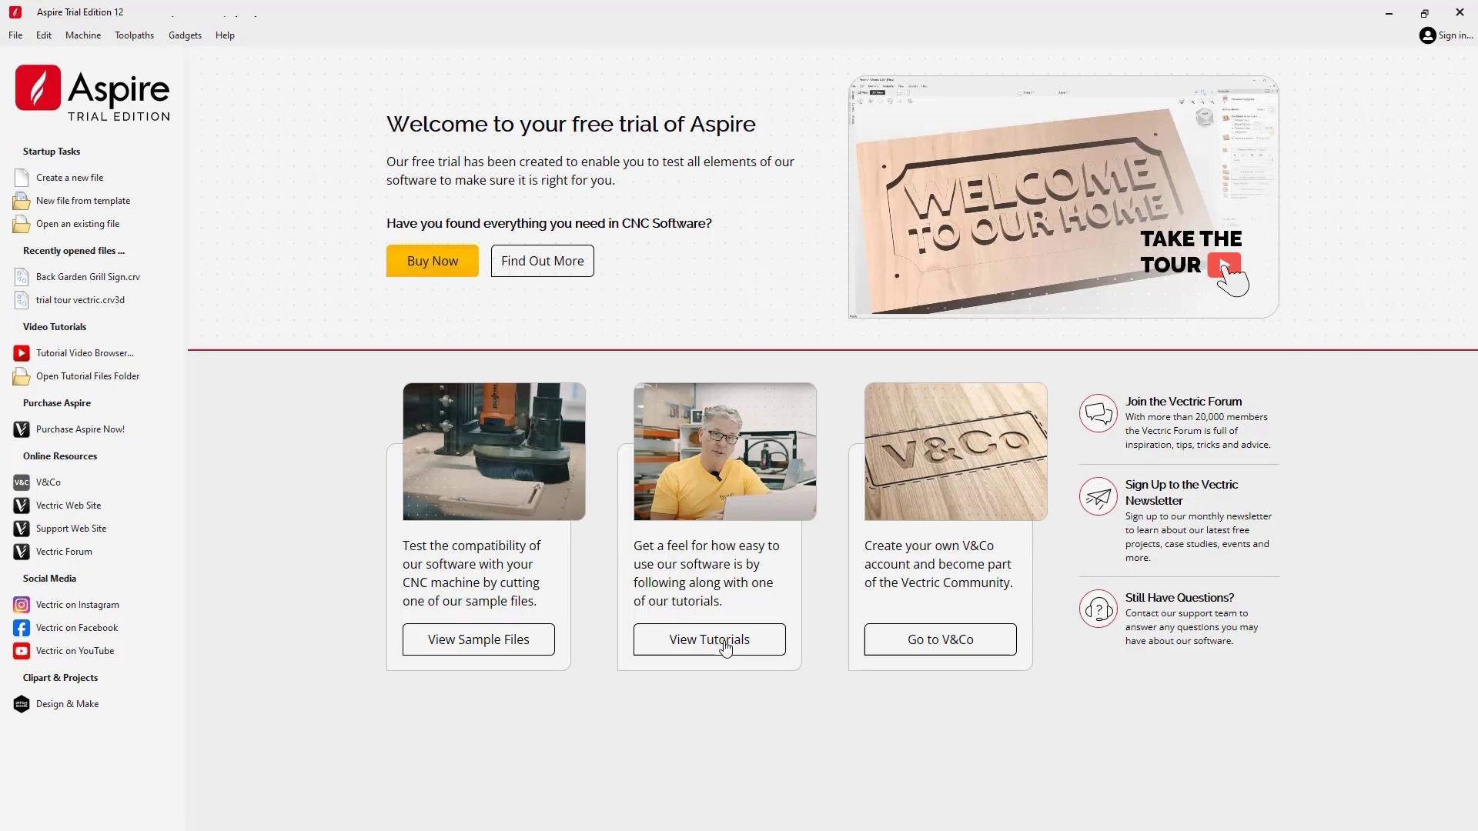
{"action": "left_click", "coordinate": [725, 647]}
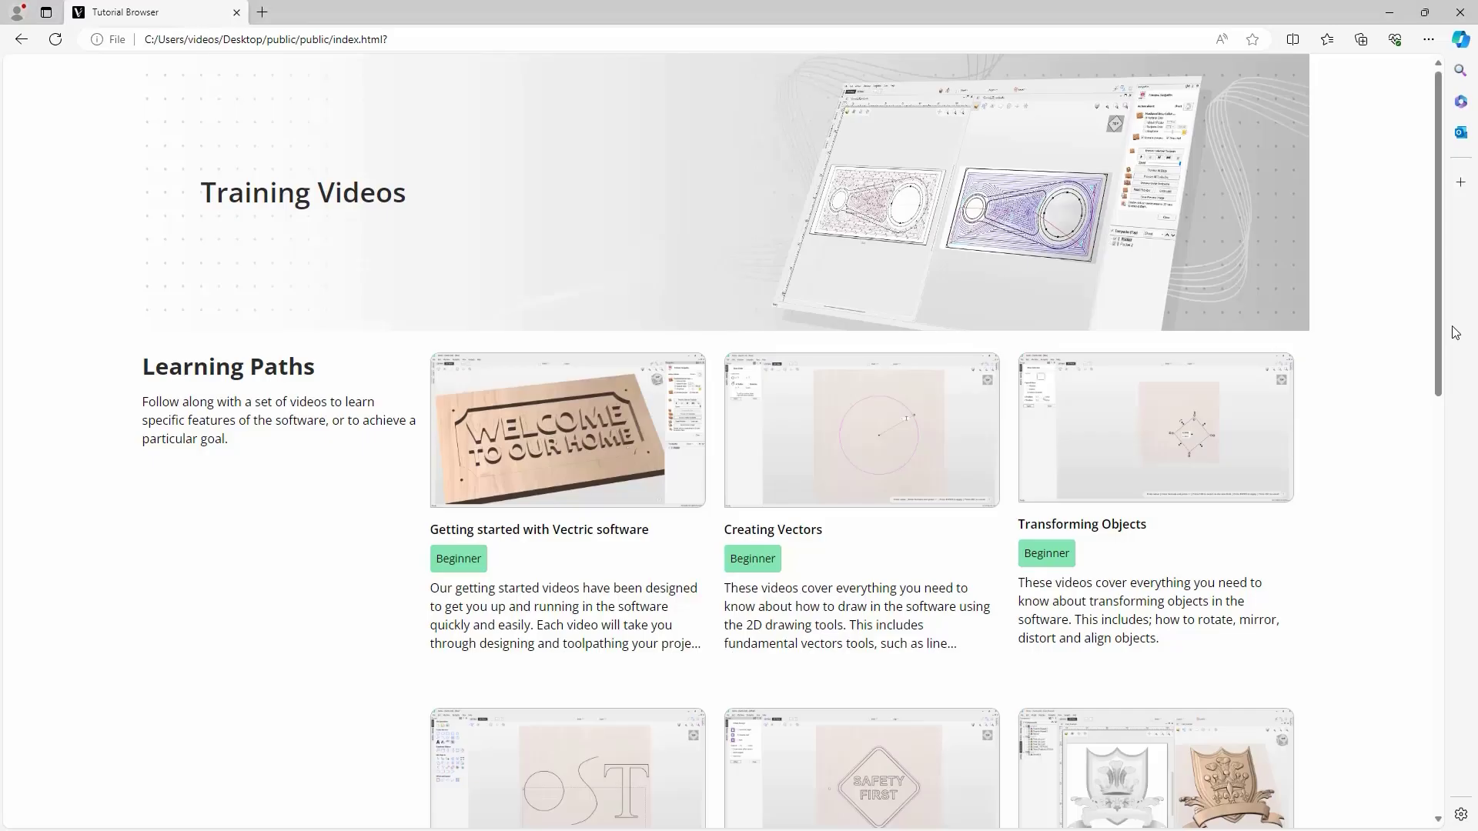
Step: Open the 3D Assembly video category and play "How to make a 3D project with Design and Make models"
{"action": "left_click_drag", "start_coordinate": [1442, 310], "coordinate": [1446, 739]}
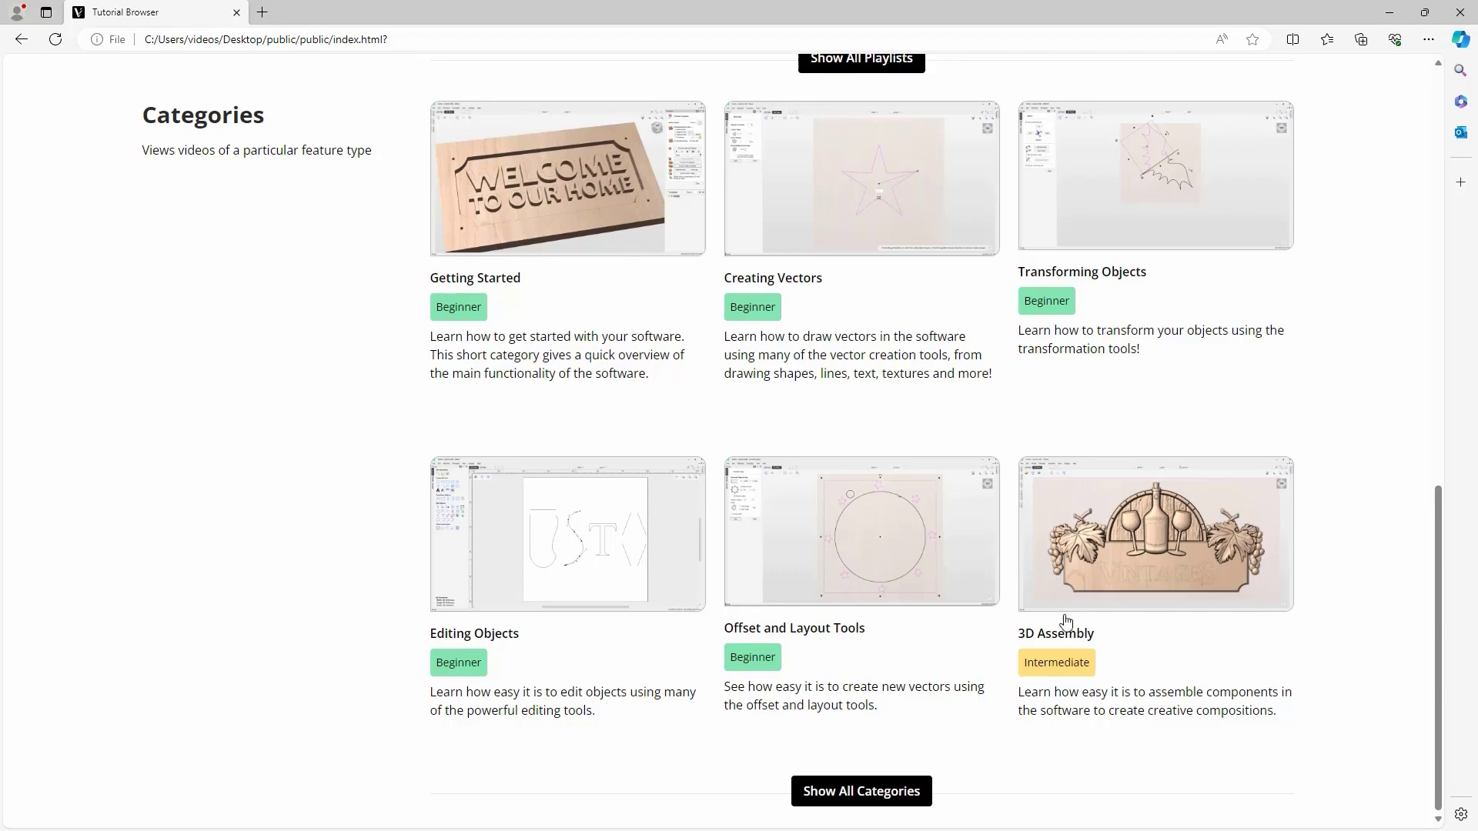
{"action": "left_click", "coordinate": [1146, 565]}
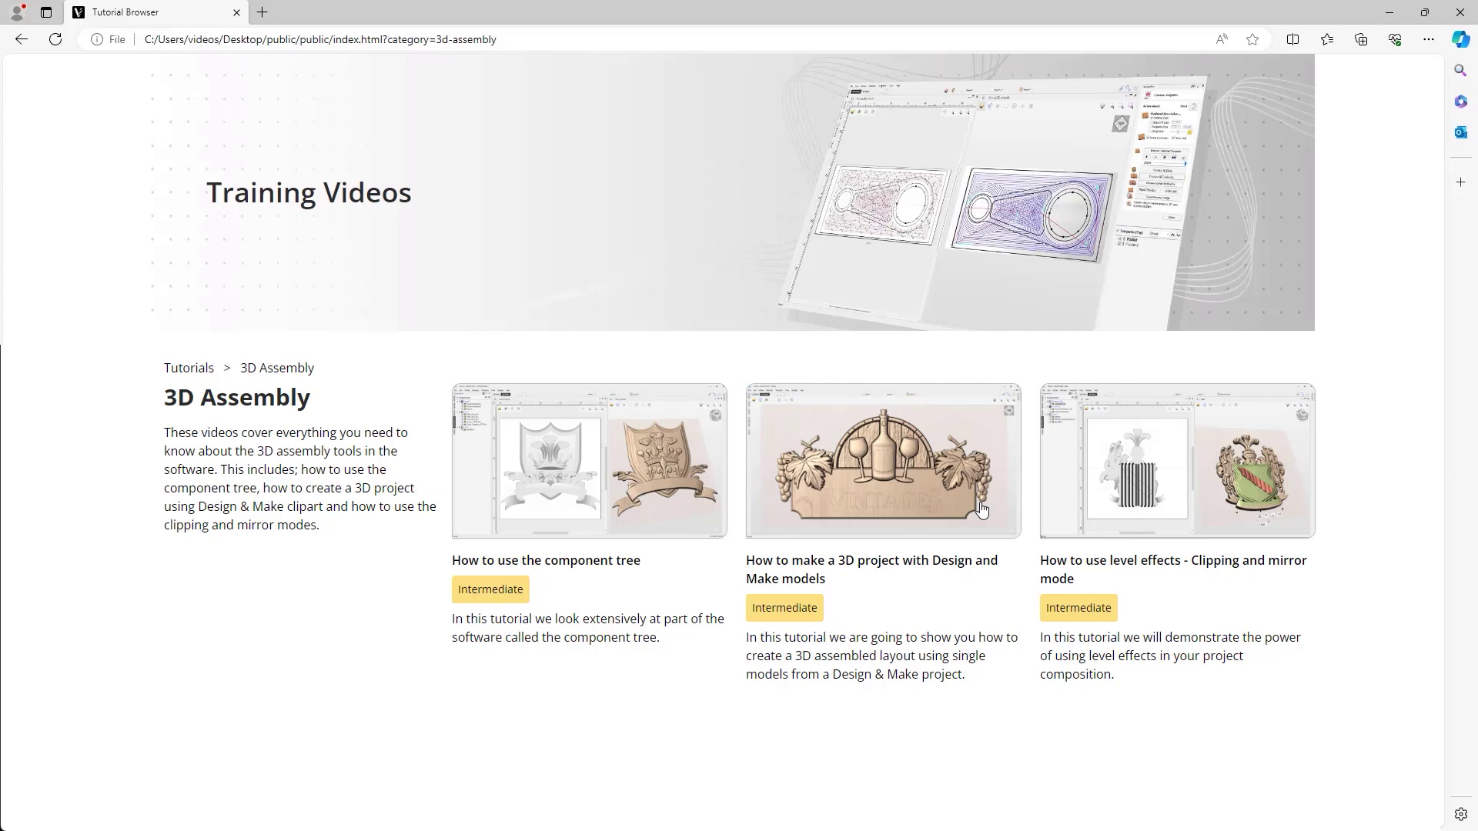
{"action": "left_click", "coordinate": [982, 509]}
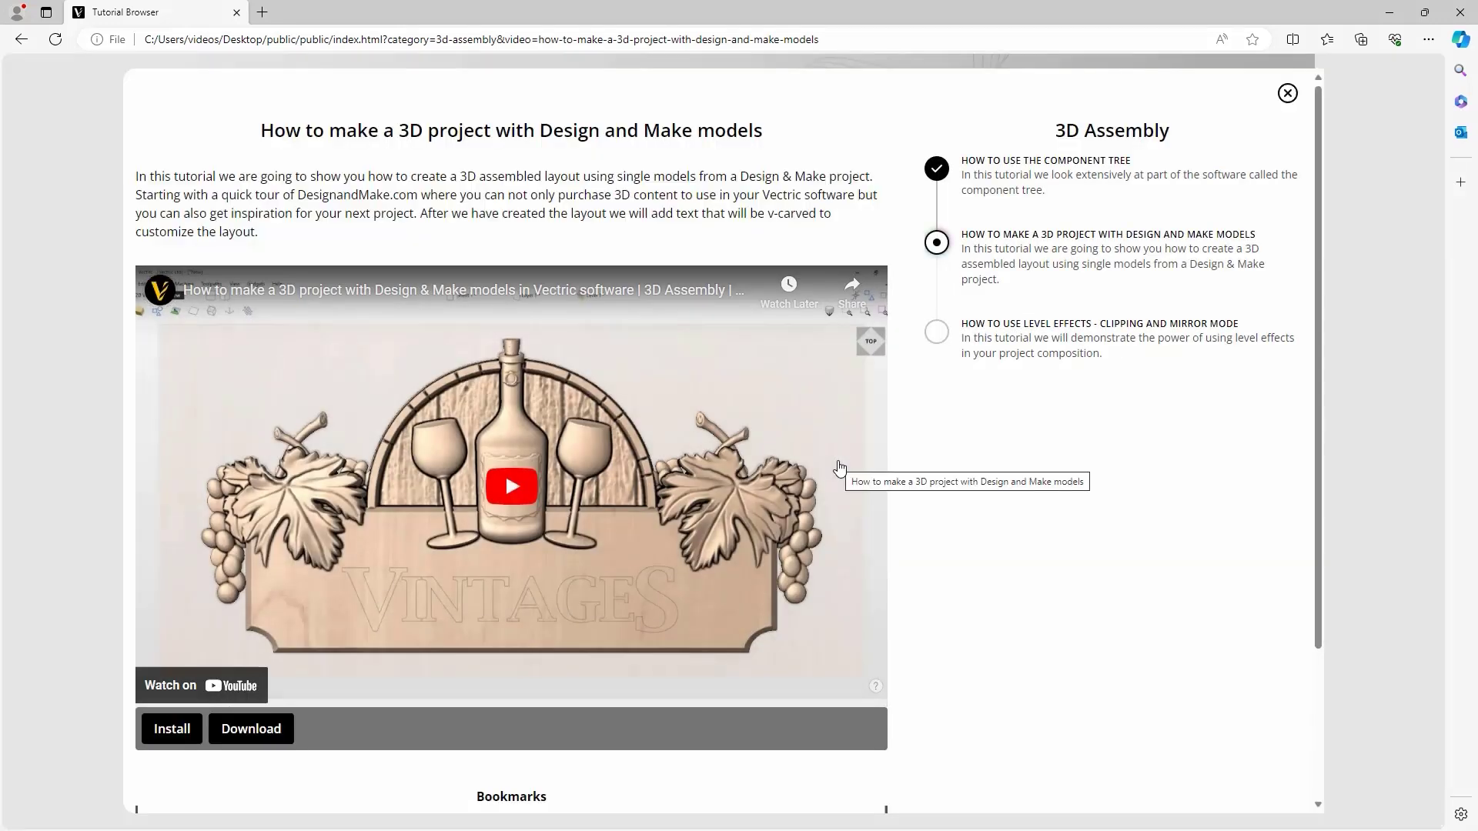
{"action": "left_click", "coordinate": [511, 493]}
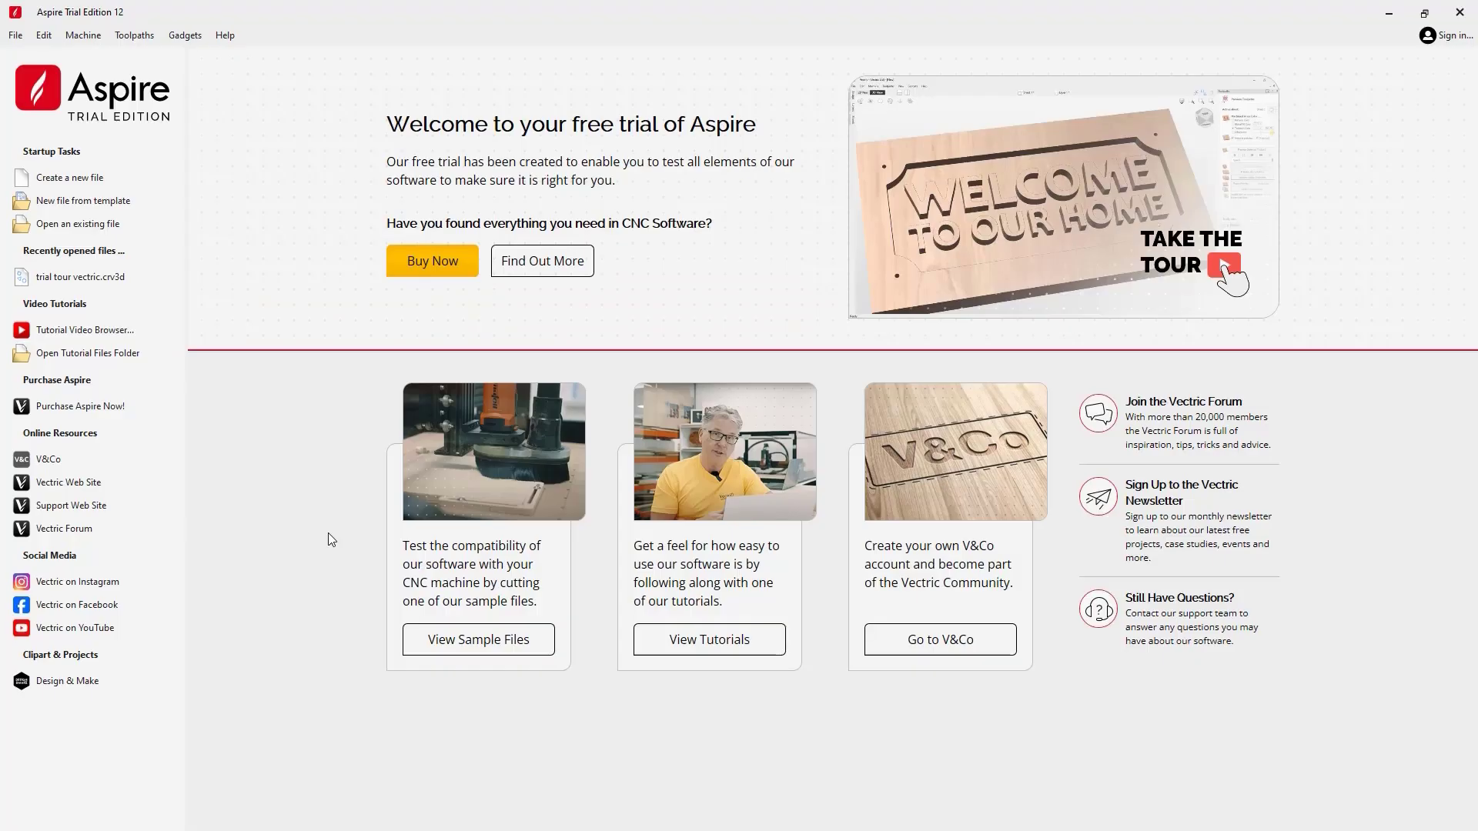
Step: Browse the tutorial files folder from the welcome page and open the design-and-make-project.crv file
{"action": "left_click", "coordinate": [126, 357]}
{"action": "double_click", "coordinate": [719, 417]}
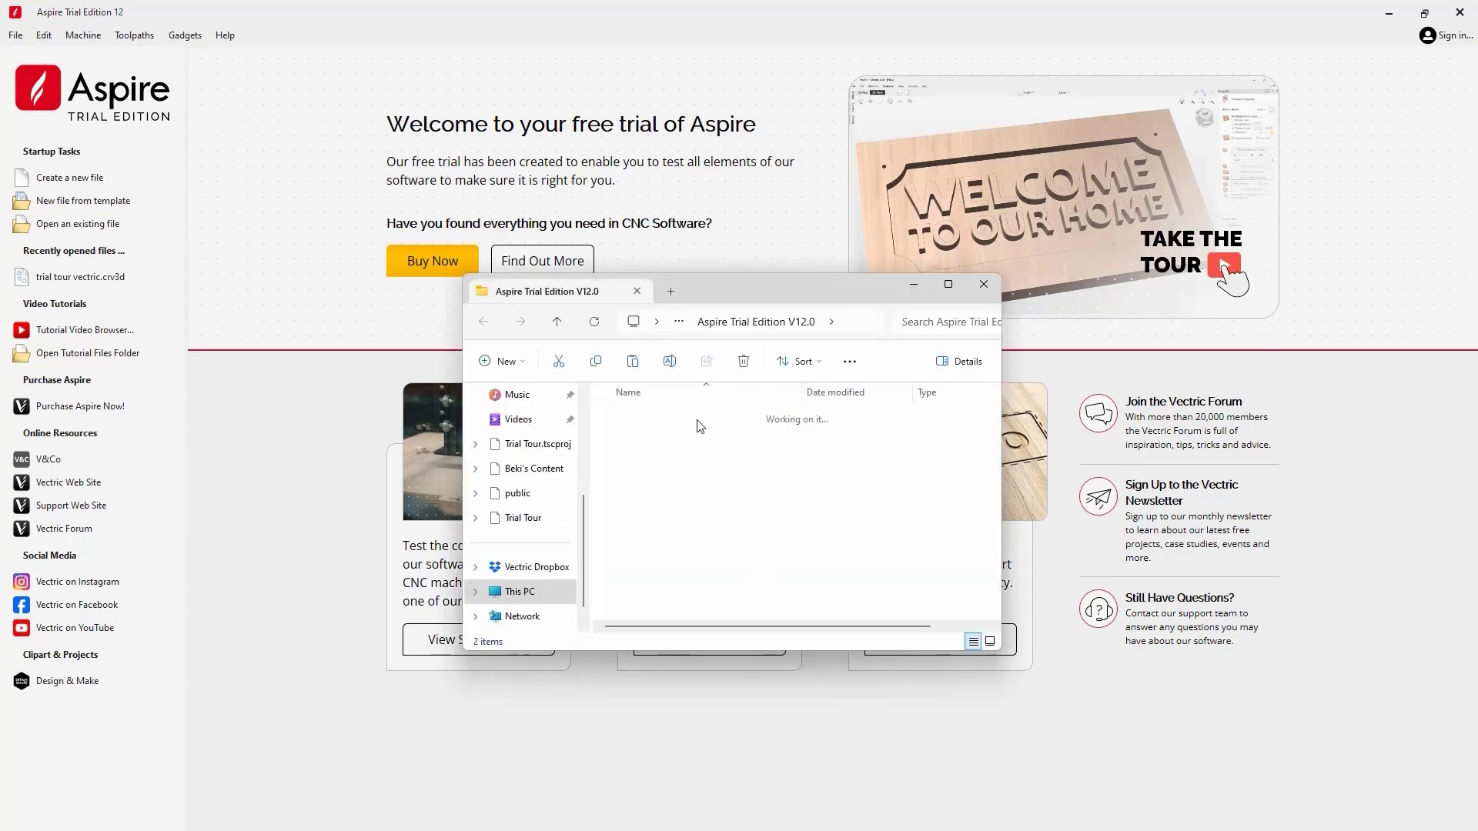
{"action": "double_click", "coordinate": [674, 417]}
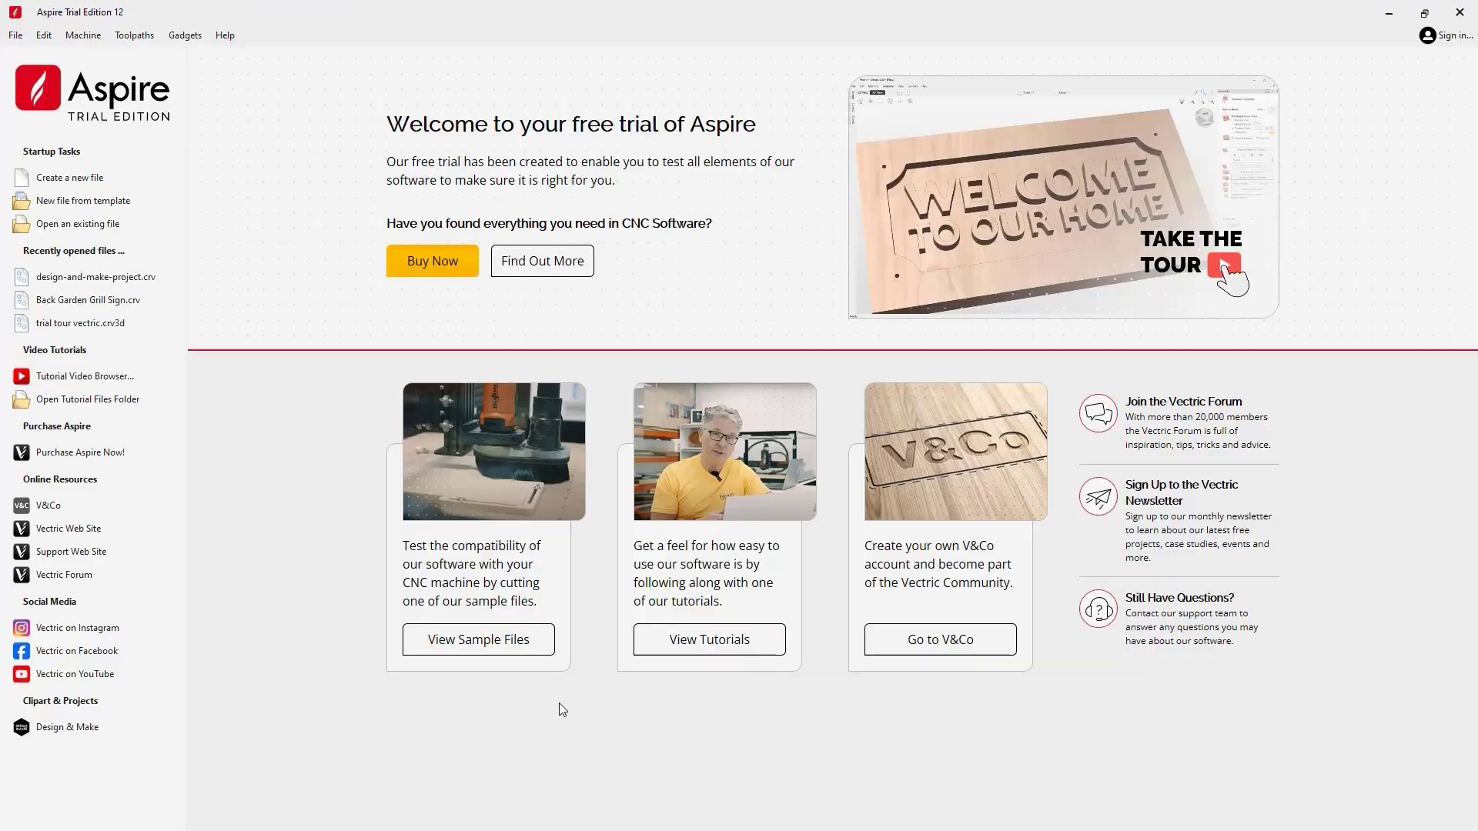
Step: Look through the Getting Started sample files and open the entry "How to create a simple sign in Vectric software"
{"action": "left_click", "coordinate": [506, 648]}
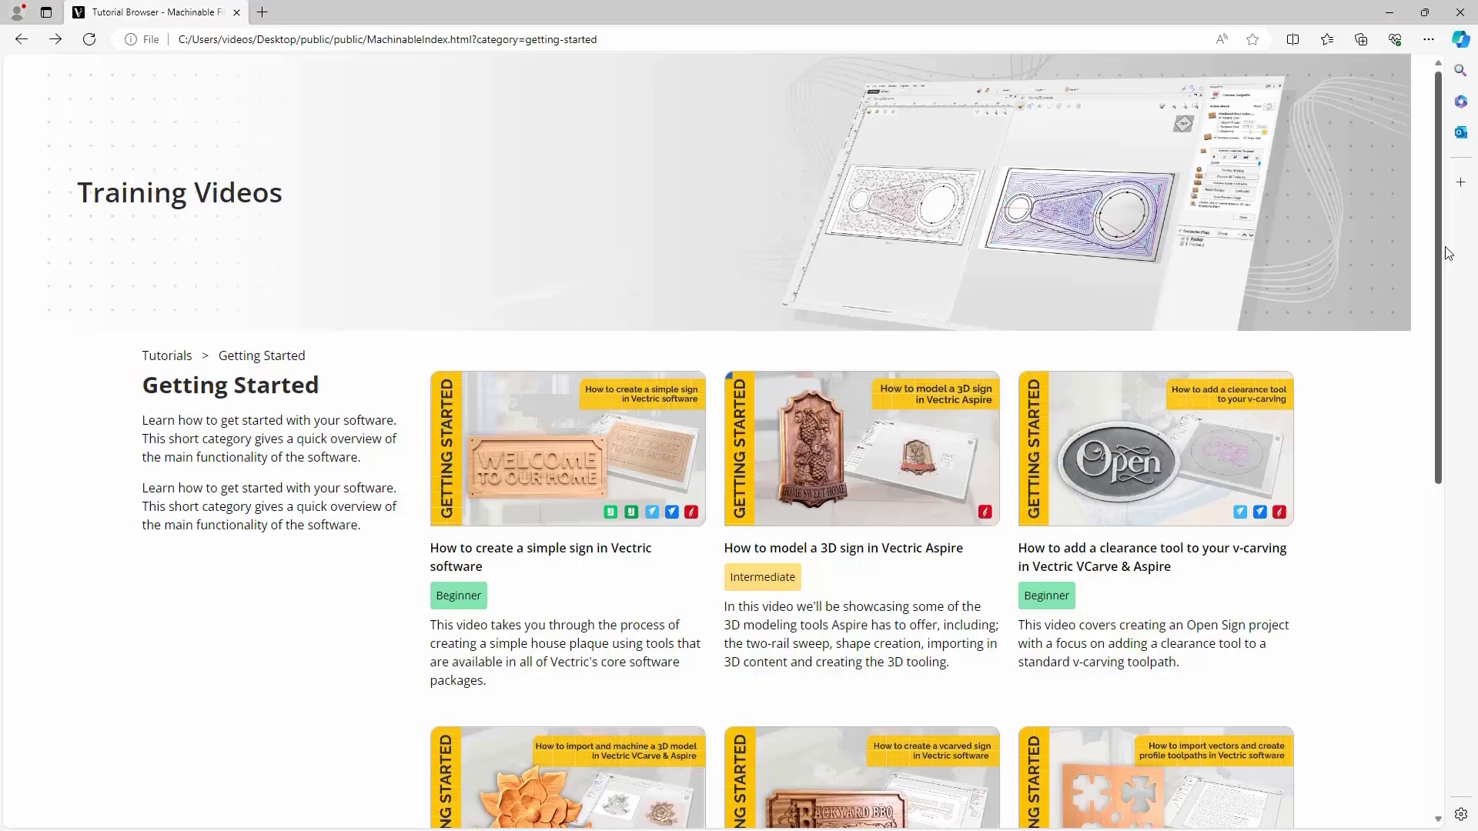
{"action": "scroll", "coordinate": [1444, 308], "scroll_direction": "down", "scroll_amount": 3}
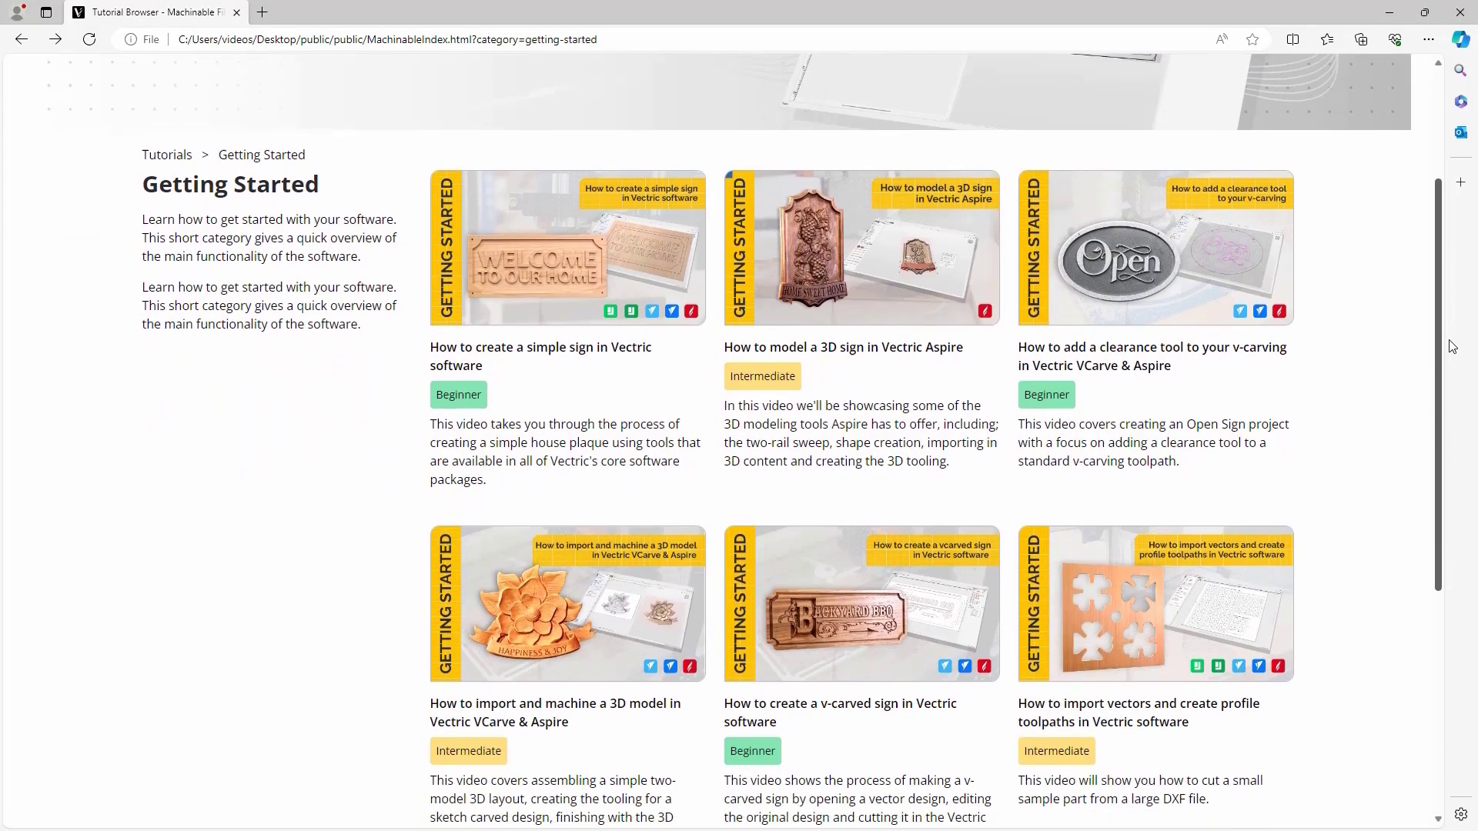
{"action": "scroll", "coordinate": [1451, 342], "scroll_direction": "down", "scroll_amount": 3}
{"action": "scroll", "coordinate": [1457, 445], "scroll_direction": "up", "scroll_amount": 6}
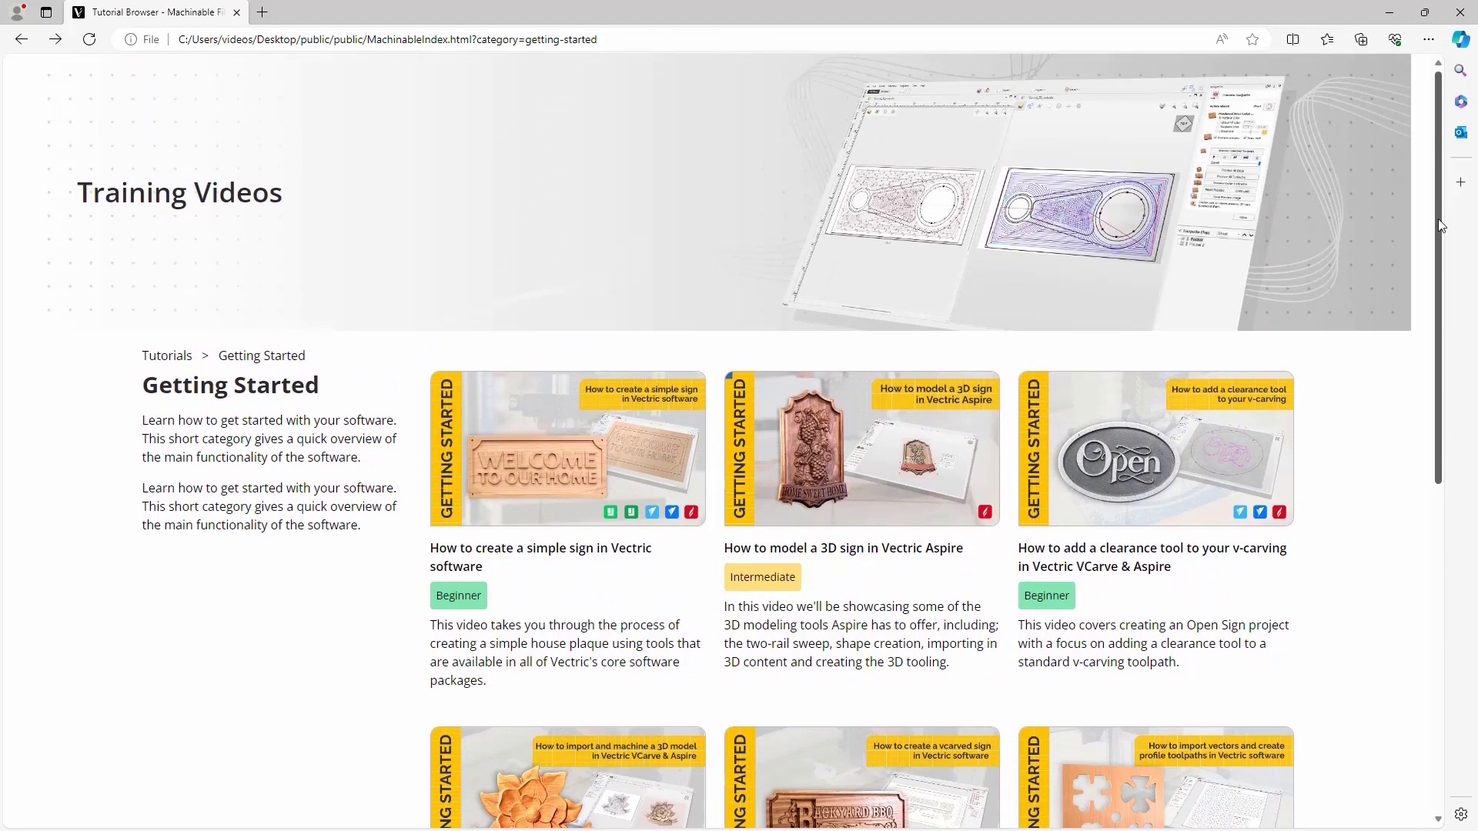
{"action": "left_click", "coordinate": [548, 469]}
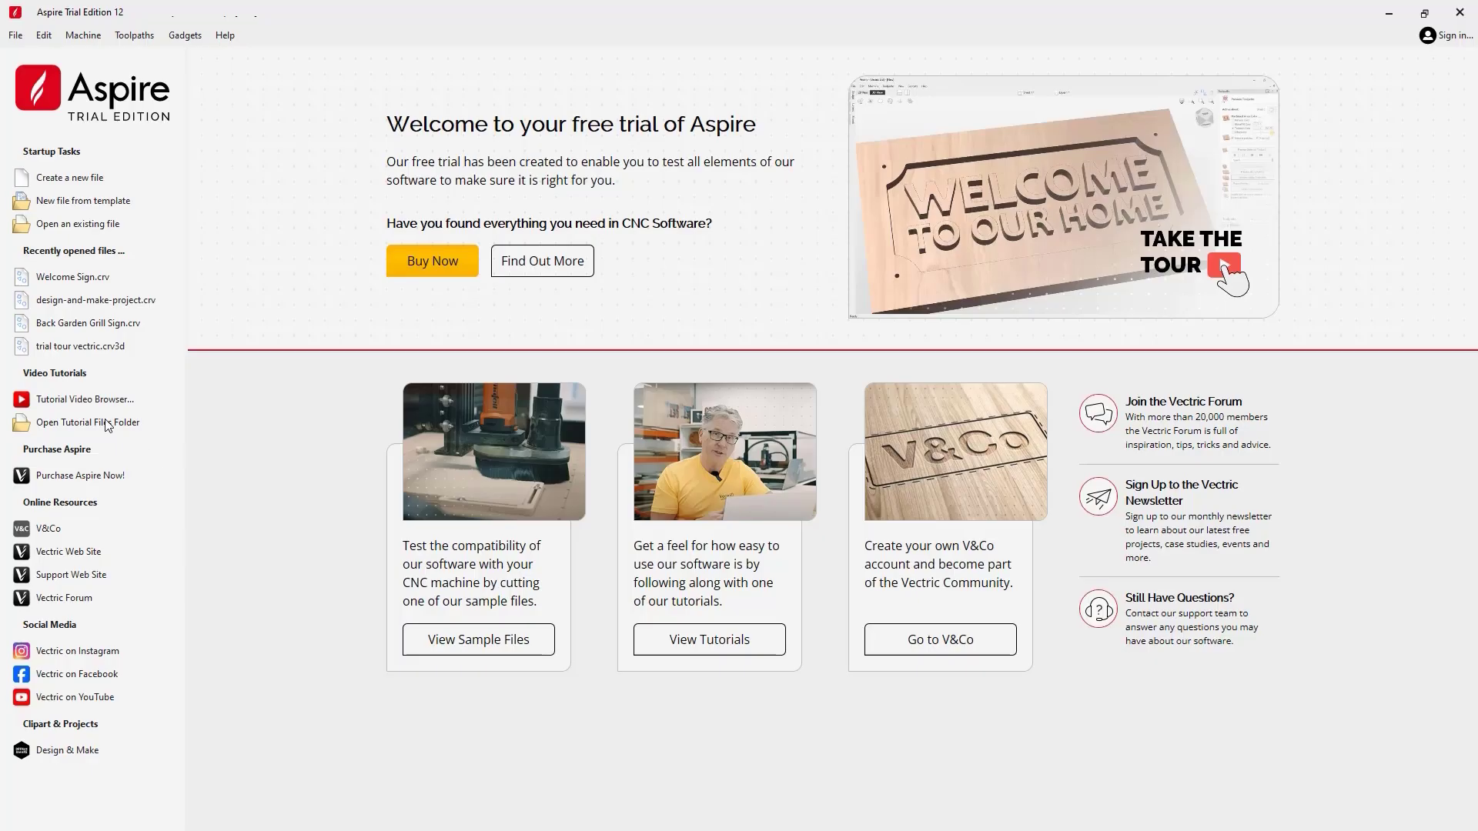
Step: Open Welcome Sign.crv from the tutorial files folder and dismiss its notes
{"action": "left_click", "coordinate": [107, 423]}
{"action": "double_click", "coordinate": [712, 370]}
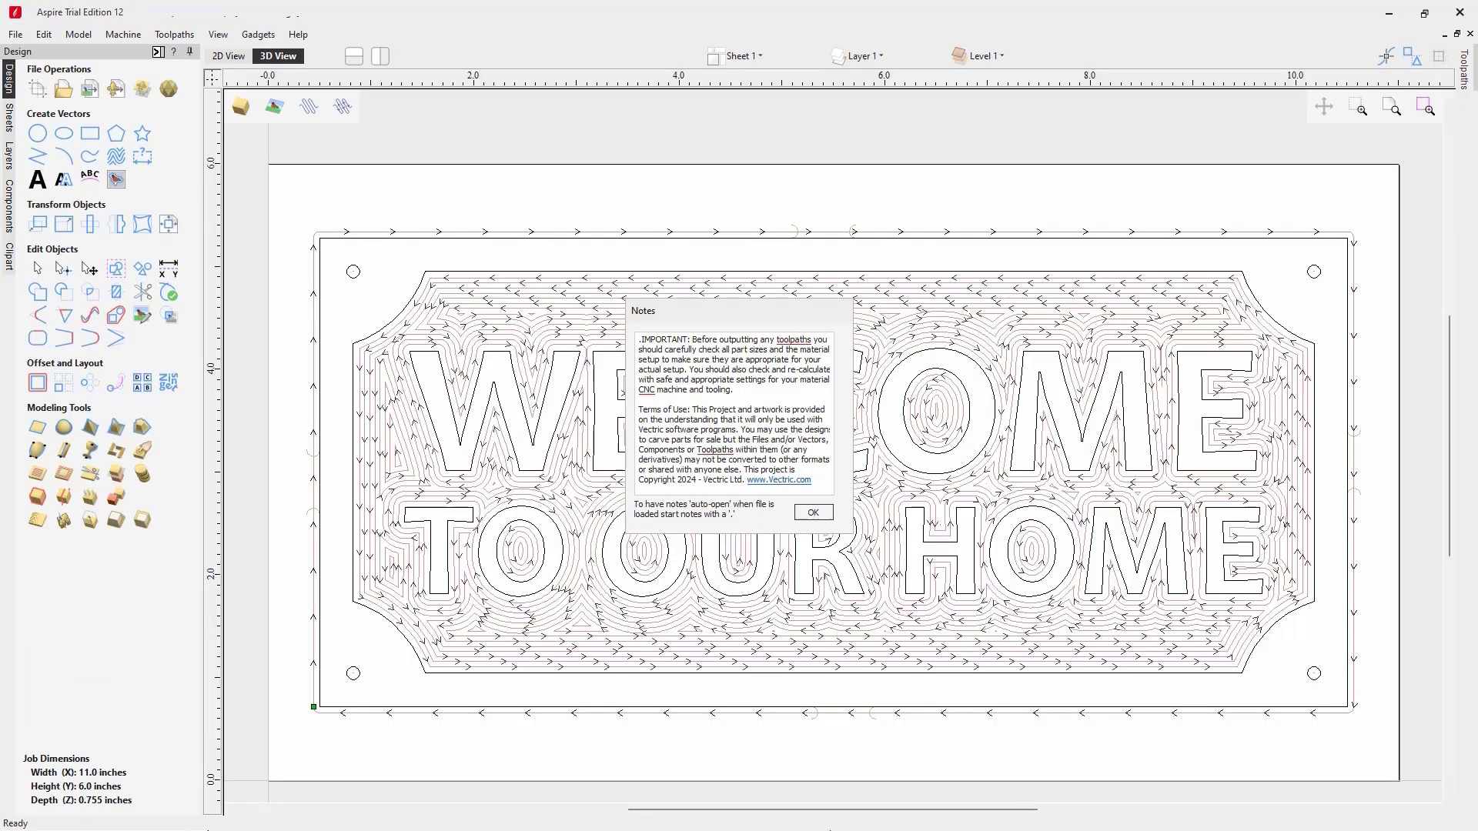
{"action": "left_click", "coordinate": [813, 513]}
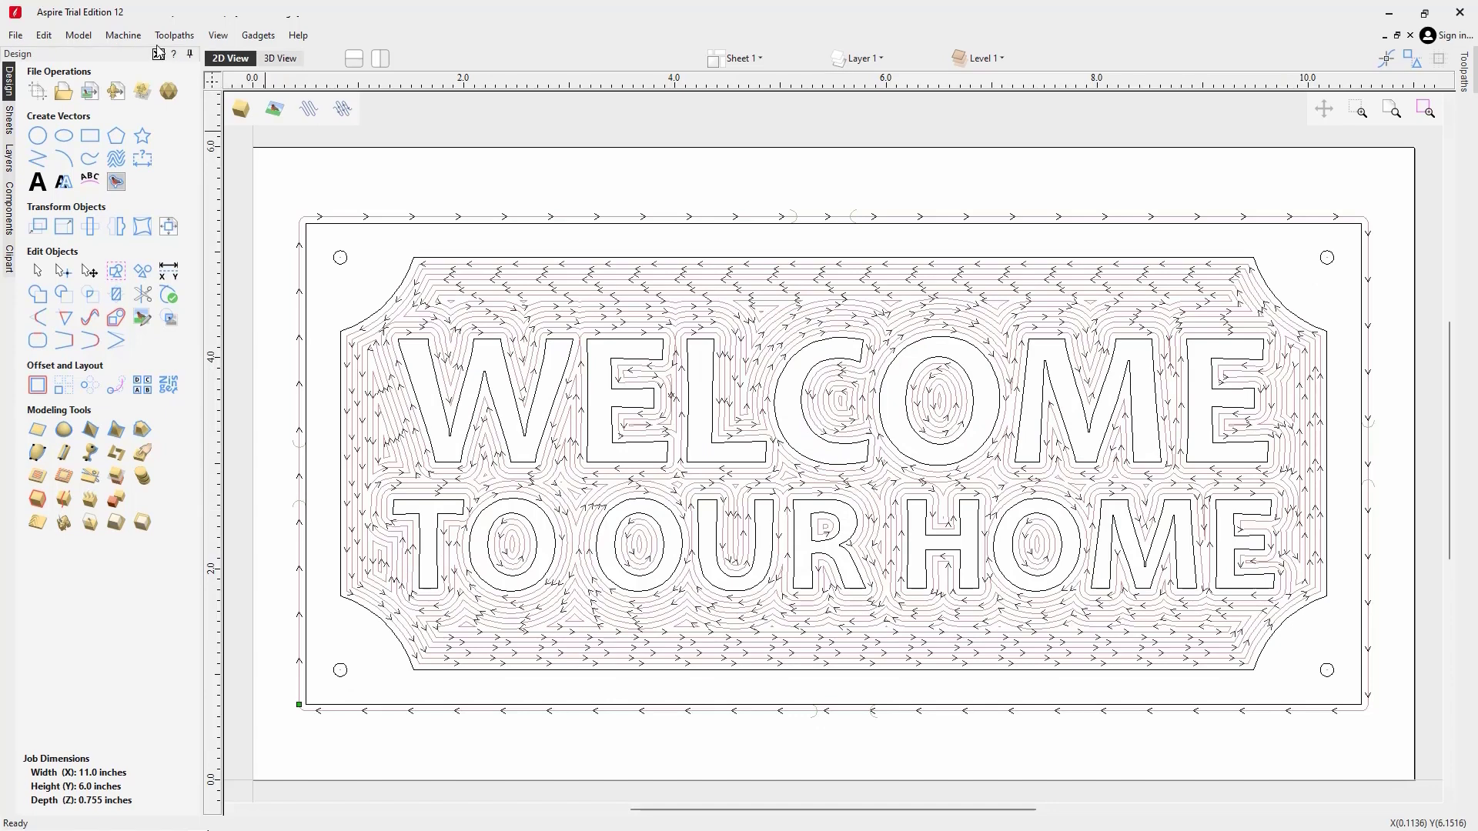
Step: Preview all toolpaths of the welcome sign, inspect the simulated result in an angled 3D view and close the preview
{"action": "left_click", "coordinate": [158, 53]}
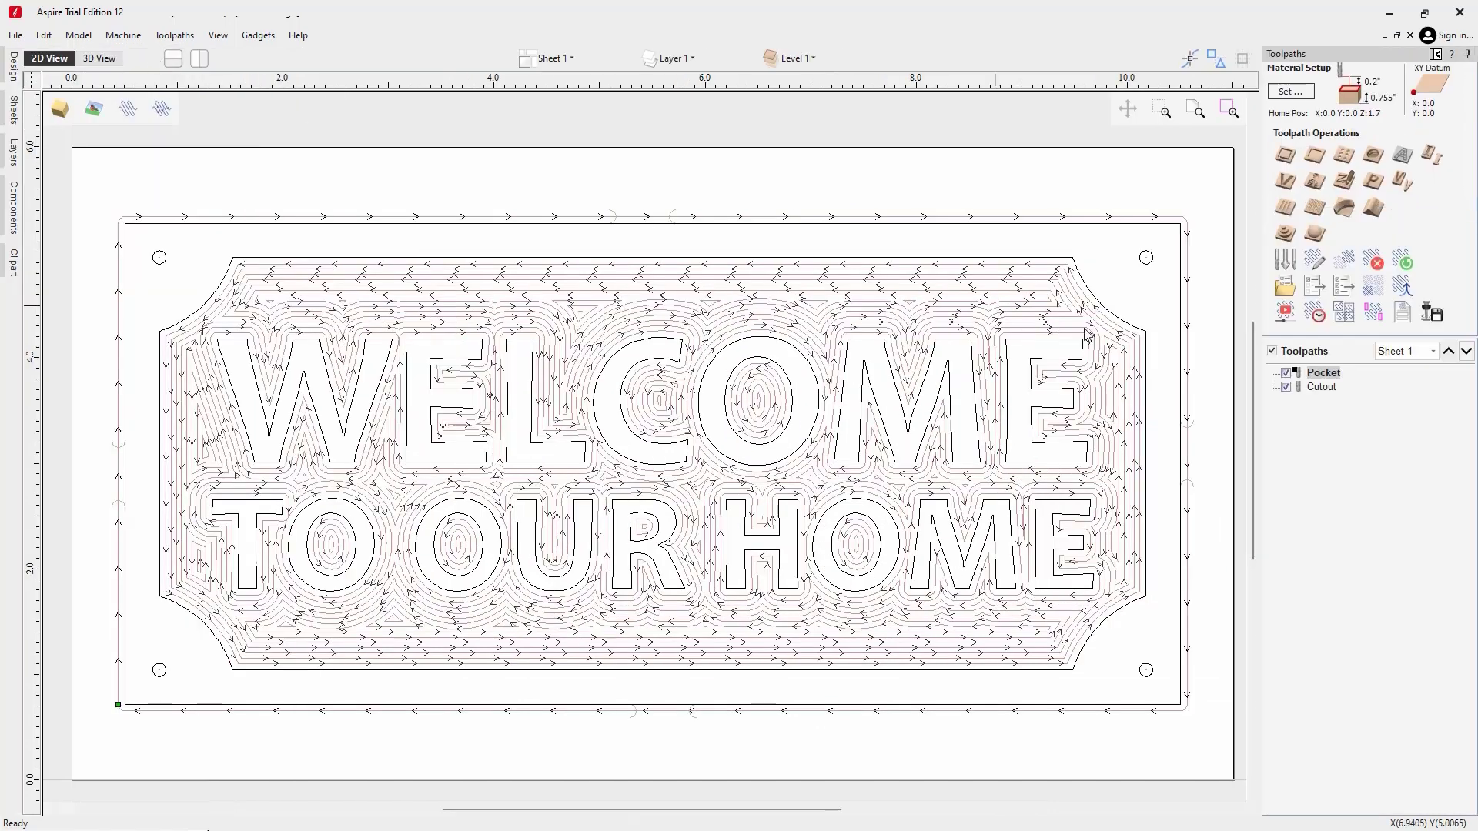
{"action": "left_click", "coordinate": [1284, 314]}
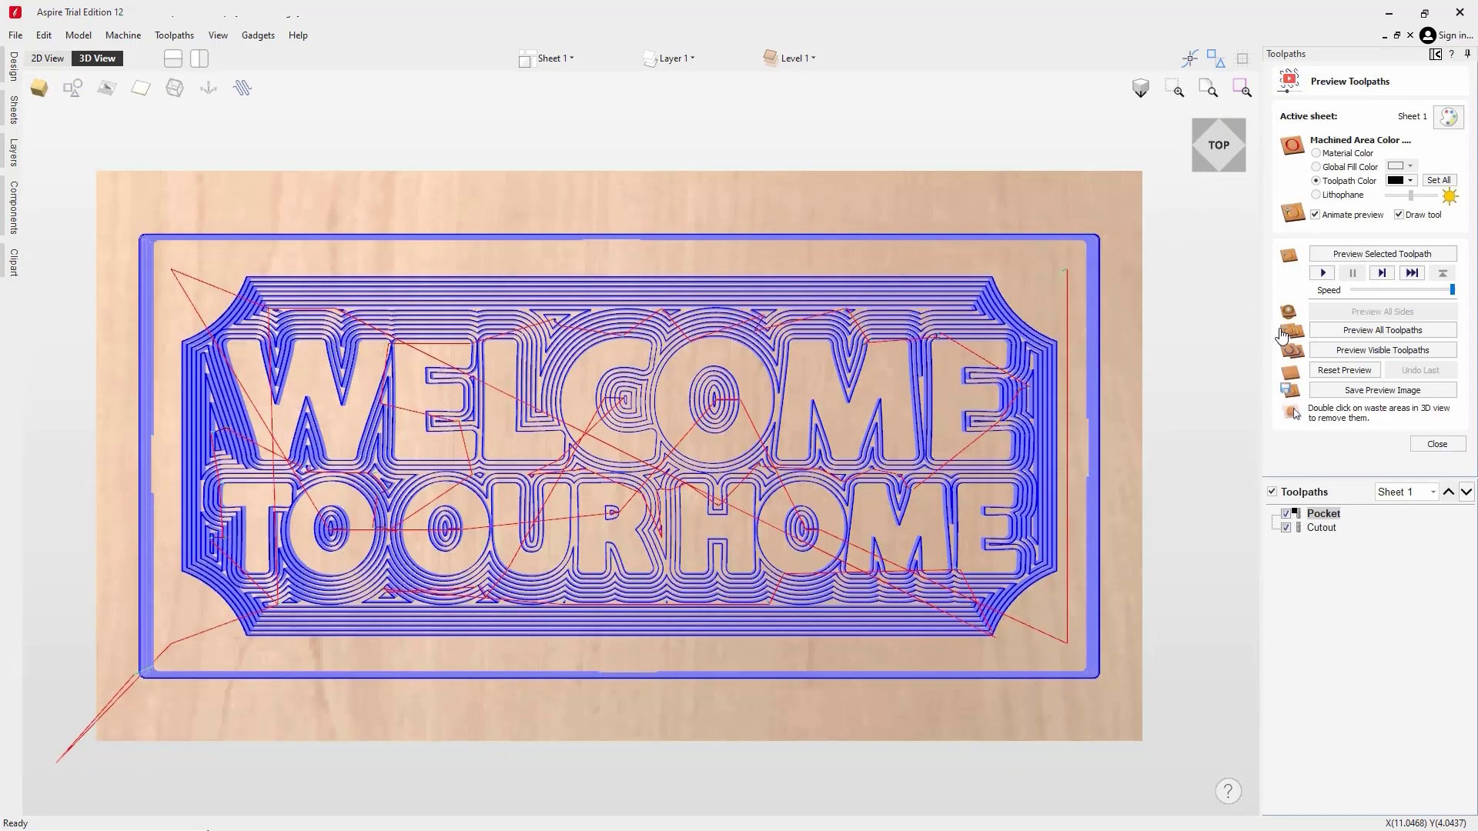
{"action": "left_click", "coordinate": [1346, 314]}
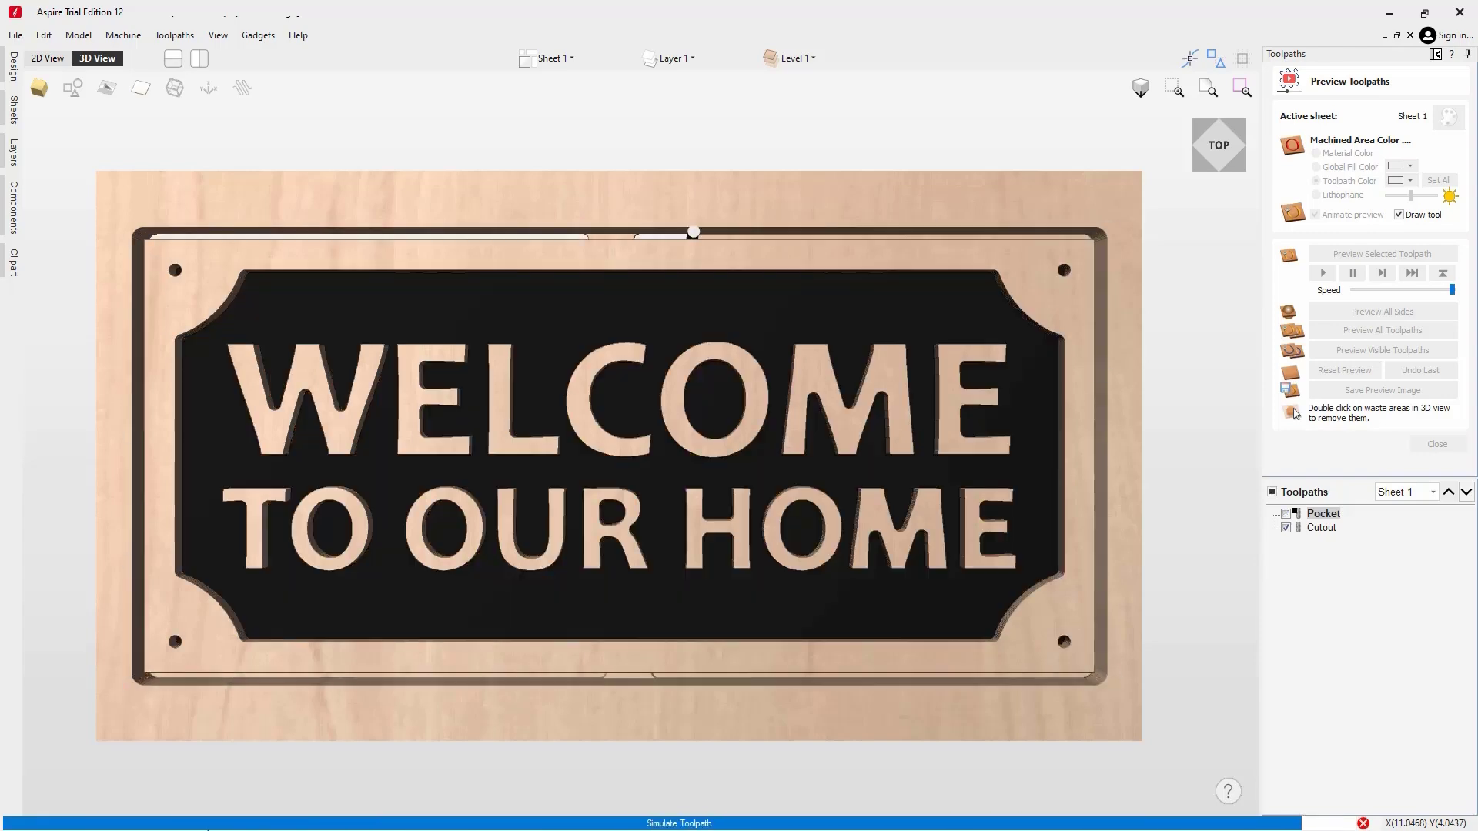
{"action": "left_click_drag", "start_coordinate": [555, 675], "coordinate": [590, 657]}
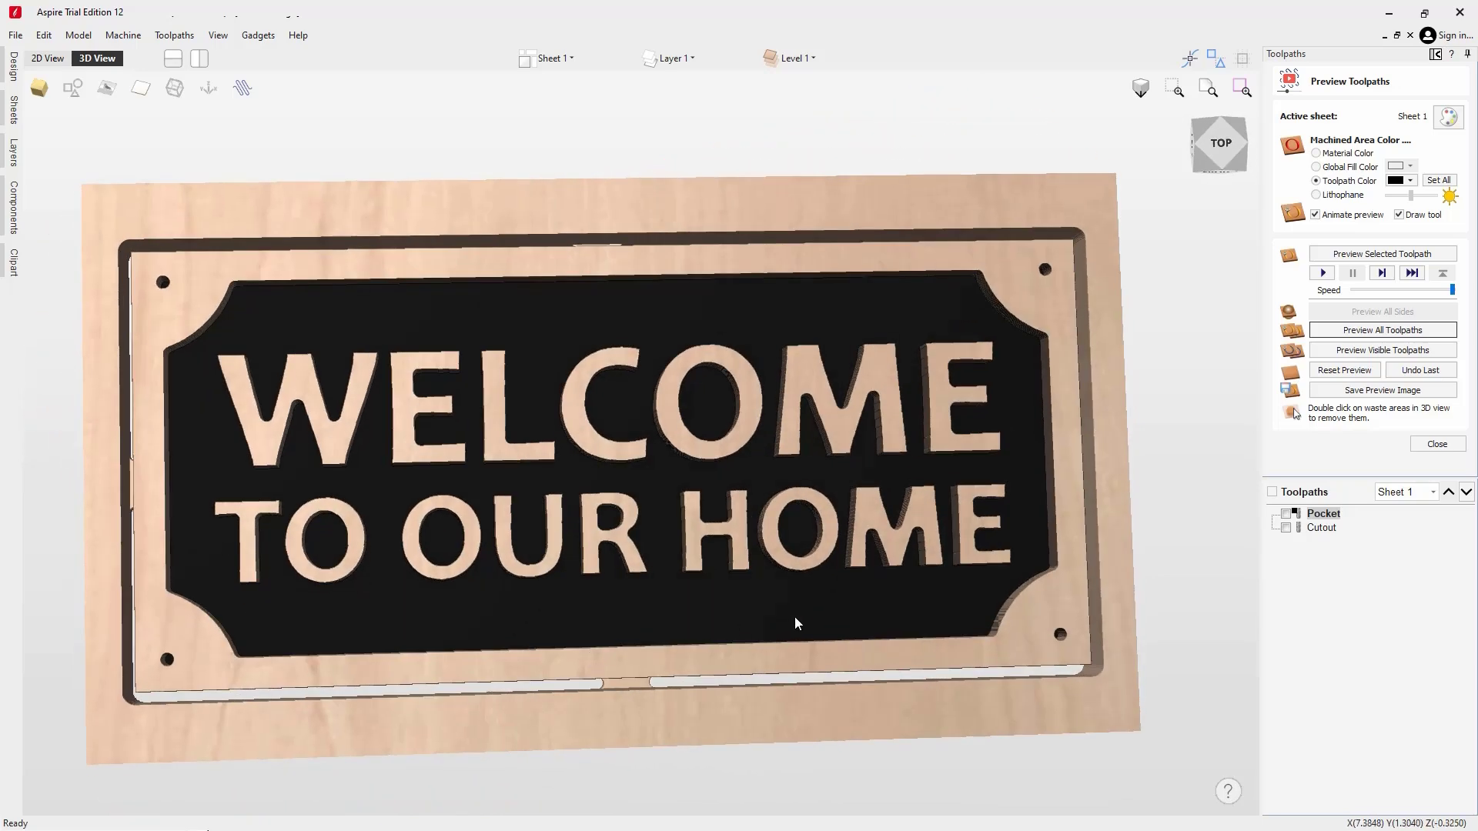
{"action": "left_click_drag", "start_coordinate": [795, 621], "coordinate": [1109, 330]}
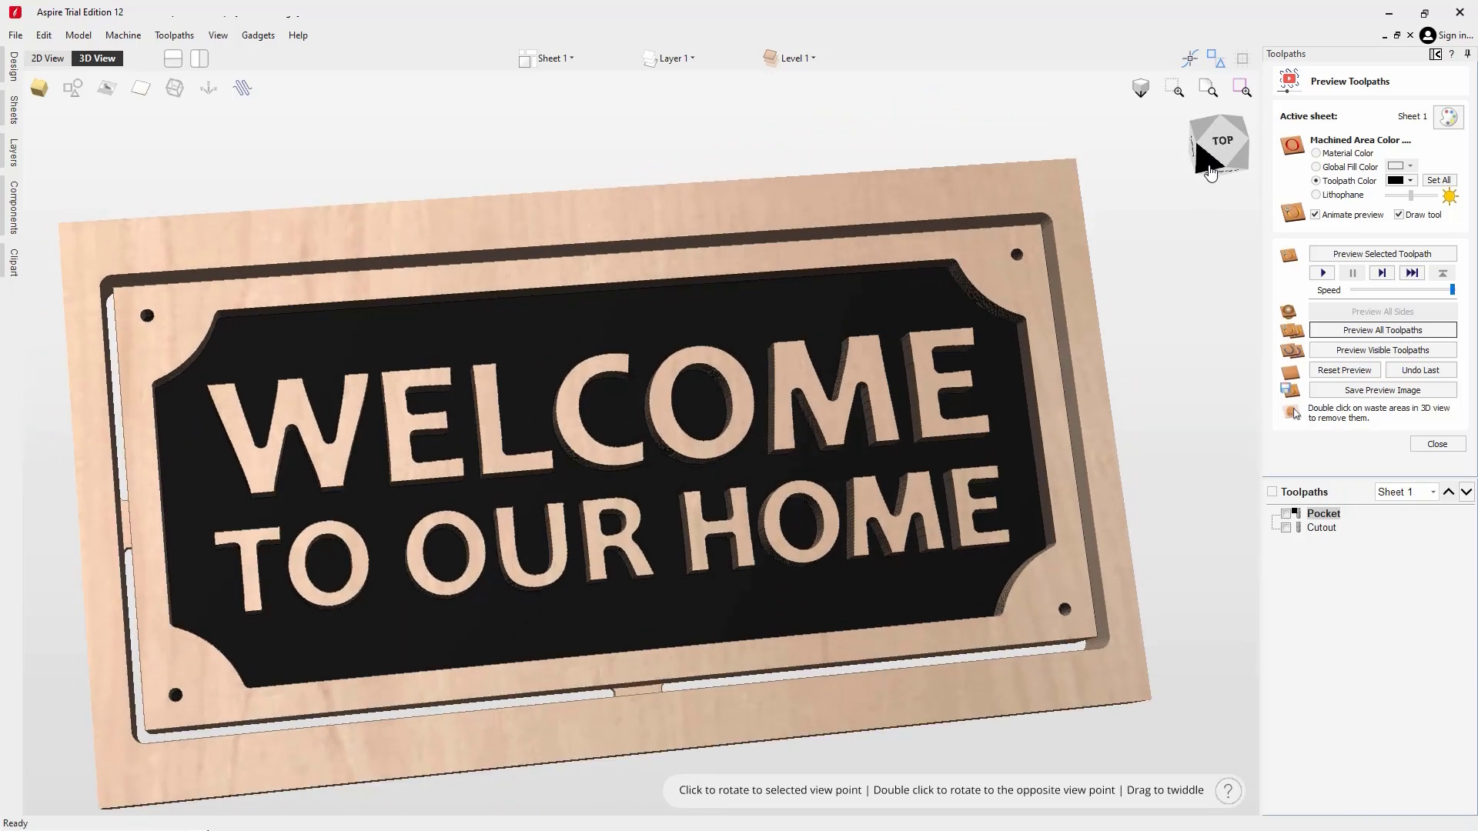
{"action": "left_click", "coordinate": [1424, 445]}
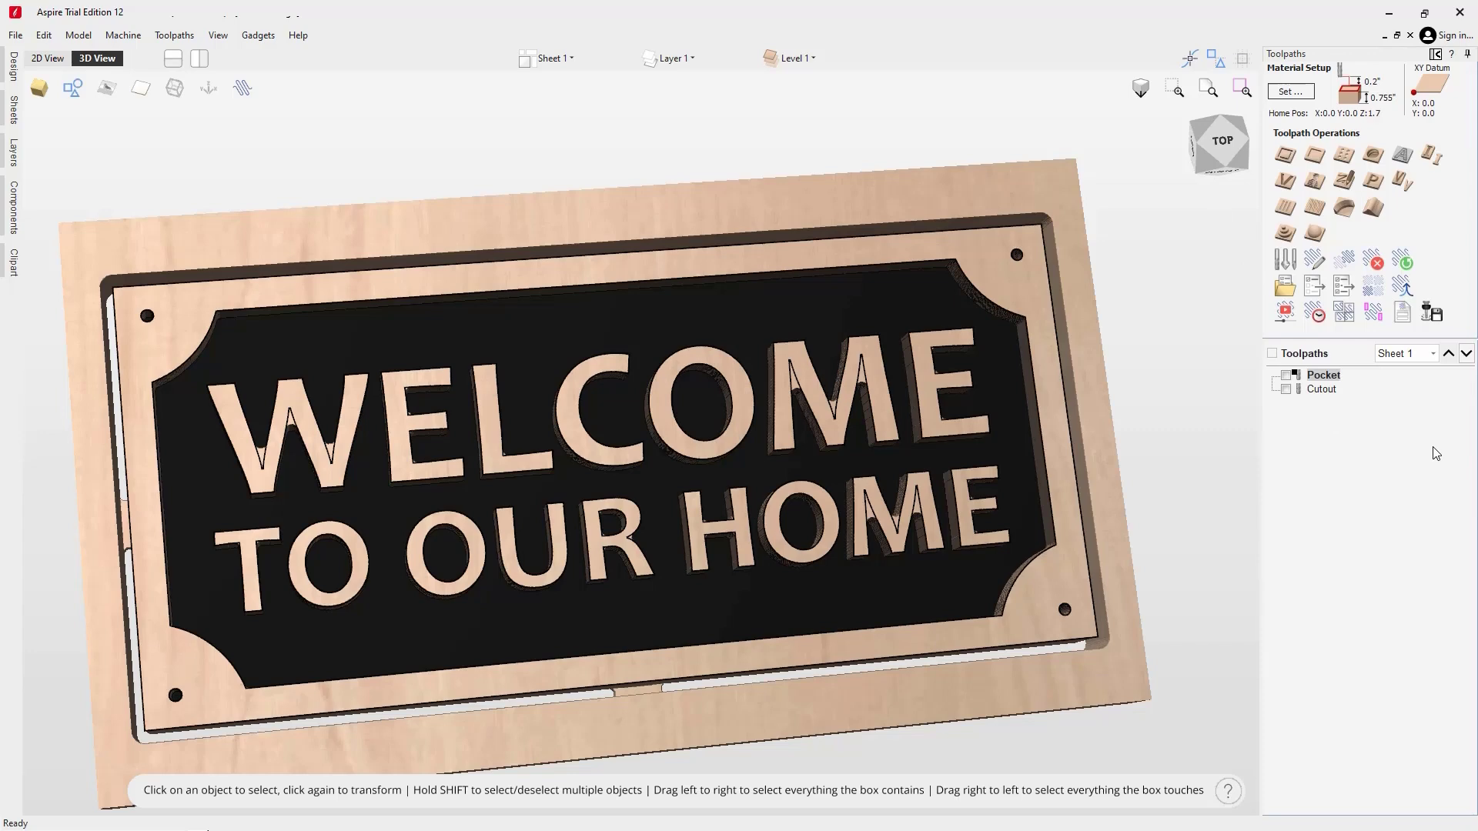
Step: Start saving the selected Pocket toolpath and choose the G-Code (inch) (*.tap) post processor
{"action": "left_click", "coordinate": [1432, 313]}
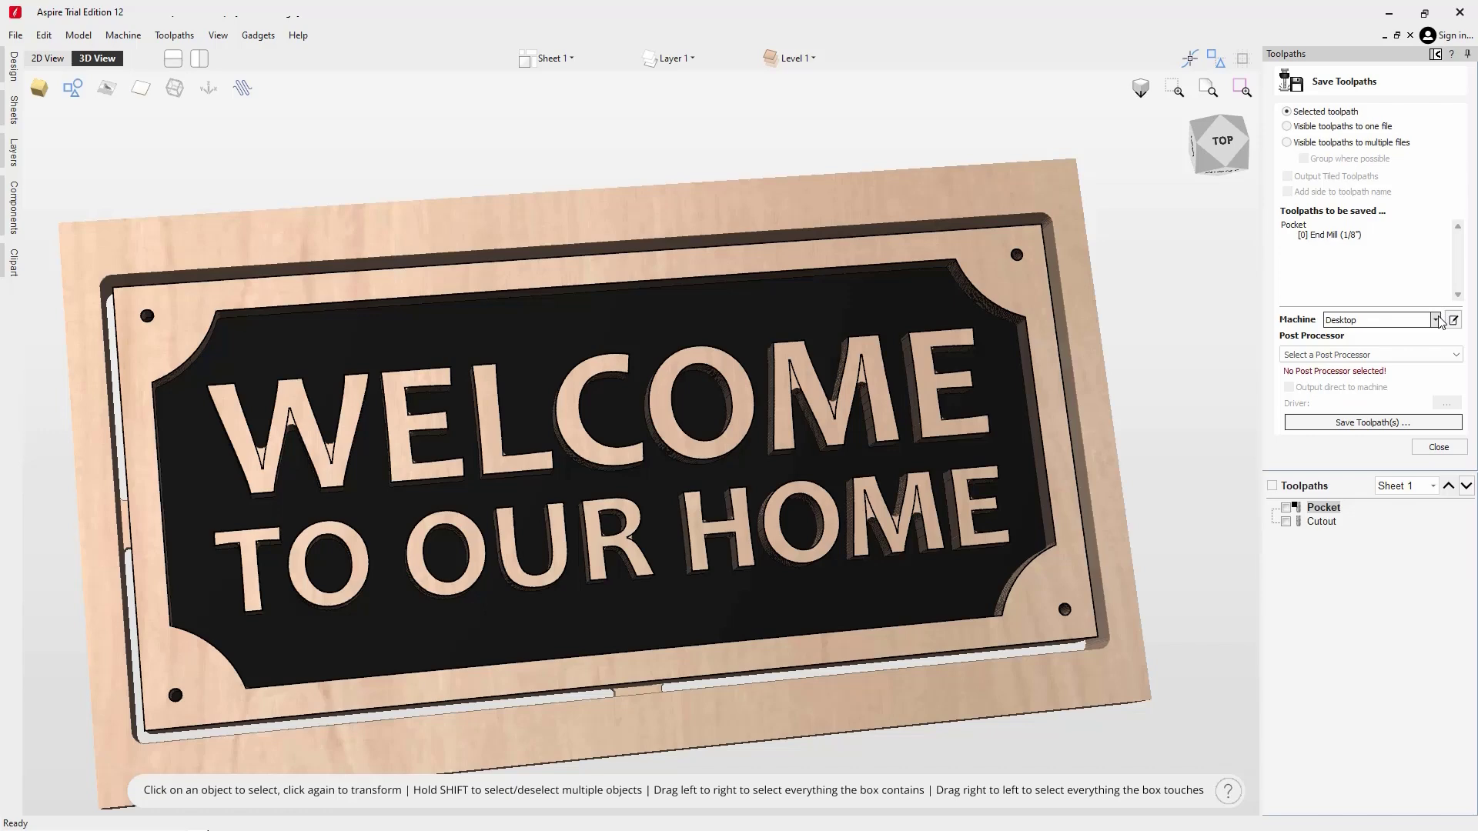
{"action": "left_click", "coordinate": [1428, 357]}
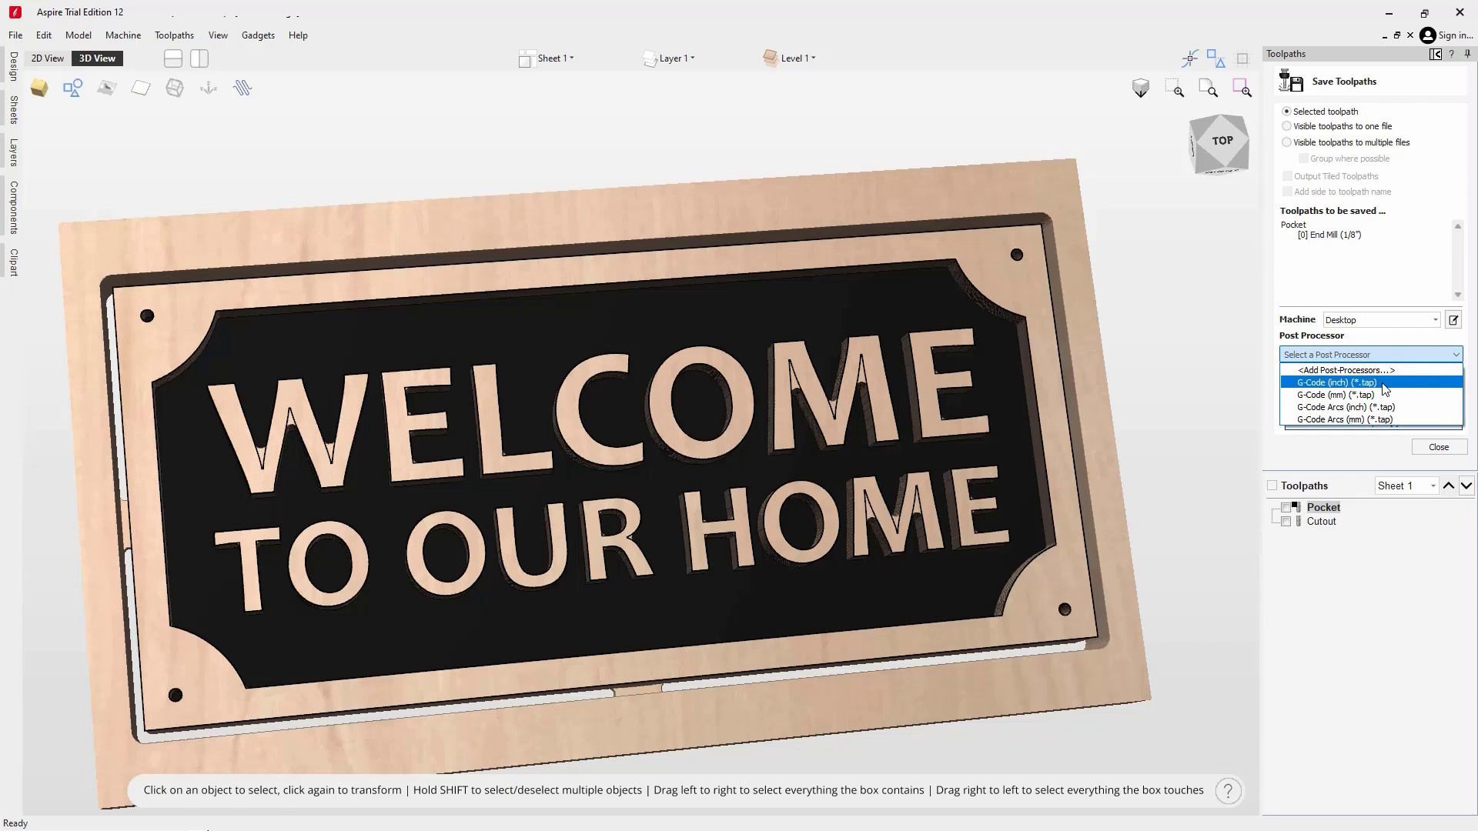
{"action": "left_click", "coordinate": [1384, 383]}
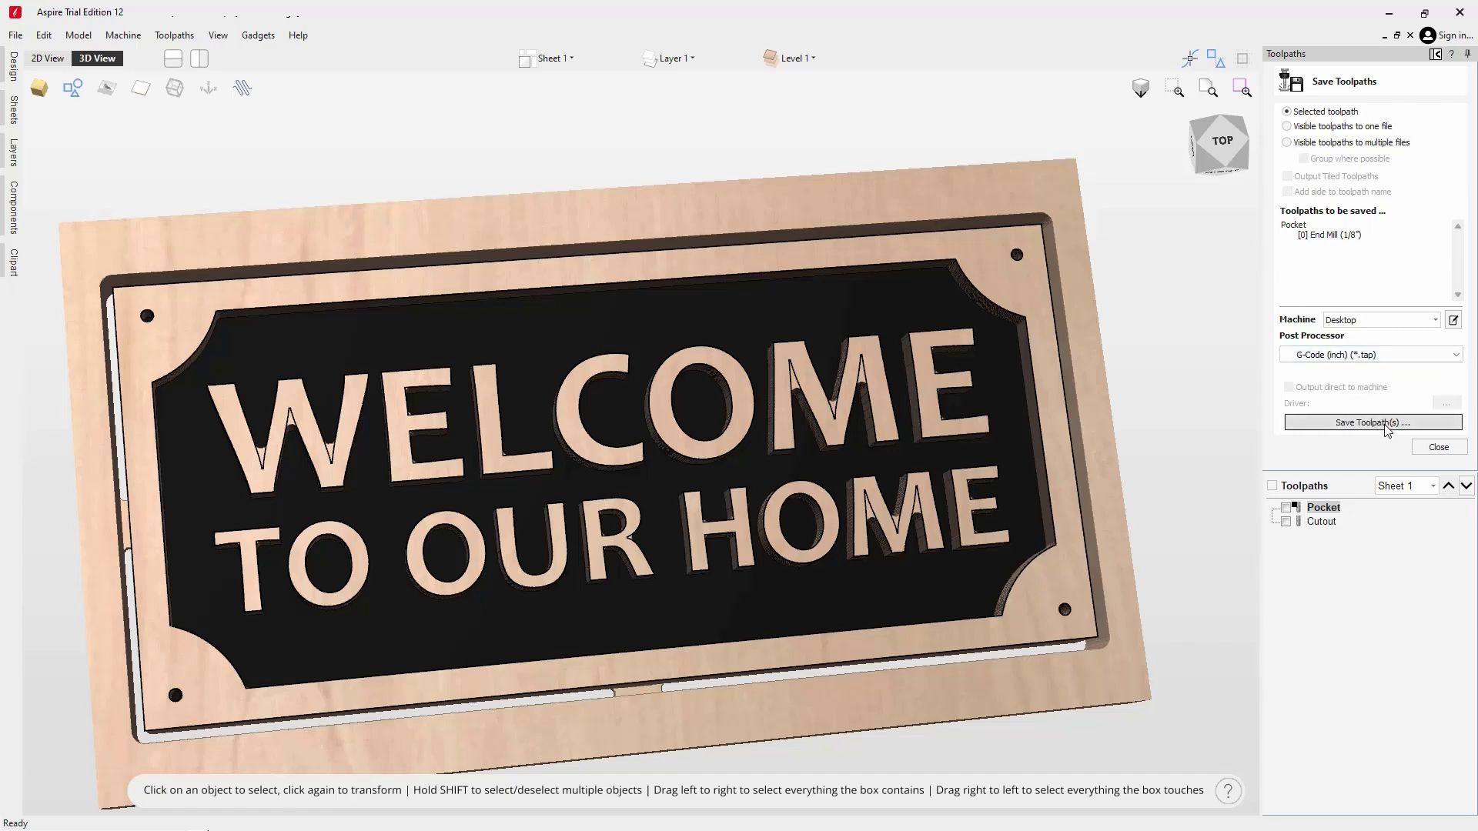
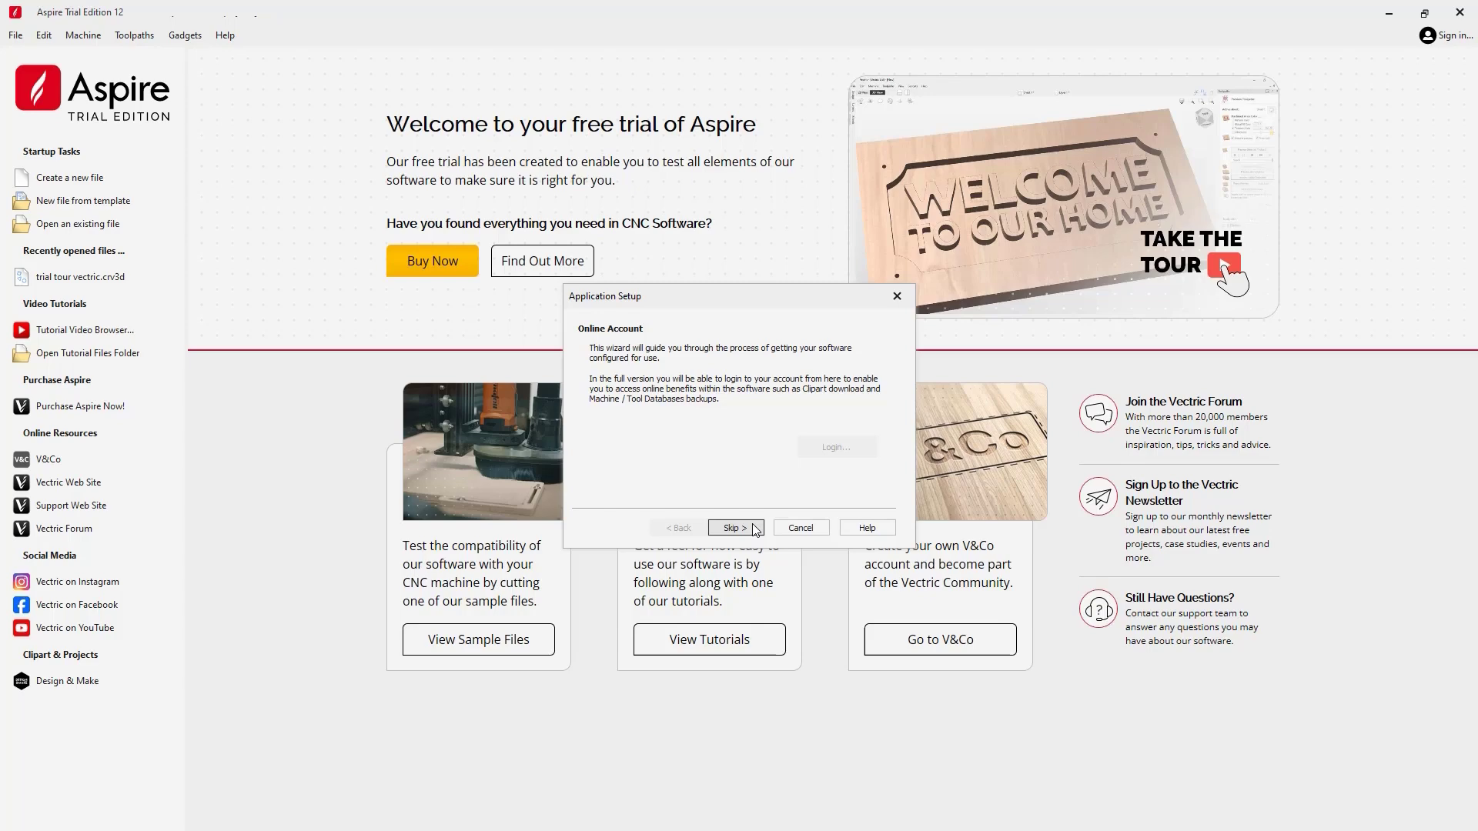
Step: Skip the online account page of the application setup and choose Generic as manufacturer in the online machine search
{"action": "left_click", "coordinate": [753, 528]}
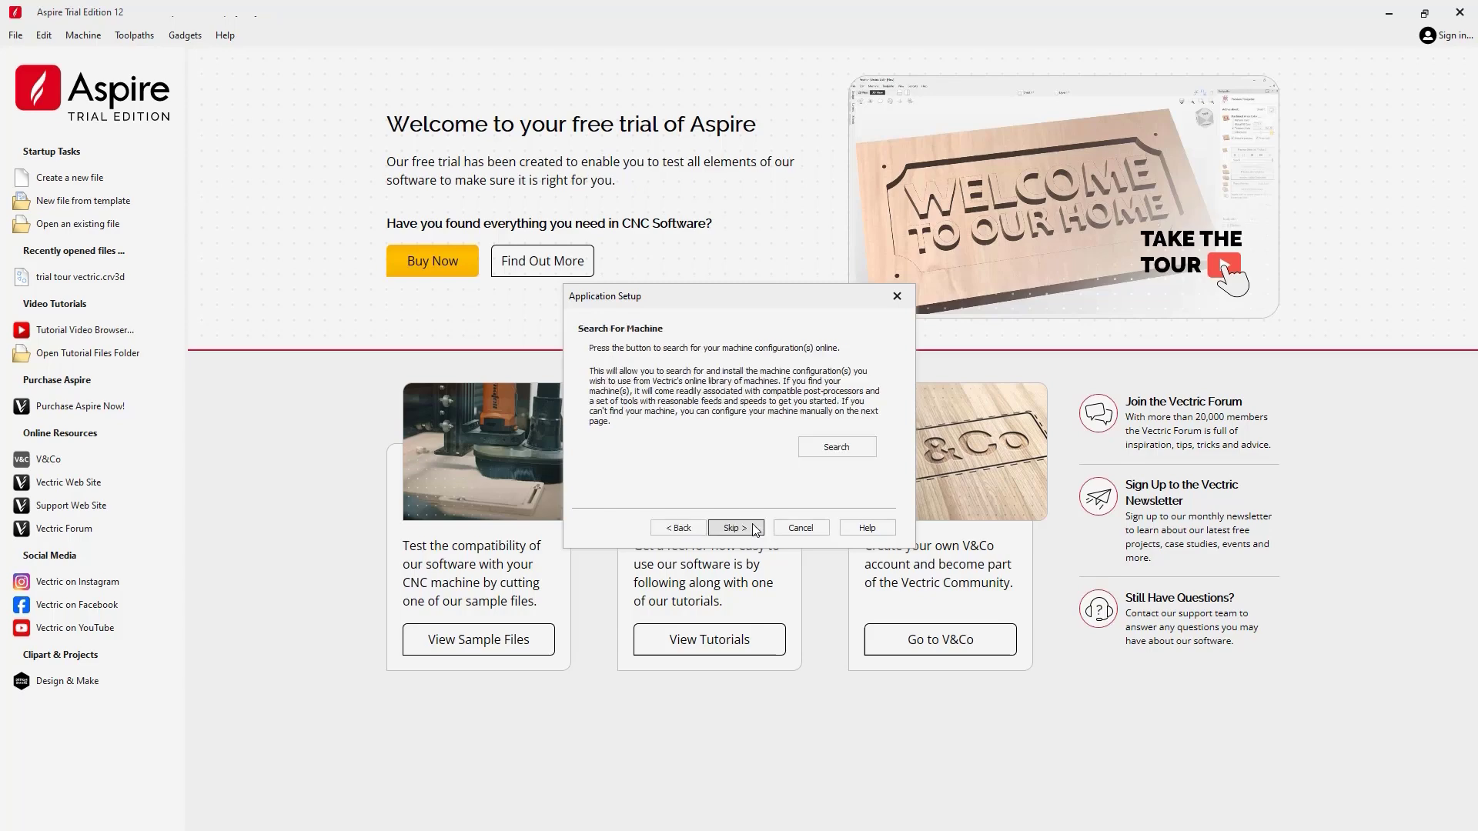
{"action": "left_click", "coordinate": [856, 446]}
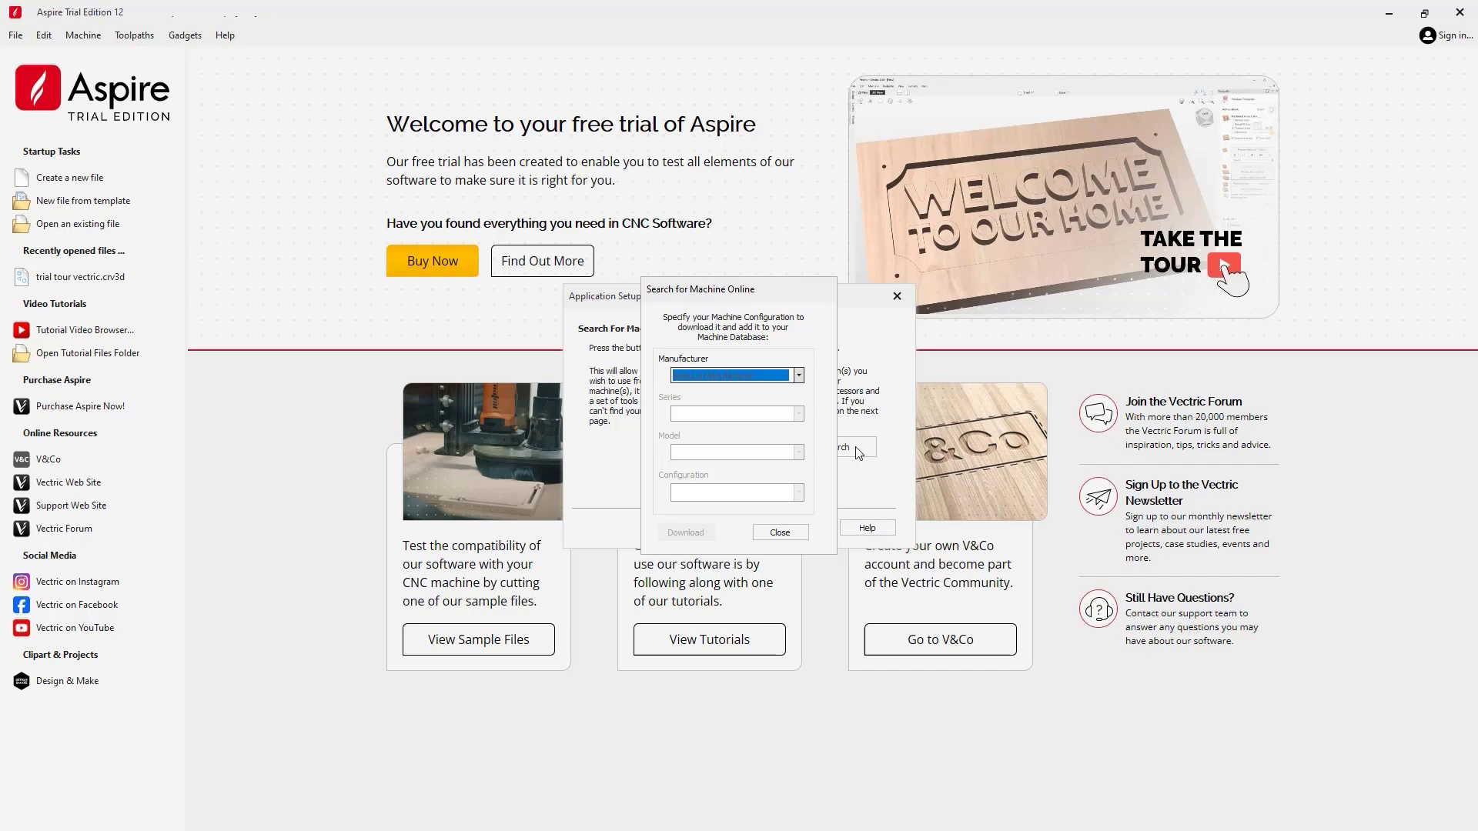
{"action": "left_click", "coordinate": [799, 376]}
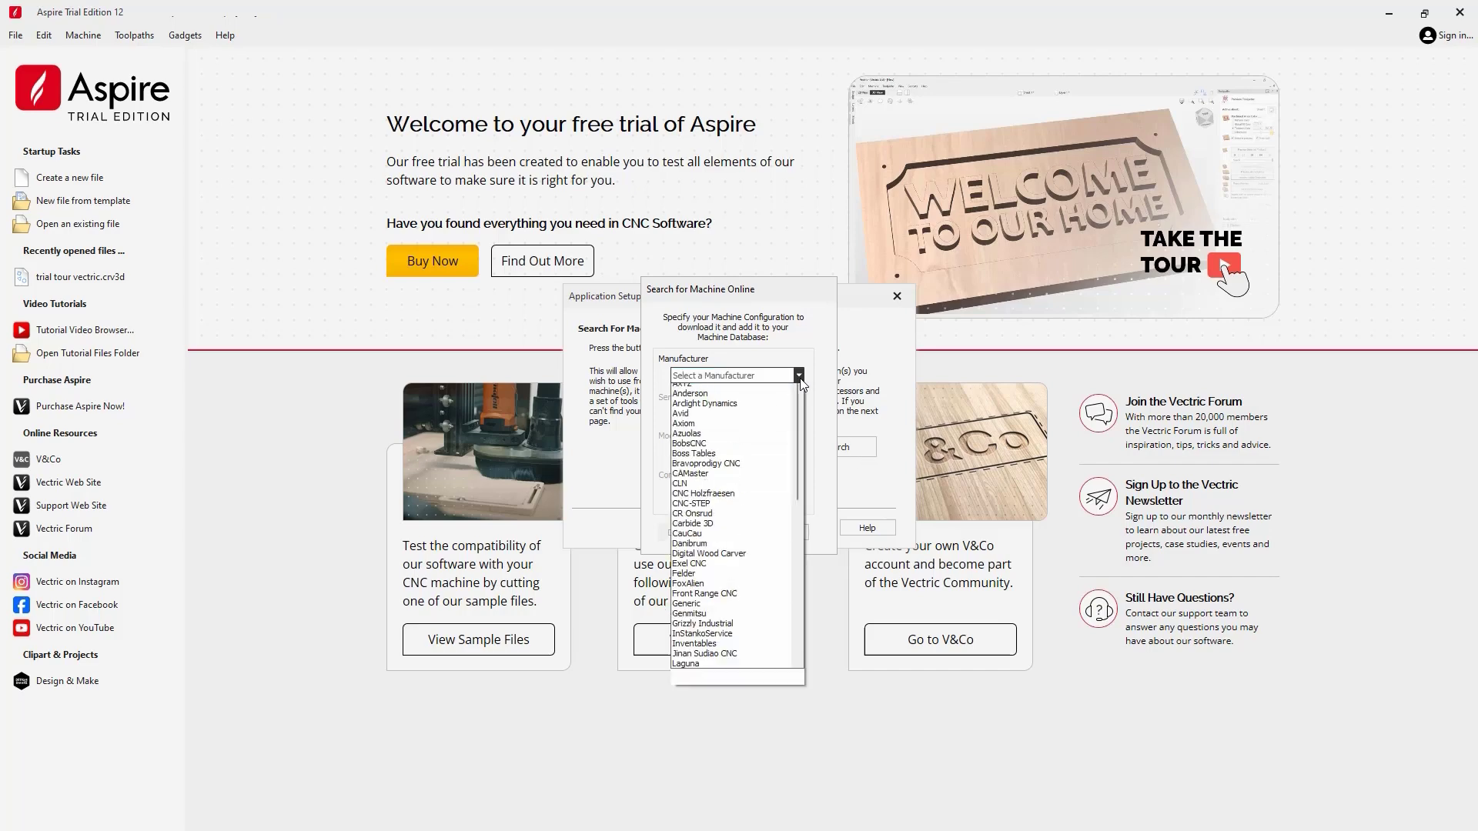
{"action": "left_click_drag", "start_coordinate": [796, 409], "coordinate": [796, 446]}
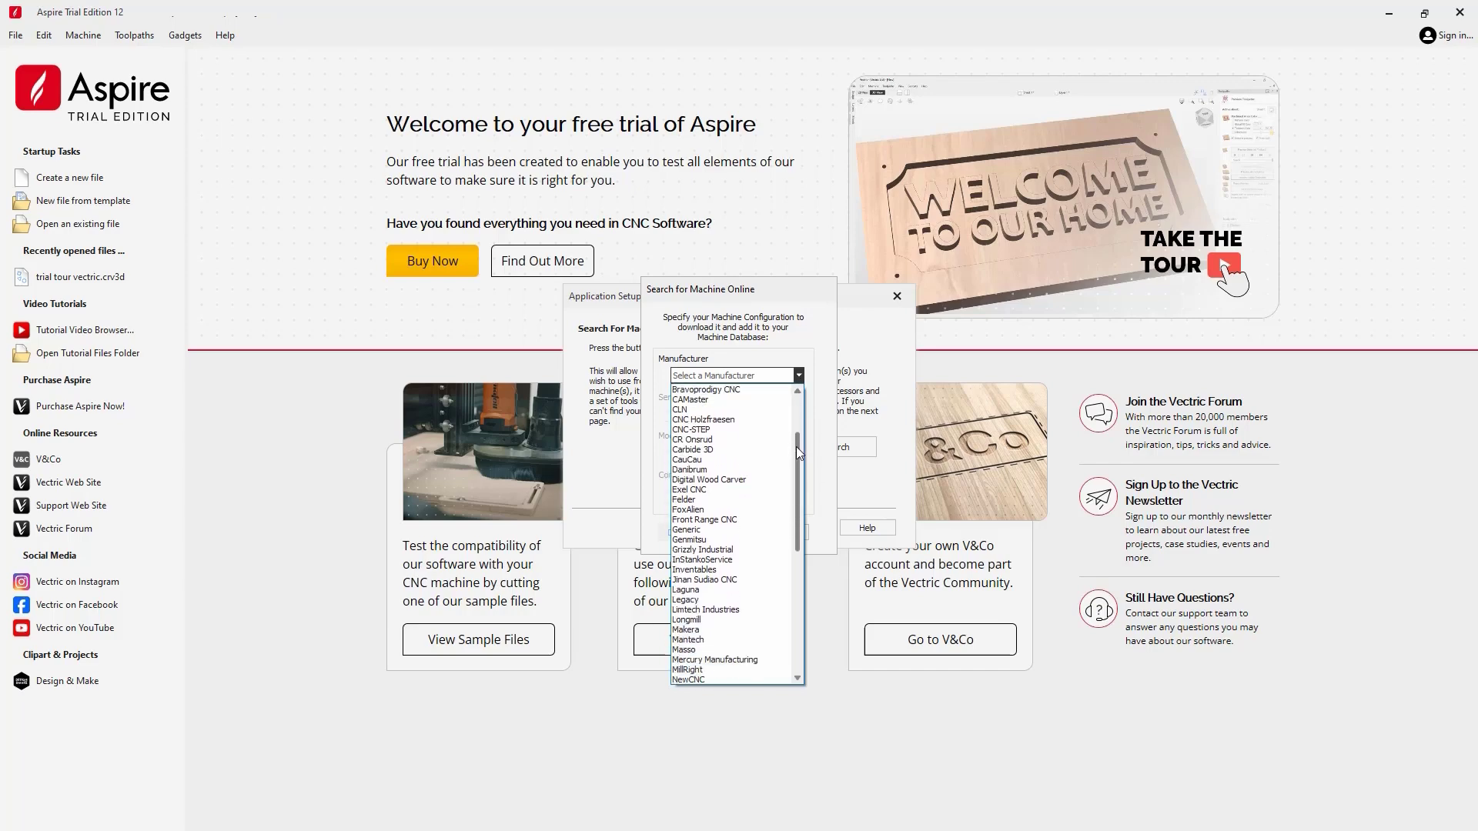
{"action": "left_click", "coordinate": [744, 530]}
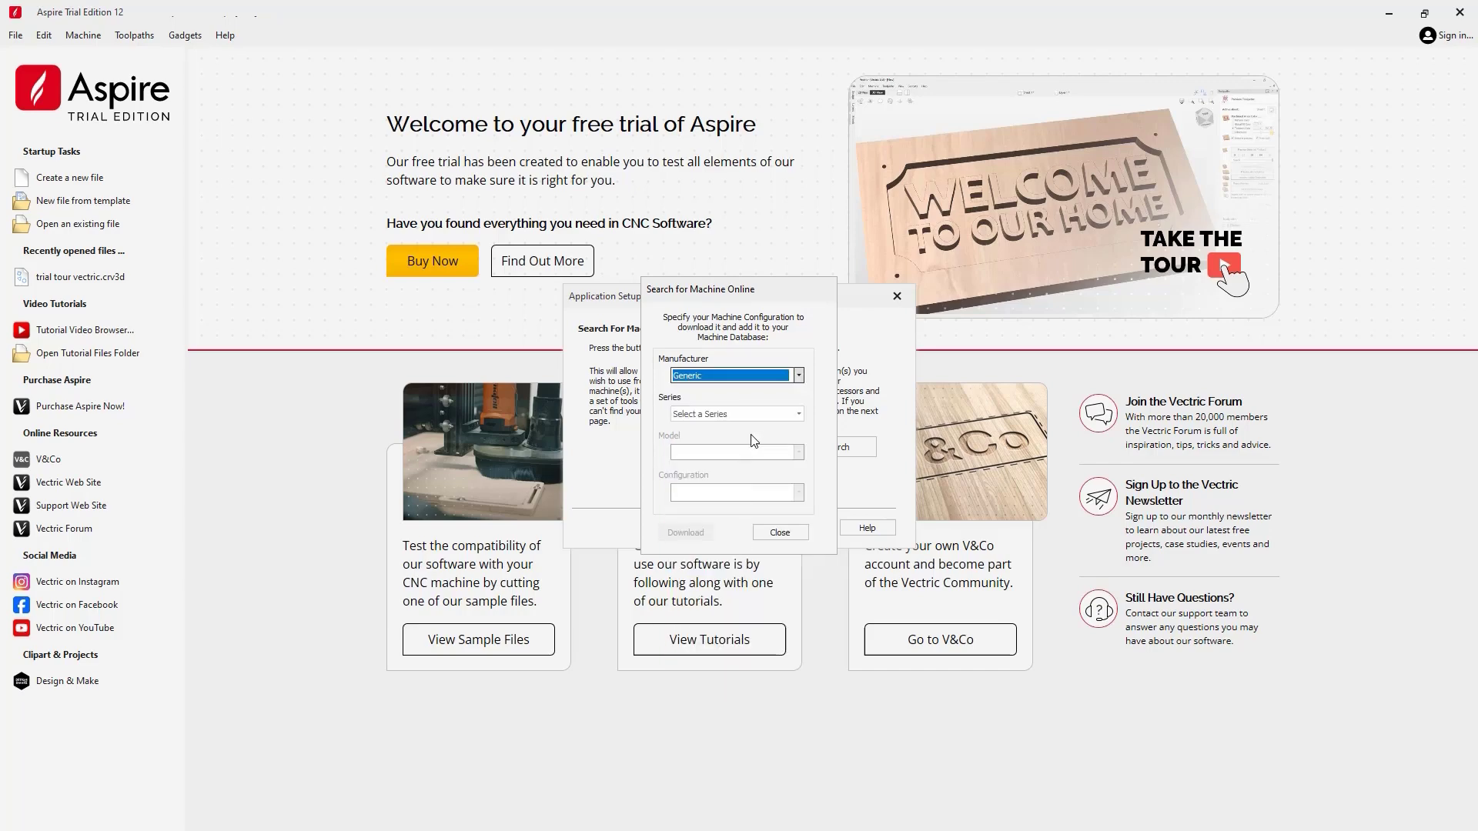
Step: Specify the Desktop series, the 12x24 model and the Default configuration for the Generic machine
{"action": "left_click", "coordinate": [799, 416]}
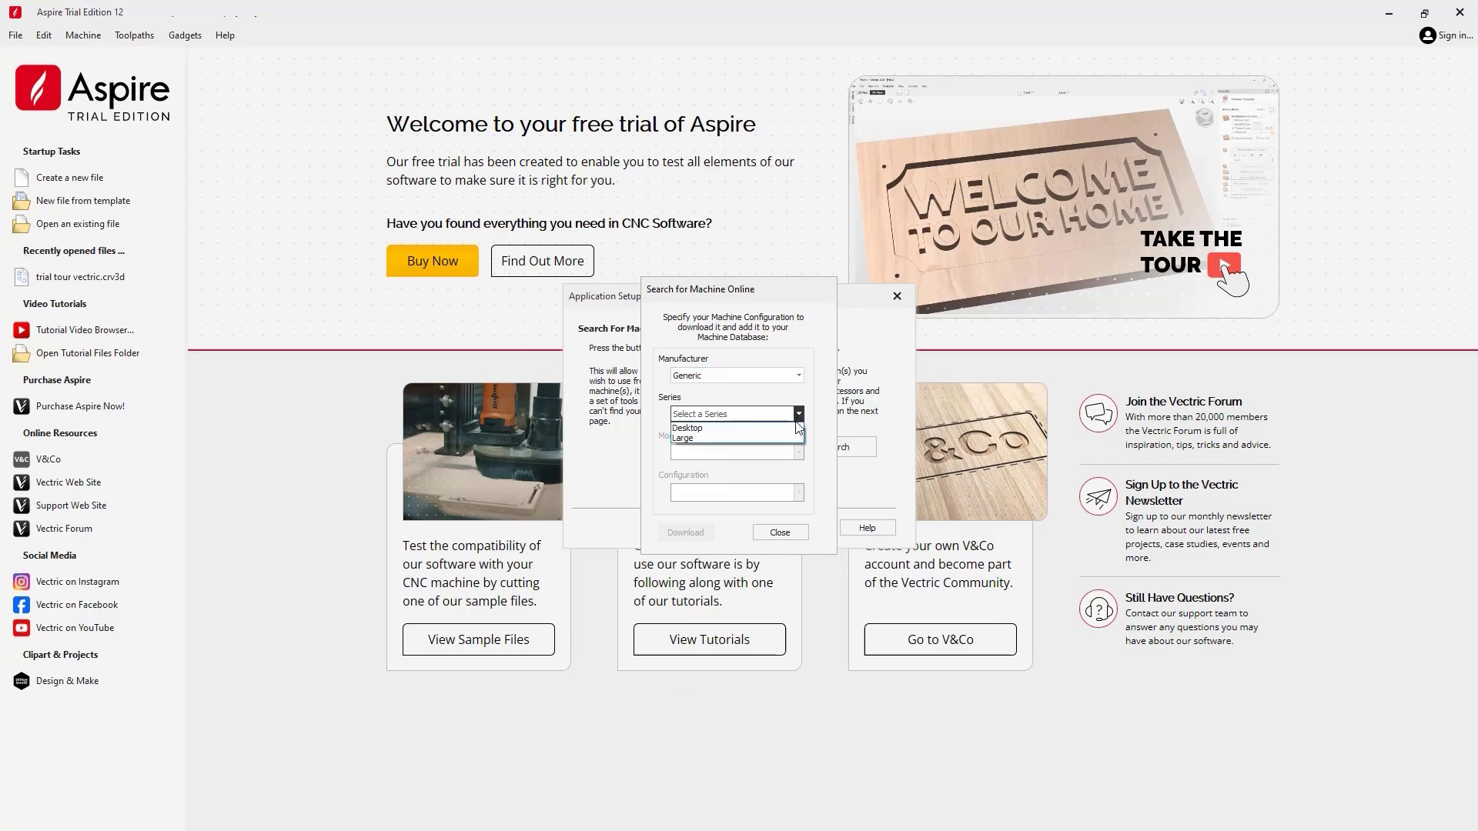
{"action": "left_click", "coordinate": [783, 429]}
{"action": "left_click", "coordinate": [785, 452]}
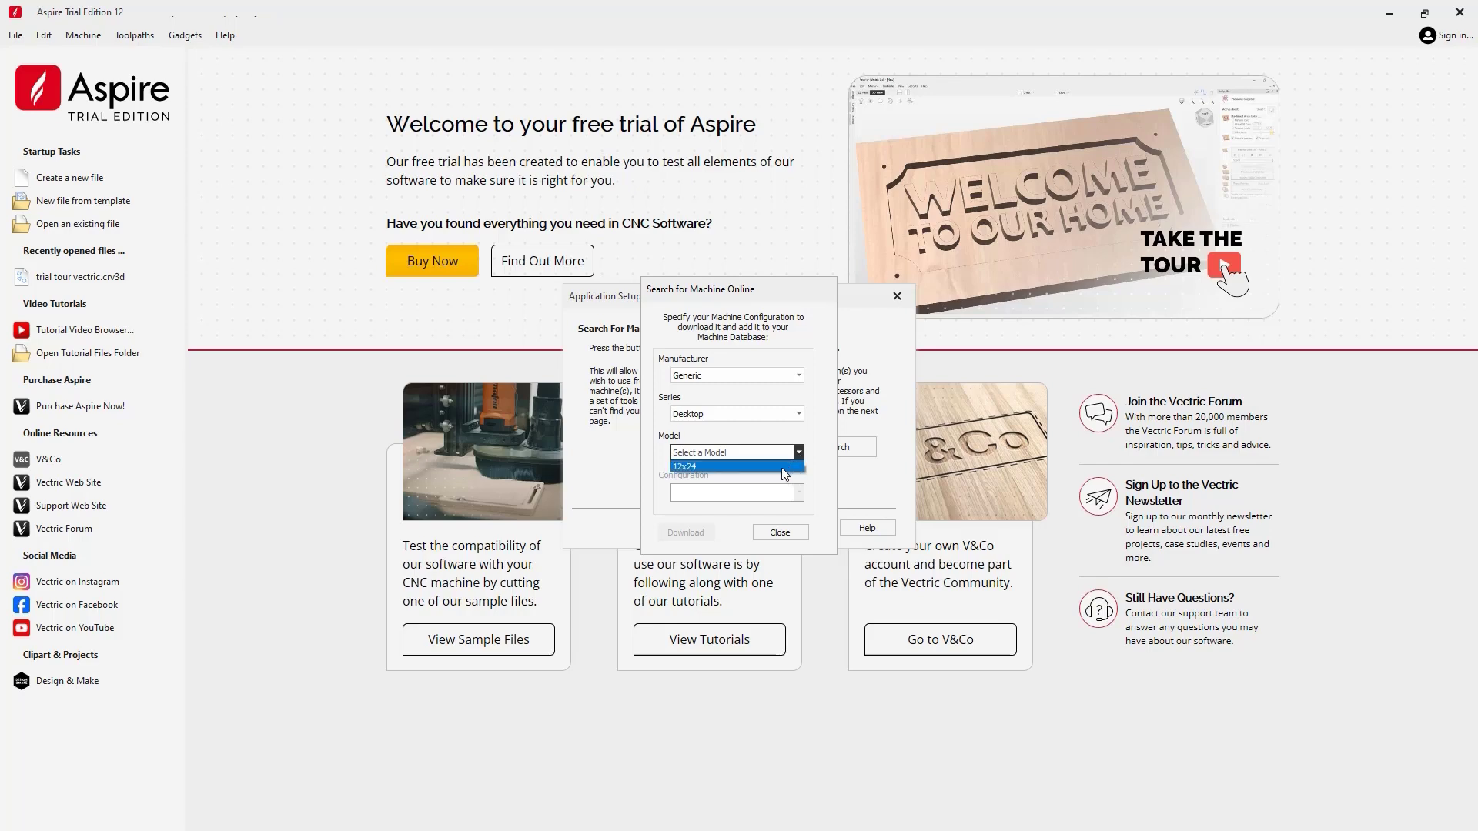
{"action": "left_click", "coordinate": [783, 467]}
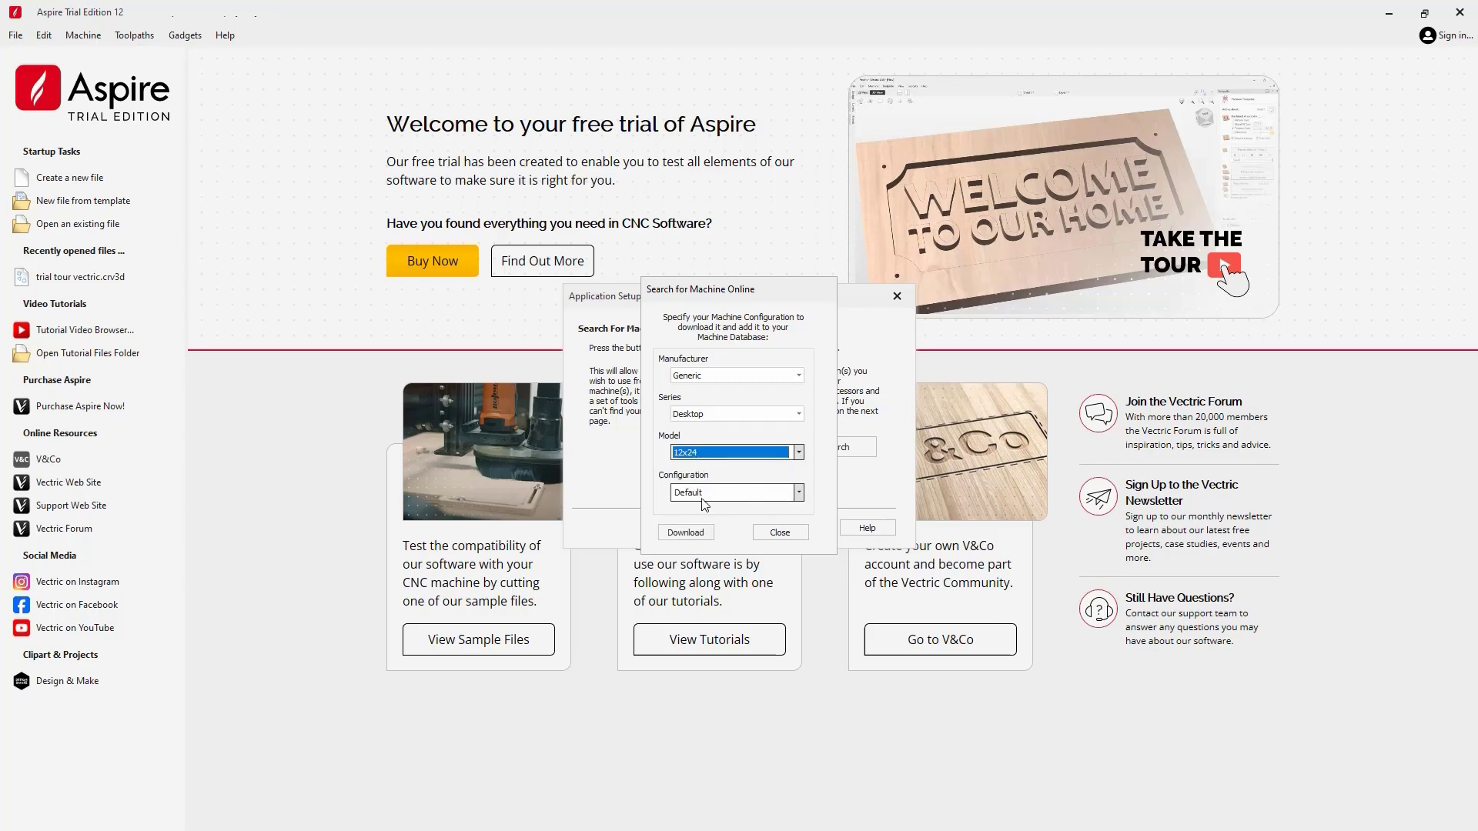
{"action": "left_click", "coordinate": [798, 494]}
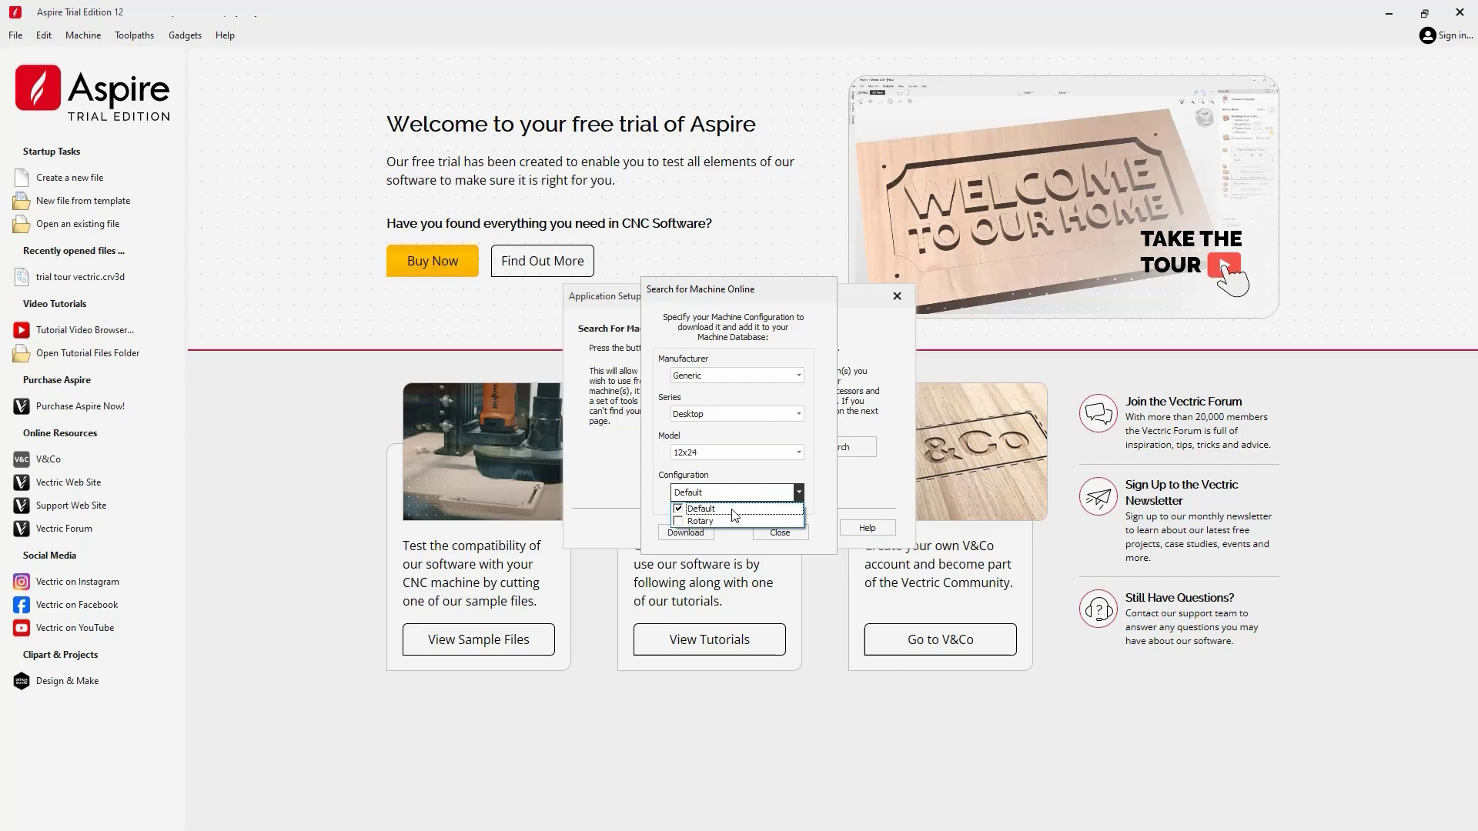
{"action": "left_click", "coordinate": [732, 510]}
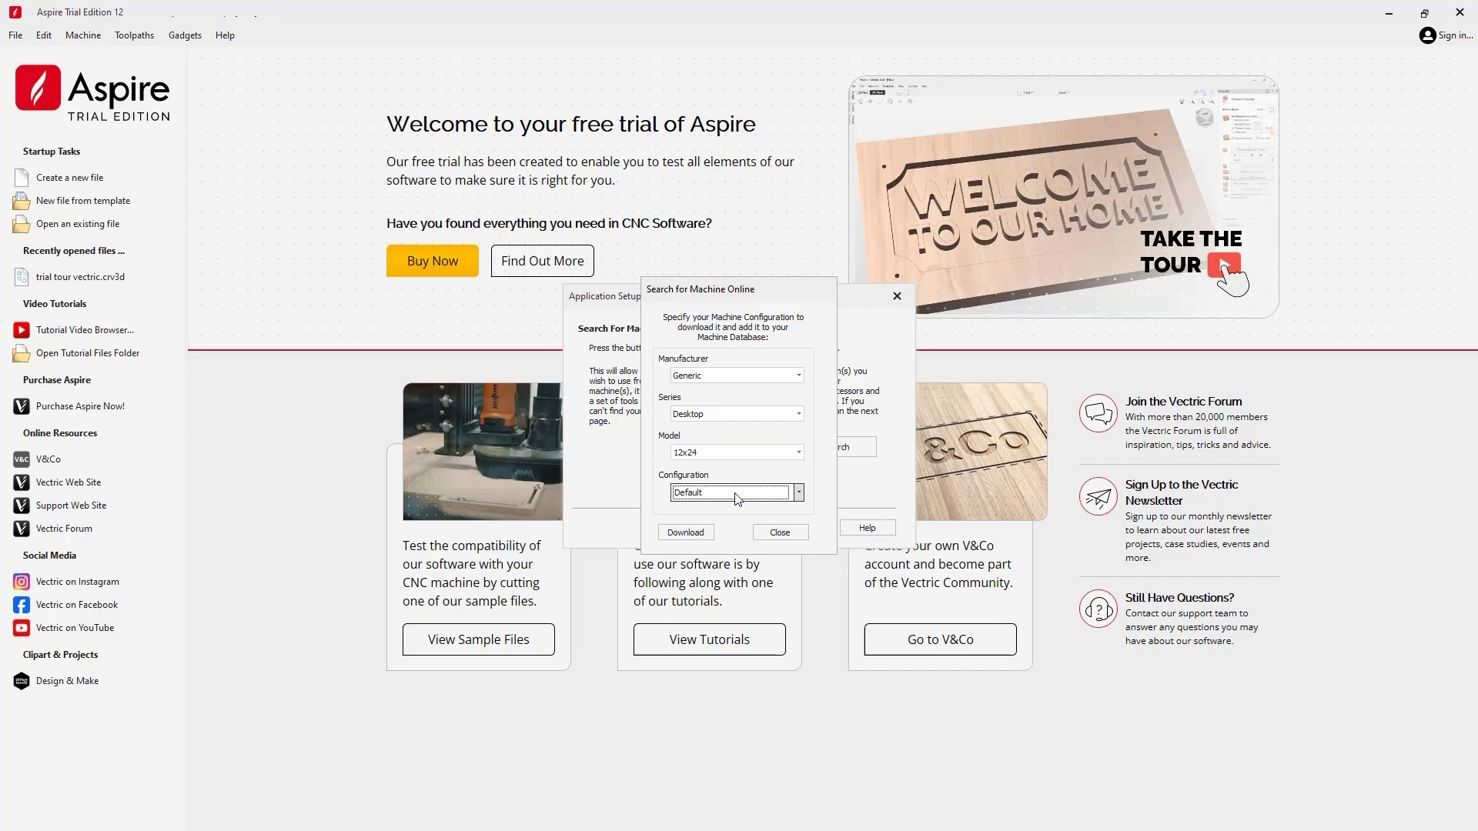
Step: Download and install the machine configuration for Desktop 12x24
{"action": "left_click", "coordinate": [688, 536]}
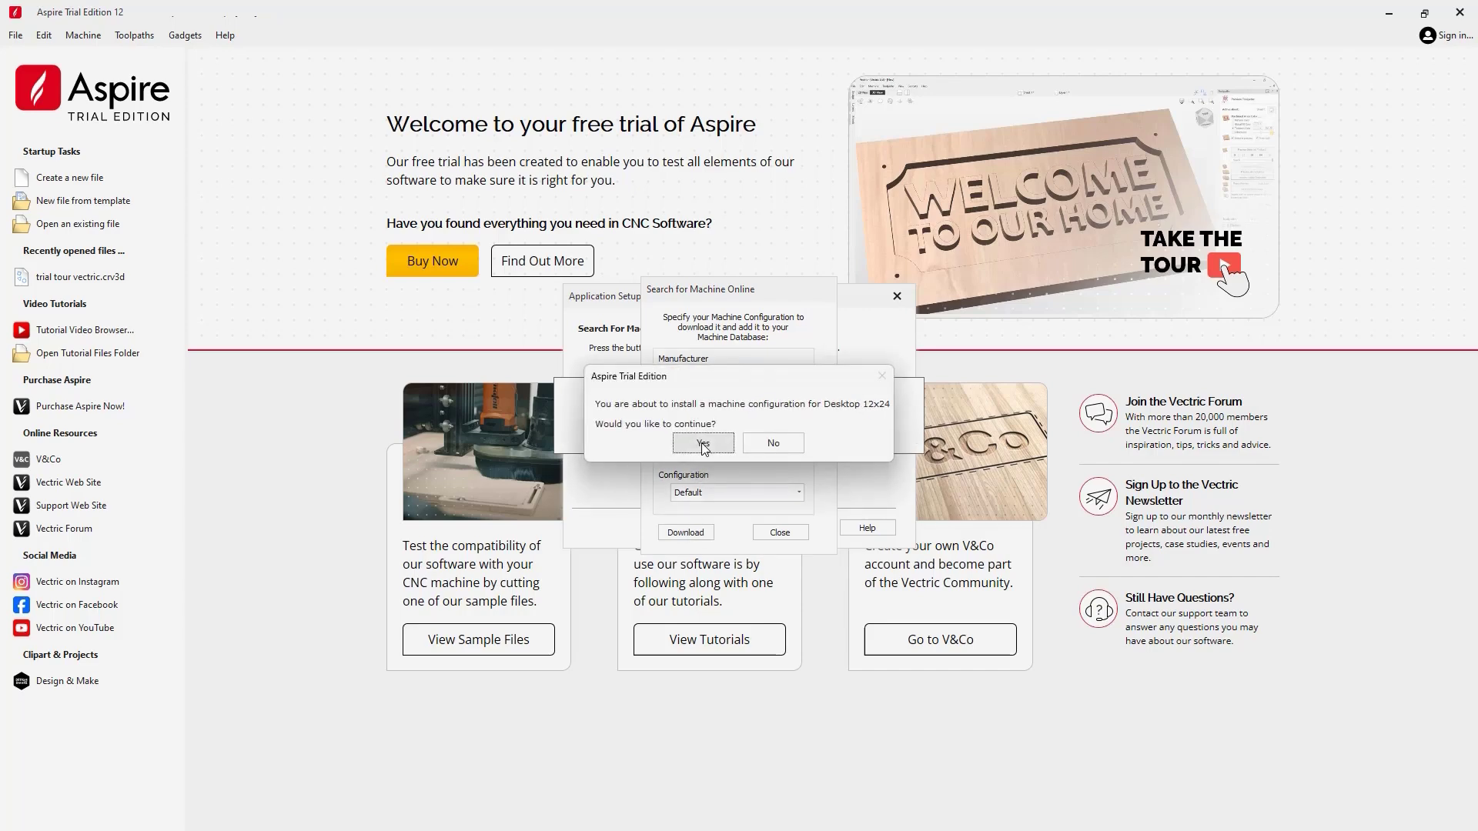
{"action": "left_click", "coordinate": [703, 444]}
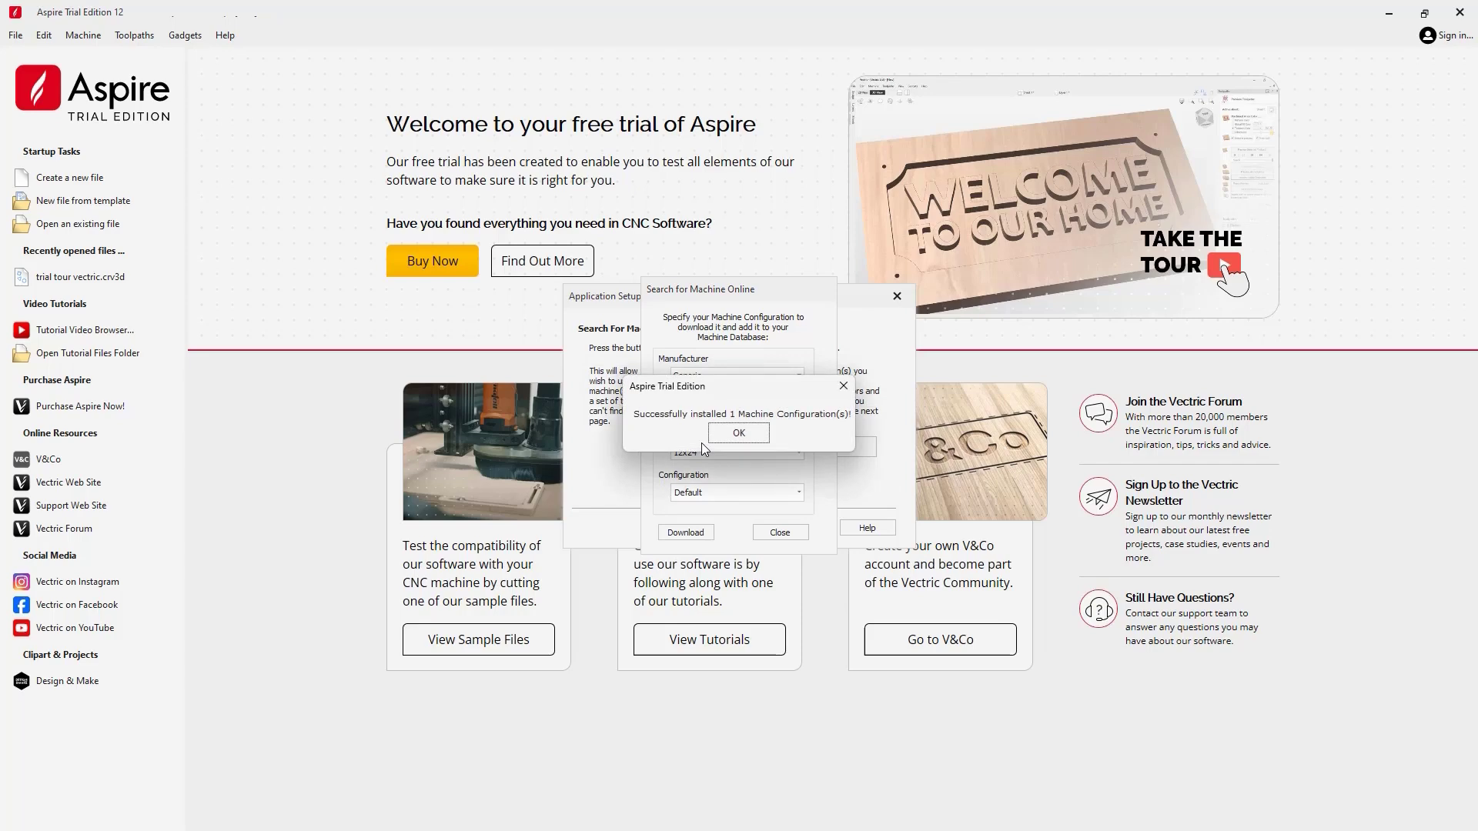
{"action": "left_click", "coordinate": [741, 433]}
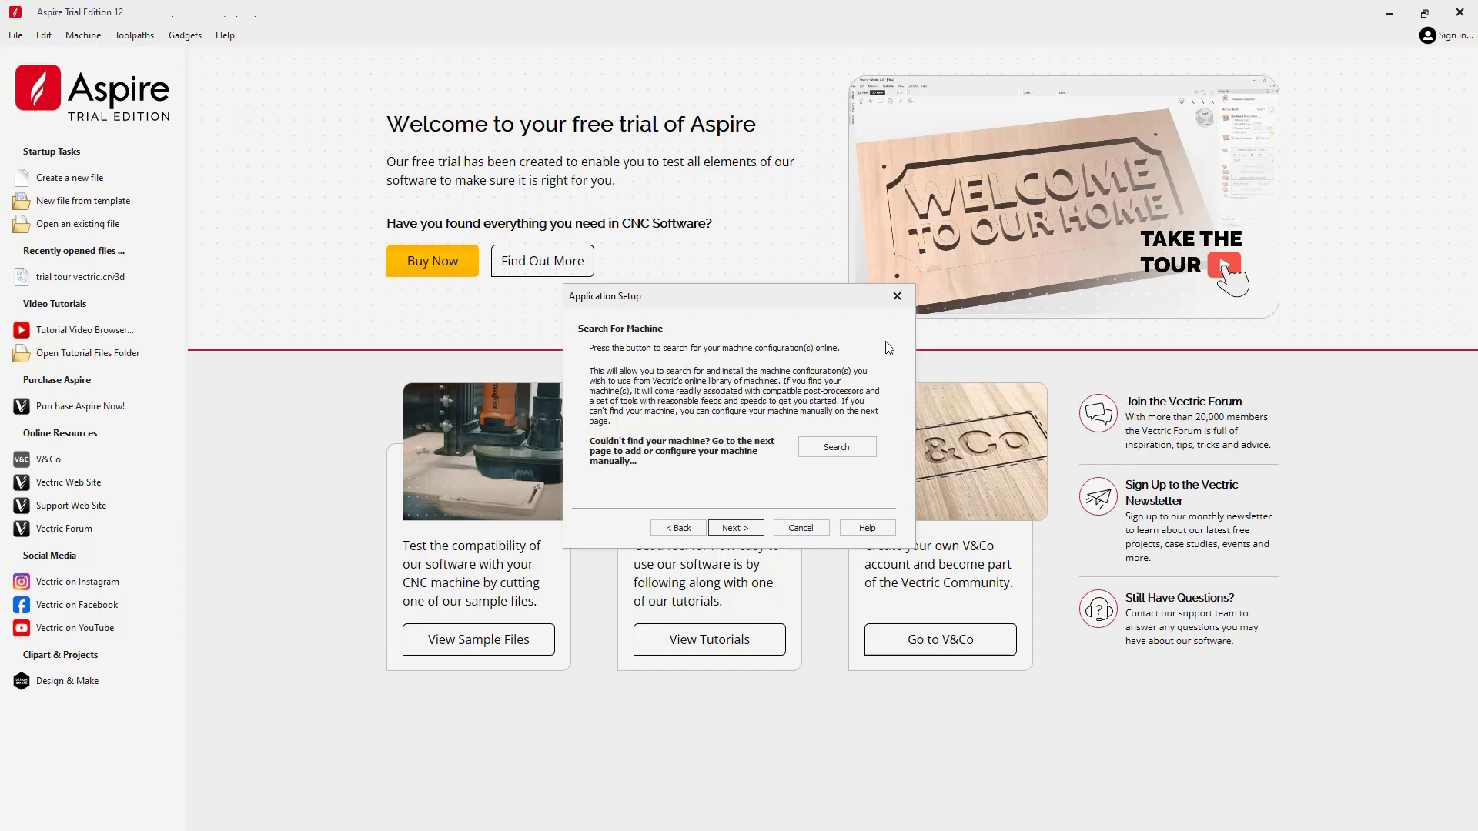
Step: Skip the online machine search, add a new machine manually and name it Shop Machine
{"action": "left_click", "coordinate": [731, 528]}
{"action": "left_click", "coordinate": [863, 446]}
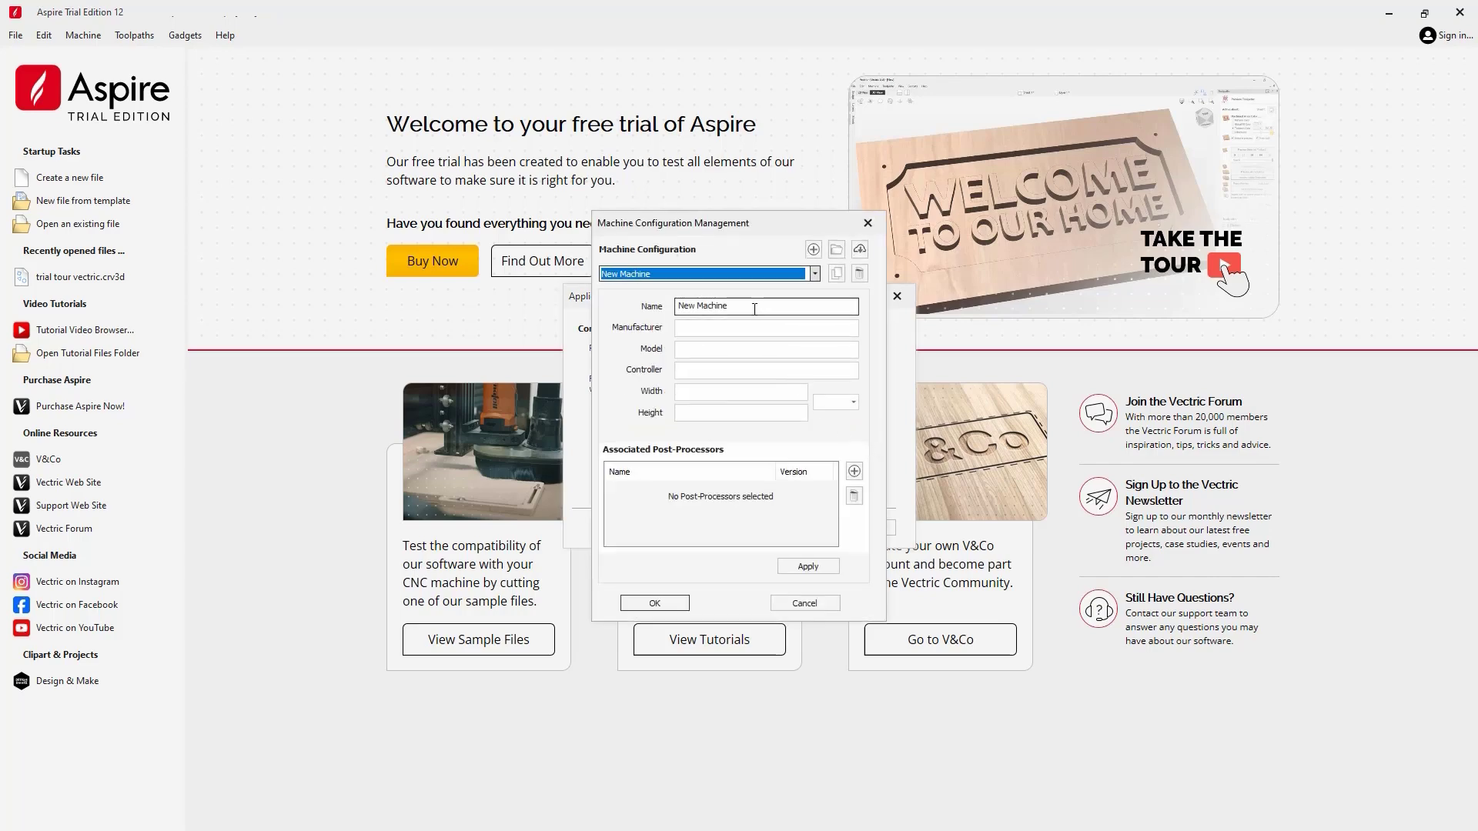
{"action": "left_click_drag", "start_coordinate": [727, 305], "coordinate": [647, 304]}
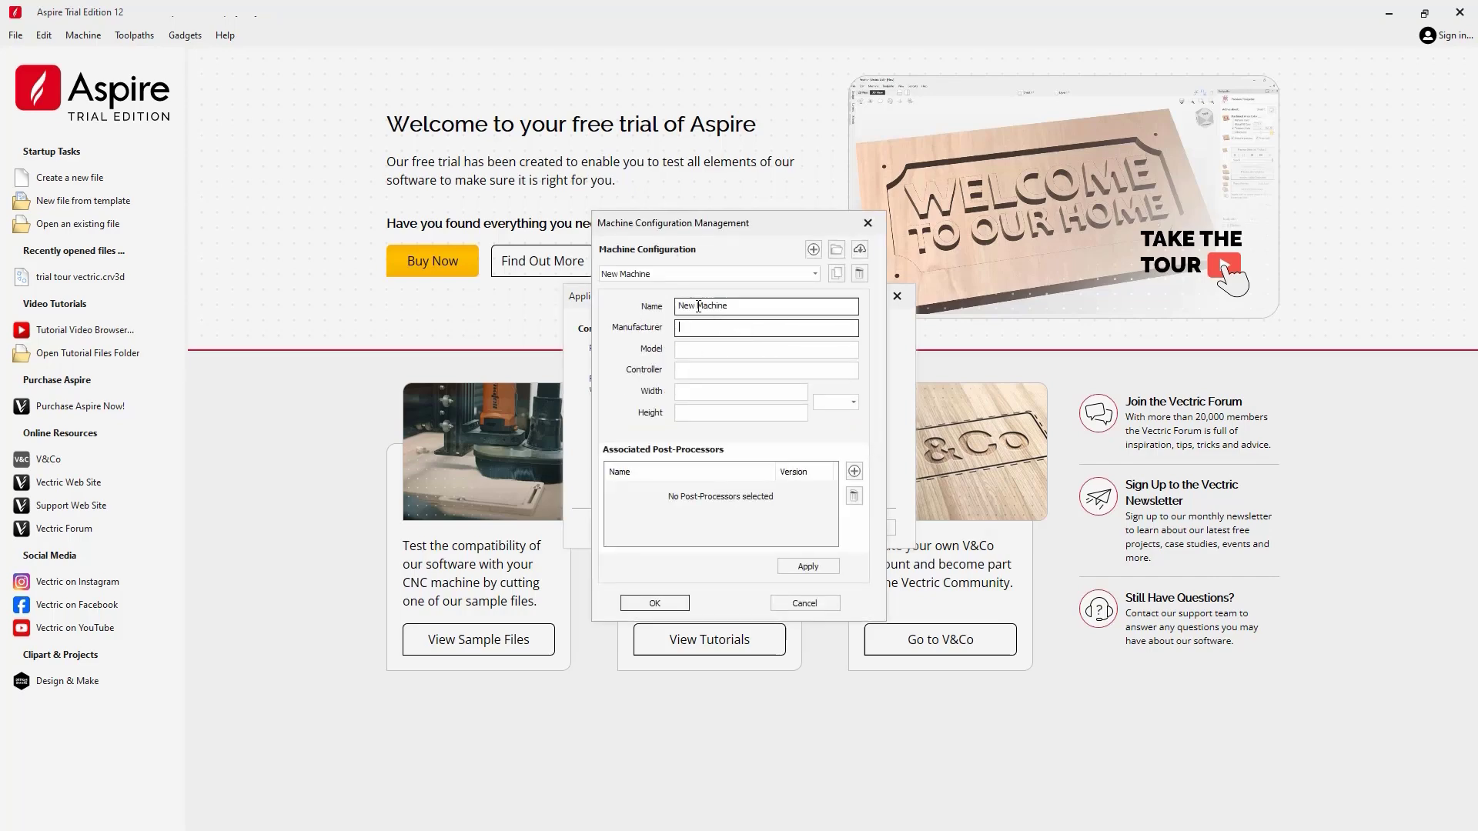
{"action": "left_click_drag", "start_coordinate": [696, 306], "coordinate": [676, 304]}
{"action": "type", "text": "Shop"}
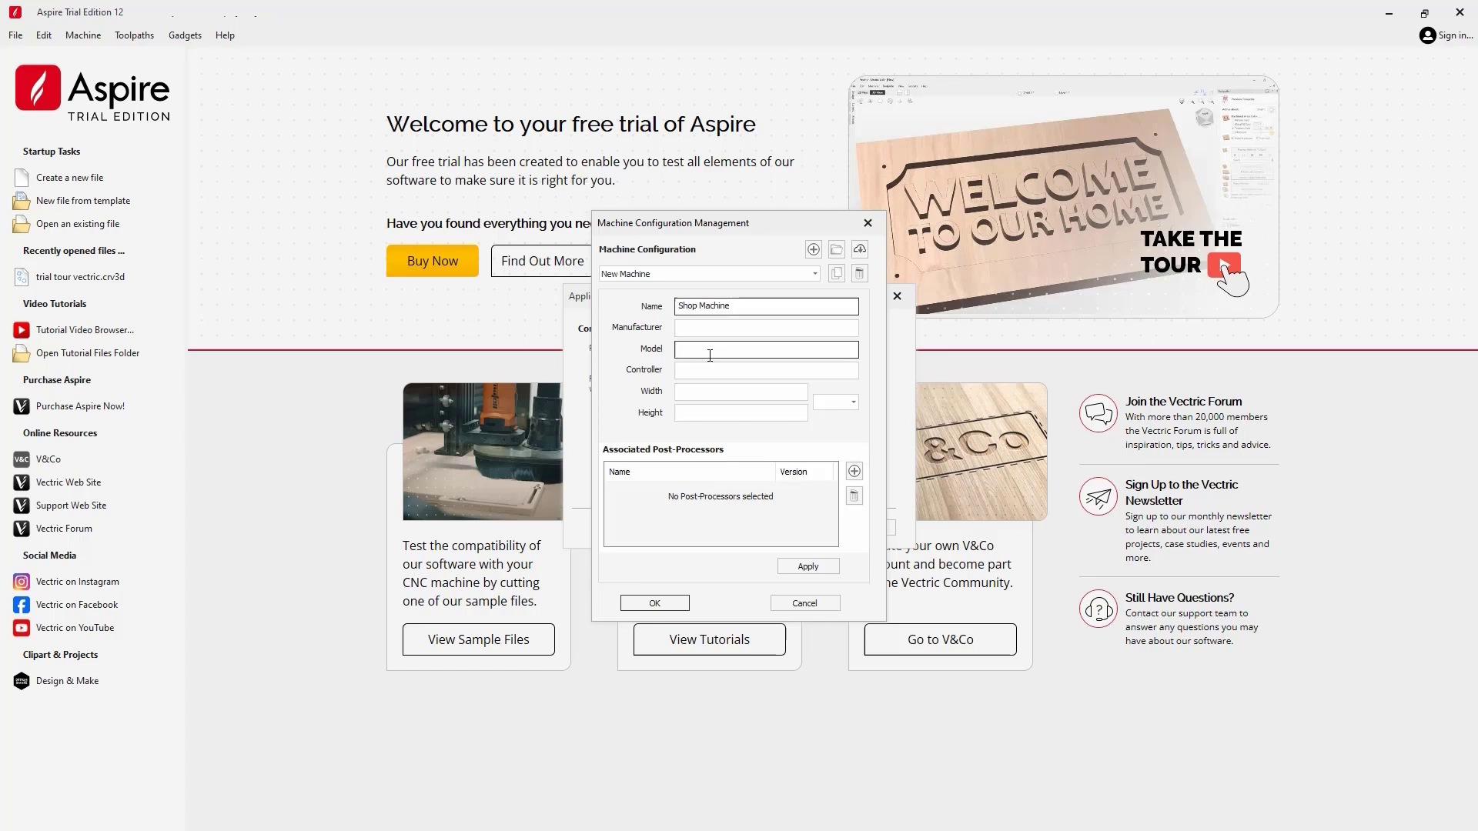
Step: Set the machine's manufacturer to Custom, its model to 12 and its controller to G-Code
{"action": "left_click", "coordinate": [717, 330]}
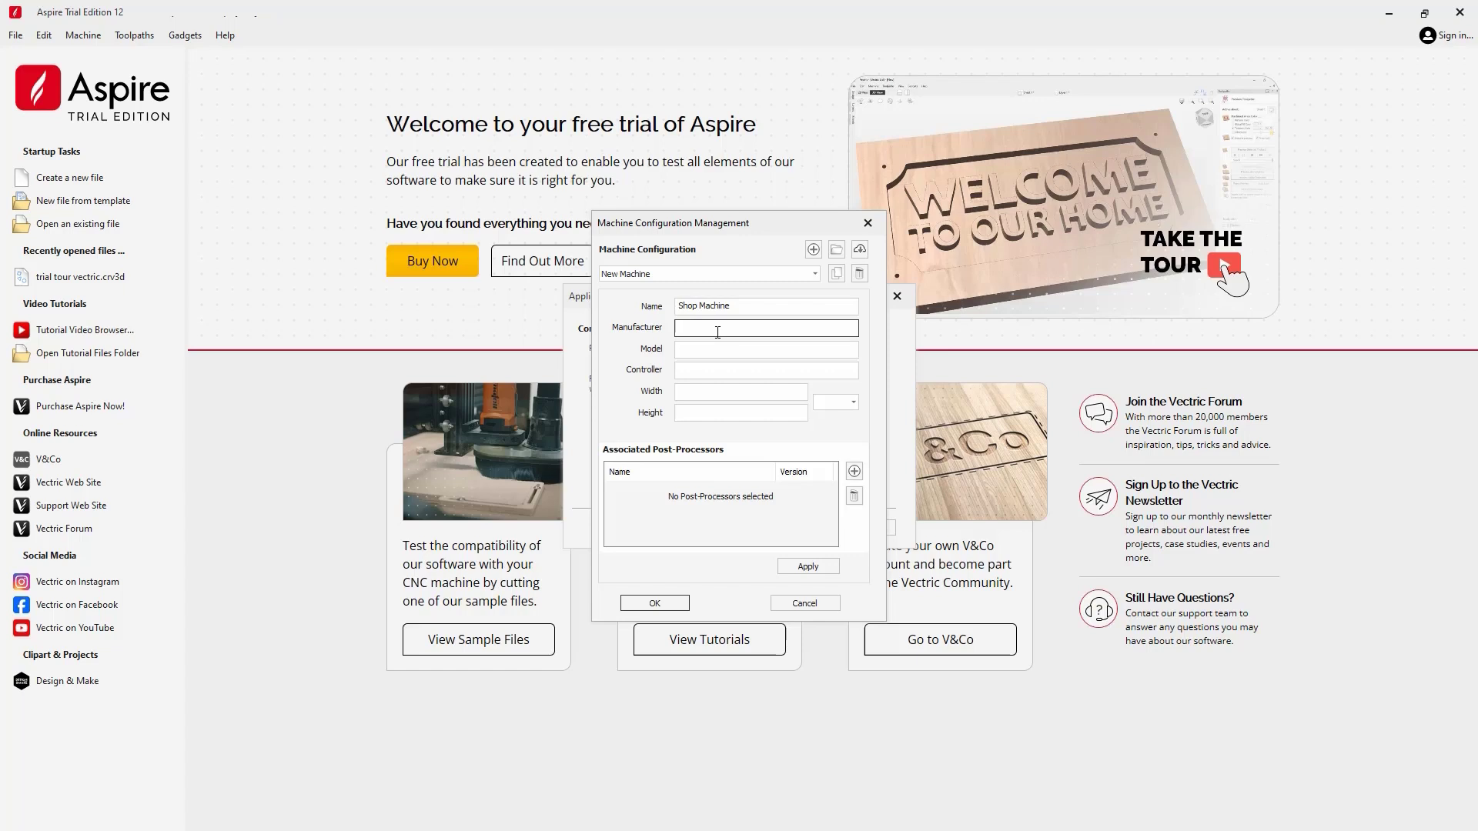
{"action": "type", "text": "Custom"}
{"action": "left_click", "coordinate": [711, 348]}
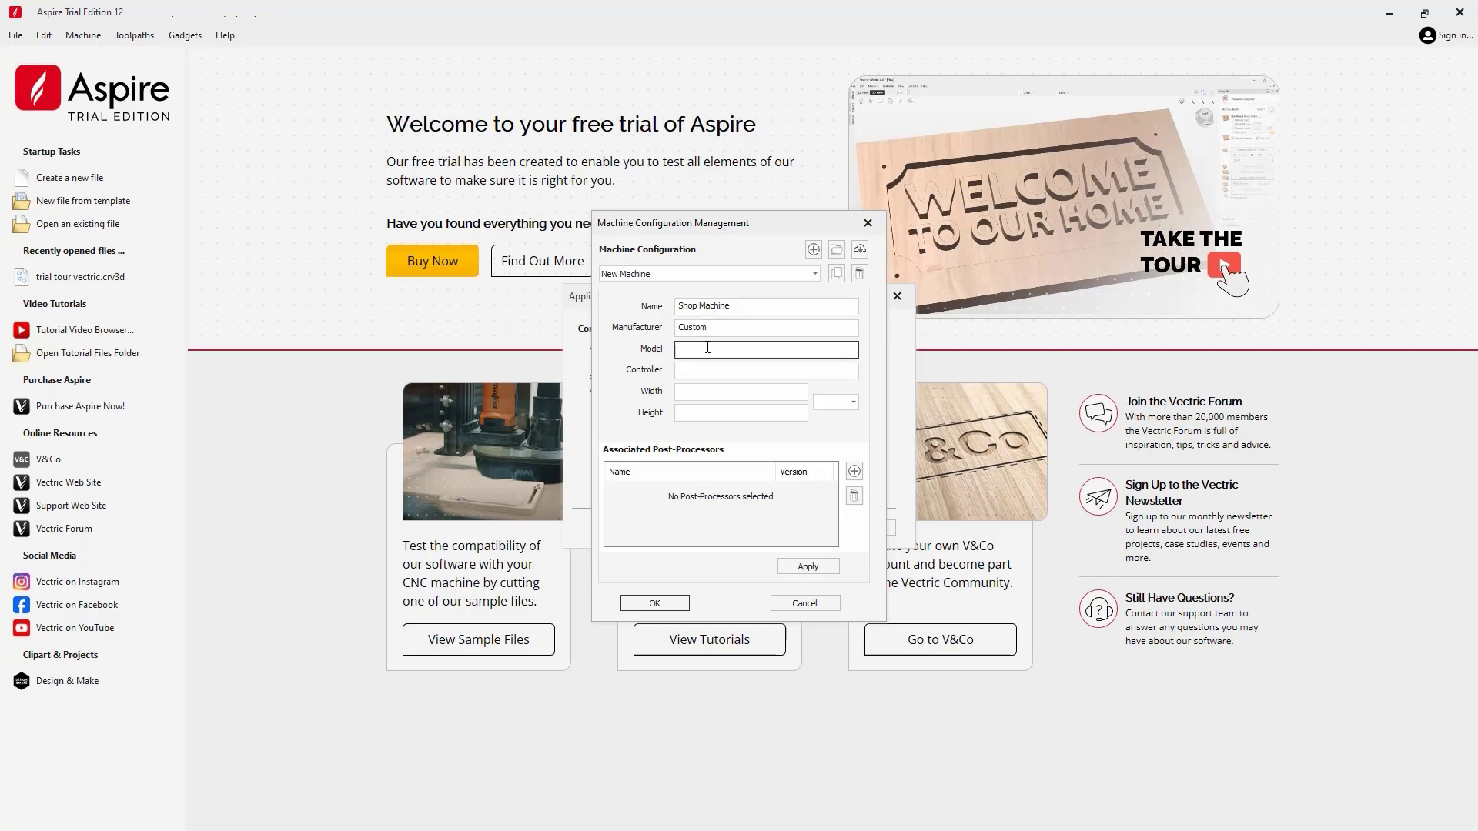
{"action": "type", "text": "12"}
{"action": "left_click", "coordinate": [701, 371]}
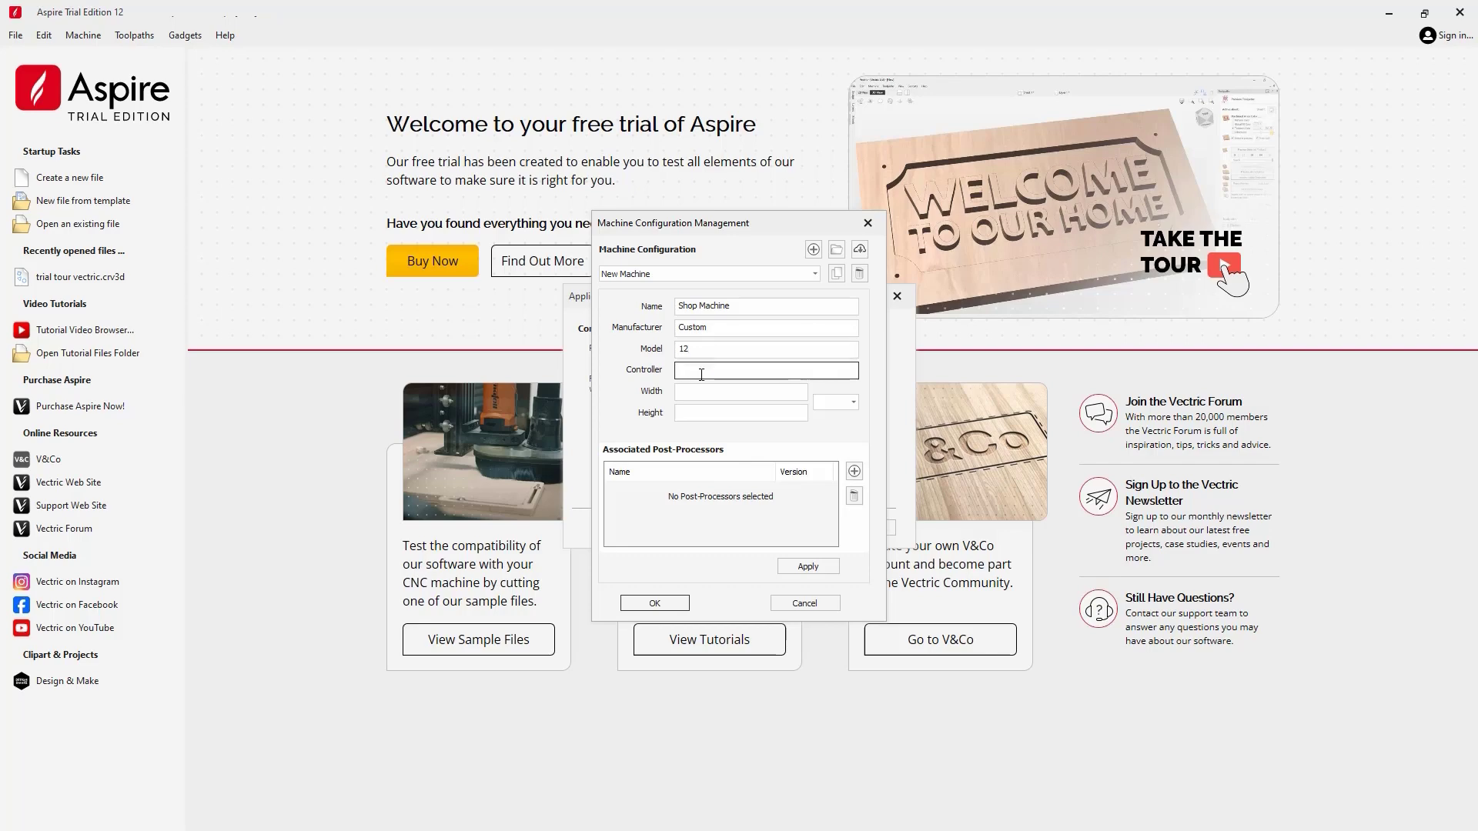
{"action": "type", "text": "G-Code"}
Step: Set the machine's width and height to 24 each, with inches as the unit
{"action": "left_click", "coordinate": [691, 388]}
{"action": "left_click", "coordinate": [691, 391]}
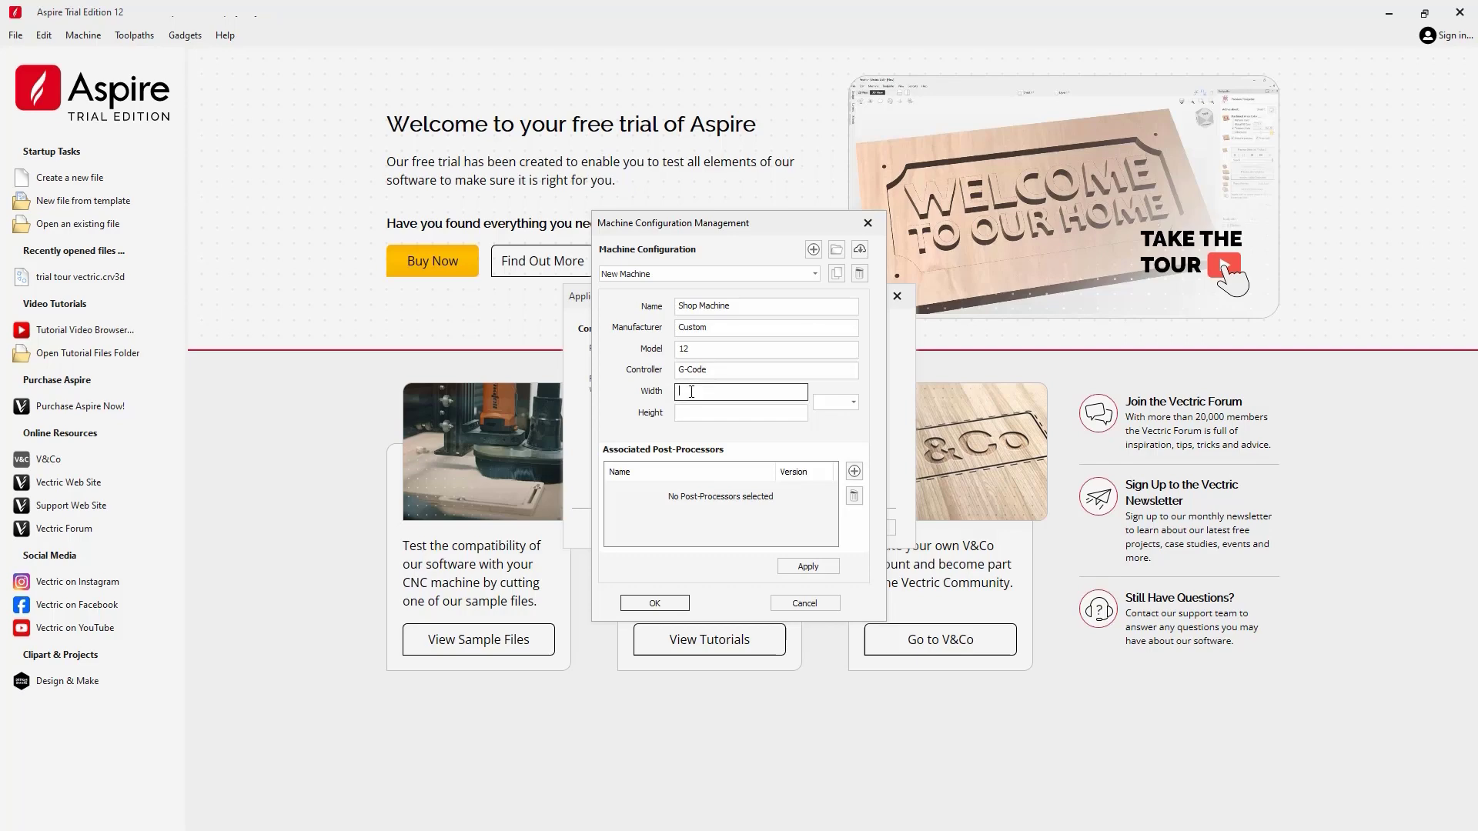
{"action": "type", "text": "24"}
{"action": "key", "text": "Tab"}
{"action": "type", "text": "24"}
{"action": "left_click", "coordinate": [852, 402]}
{"action": "left_click", "coordinate": [839, 438]}
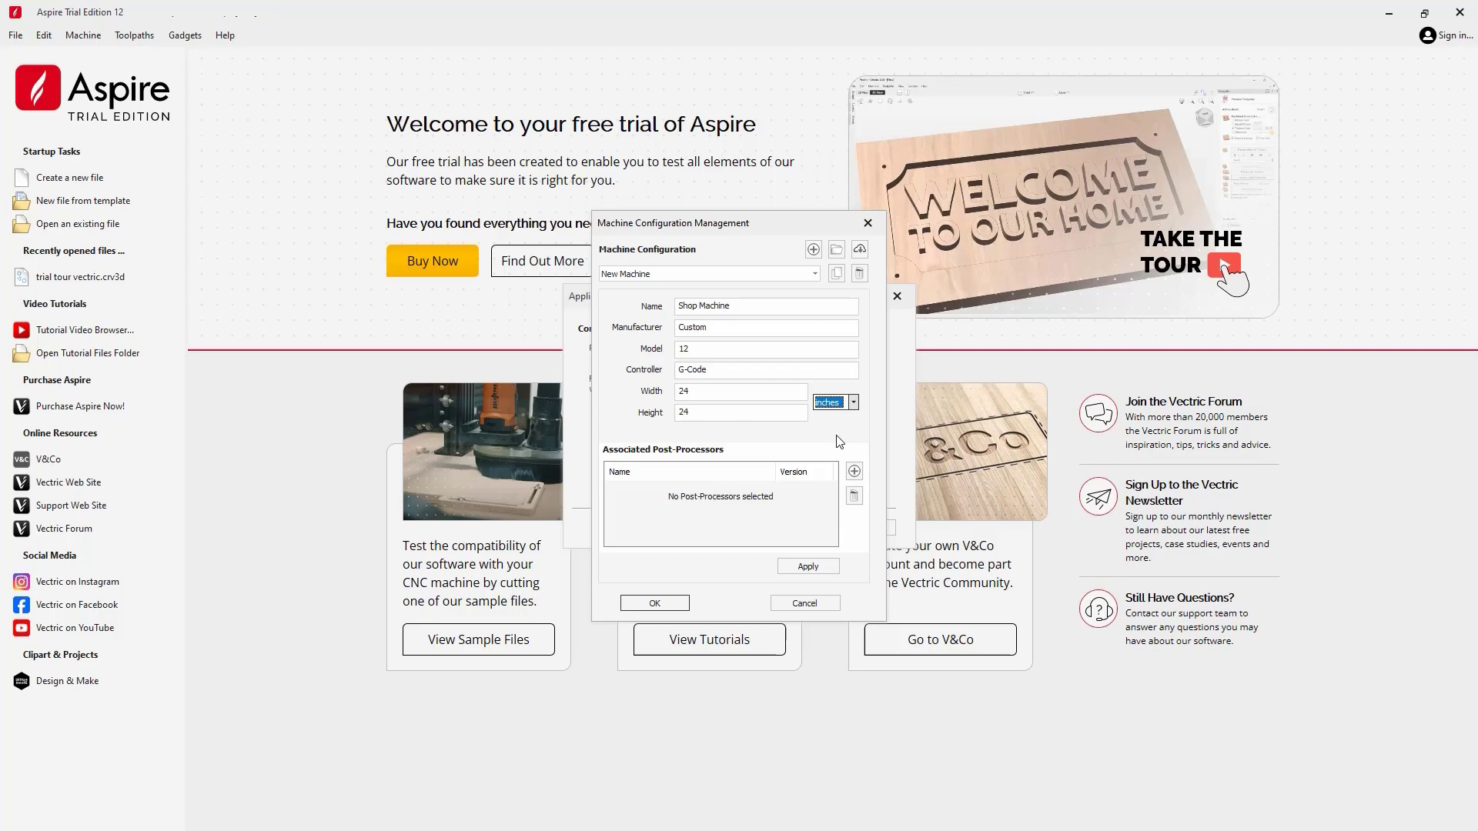
Step: Associate the G-Code (inch) (*.tap) and G-Code (mm) (*.tap) post-processors with the machine and save its configuration
{"action": "left_click", "coordinate": [854, 471]}
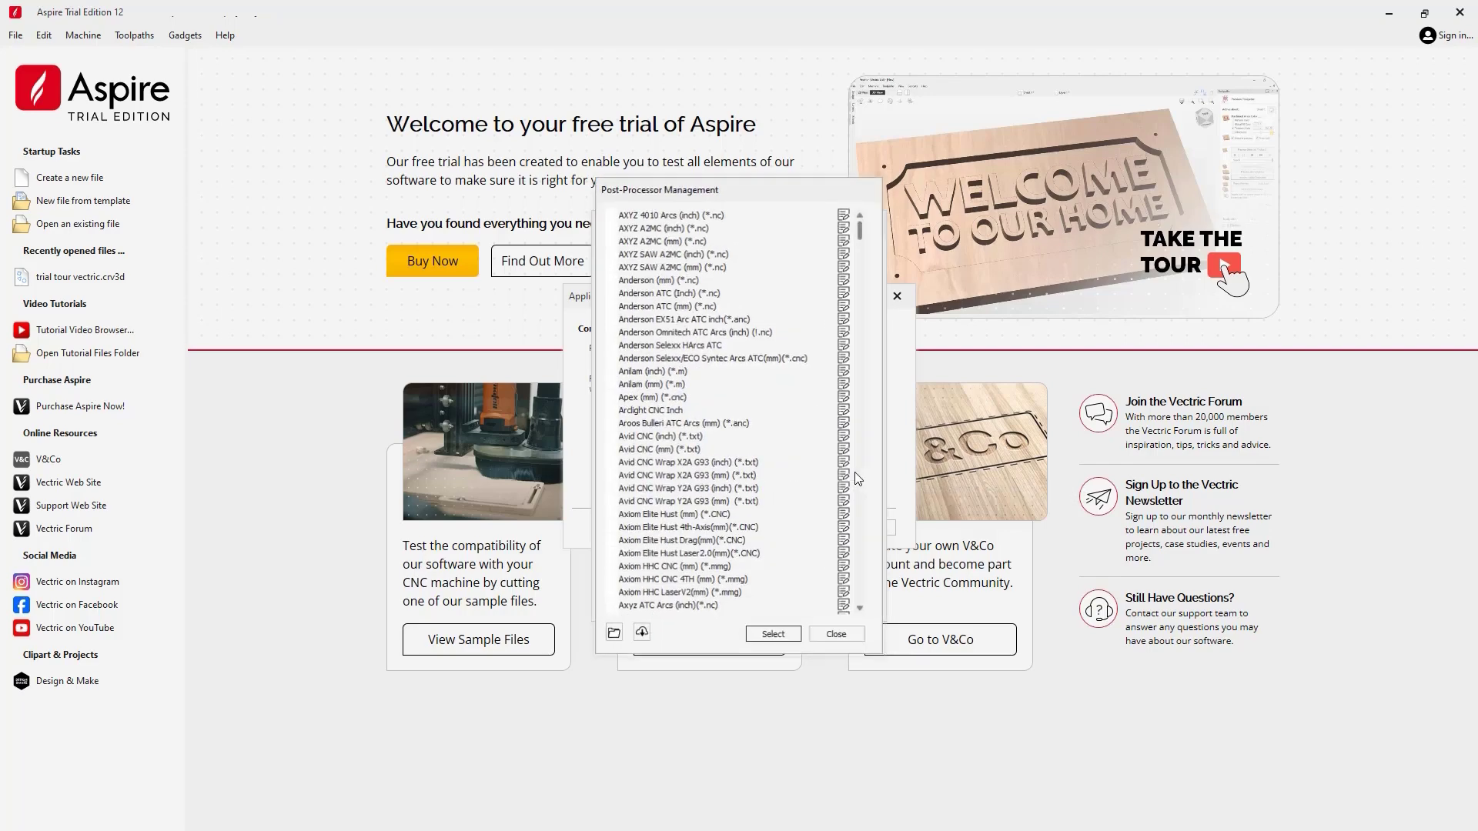
{"action": "left_click_drag", "start_coordinate": [862, 234], "coordinate": [868, 311]}
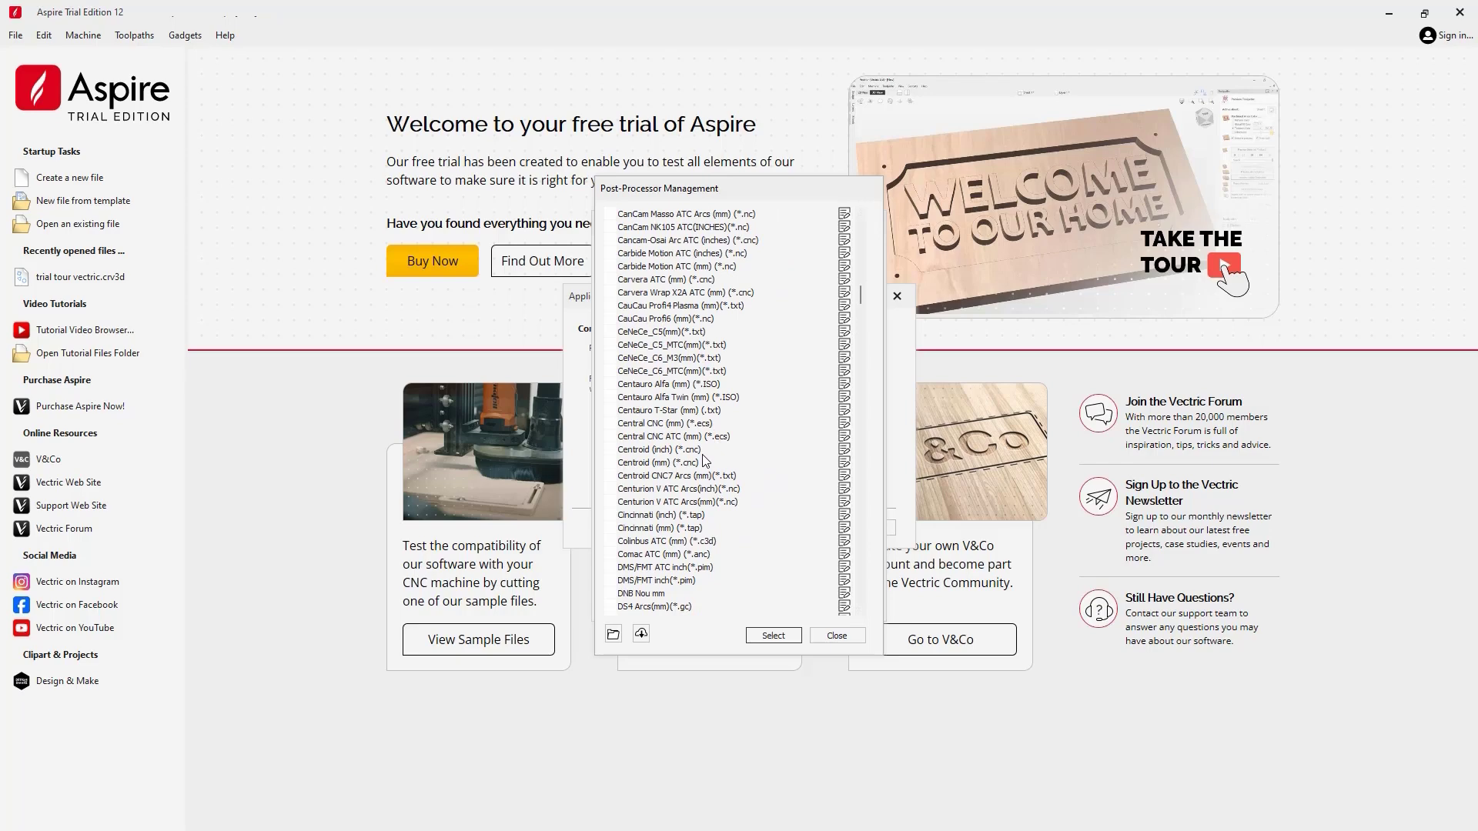
{"action": "key", "text": "g"}
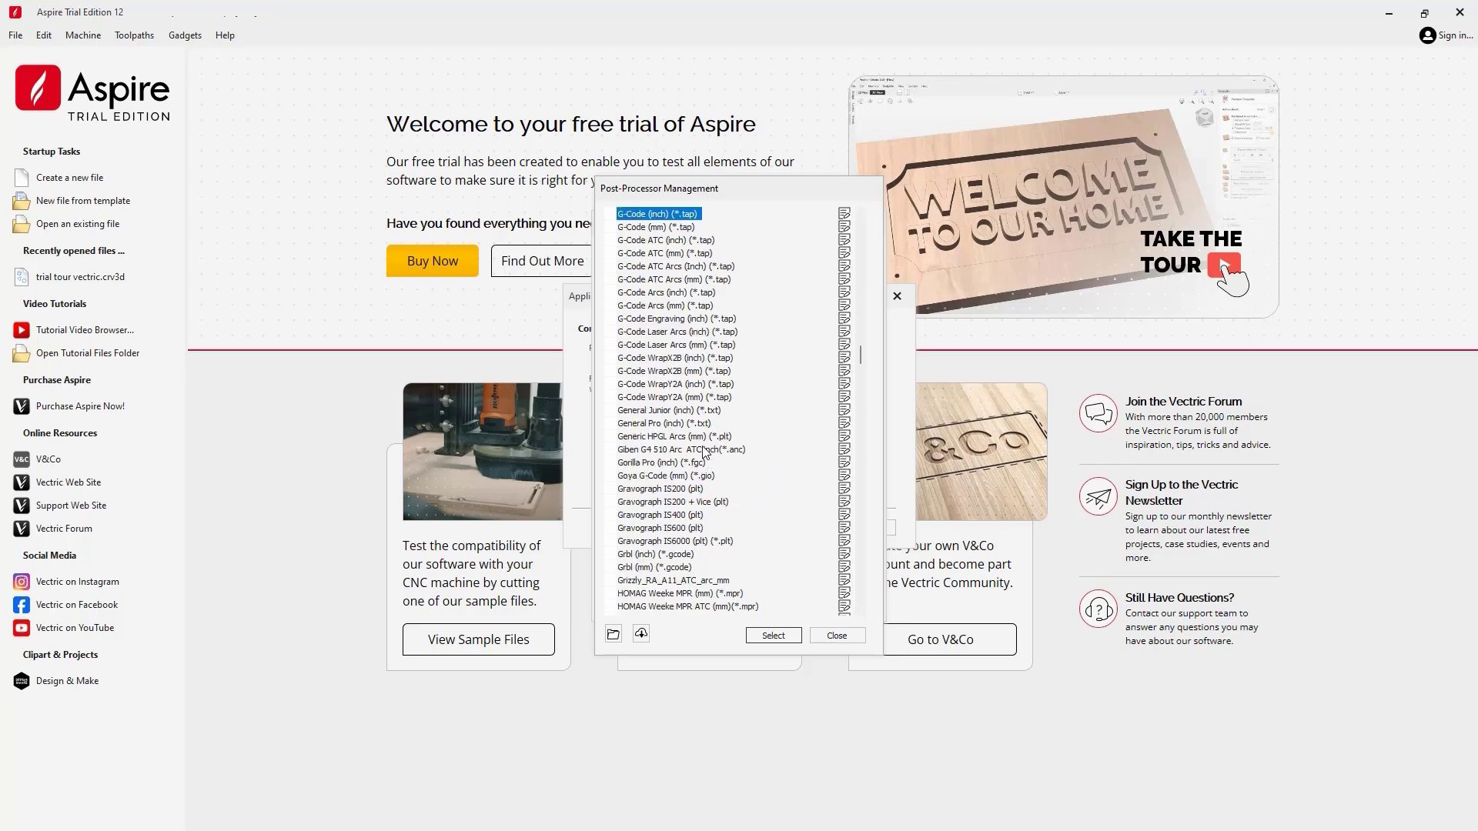
{"action": "left_click", "coordinate": [659, 227], "text": "ctrl"}
{"action": "left_click", "coordinate": [767, 635]}
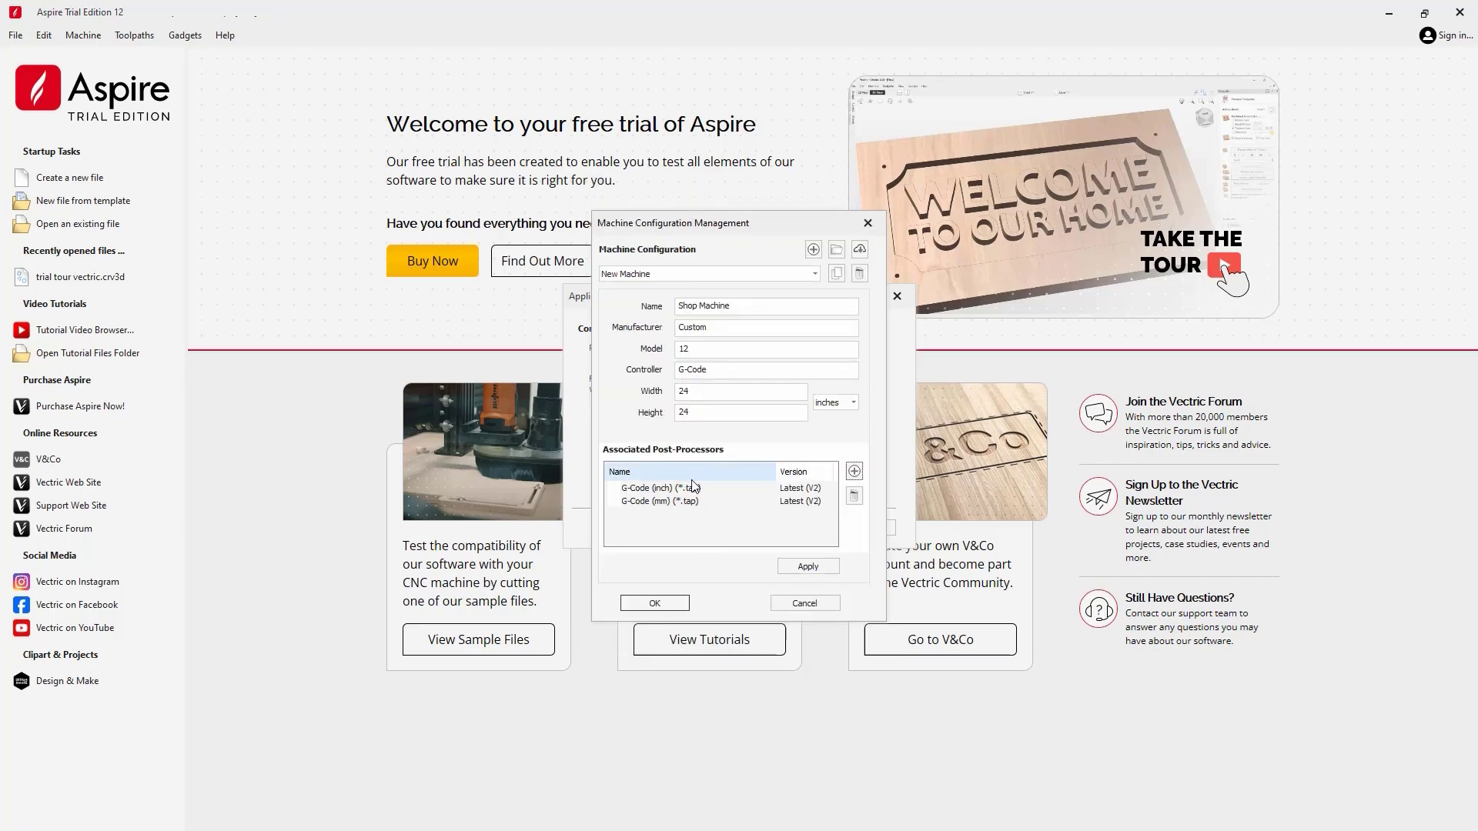
{"action": "left_click", "coordinate": [807, 566]}
{"action": "left_click", "coordinate": [684, 603]}
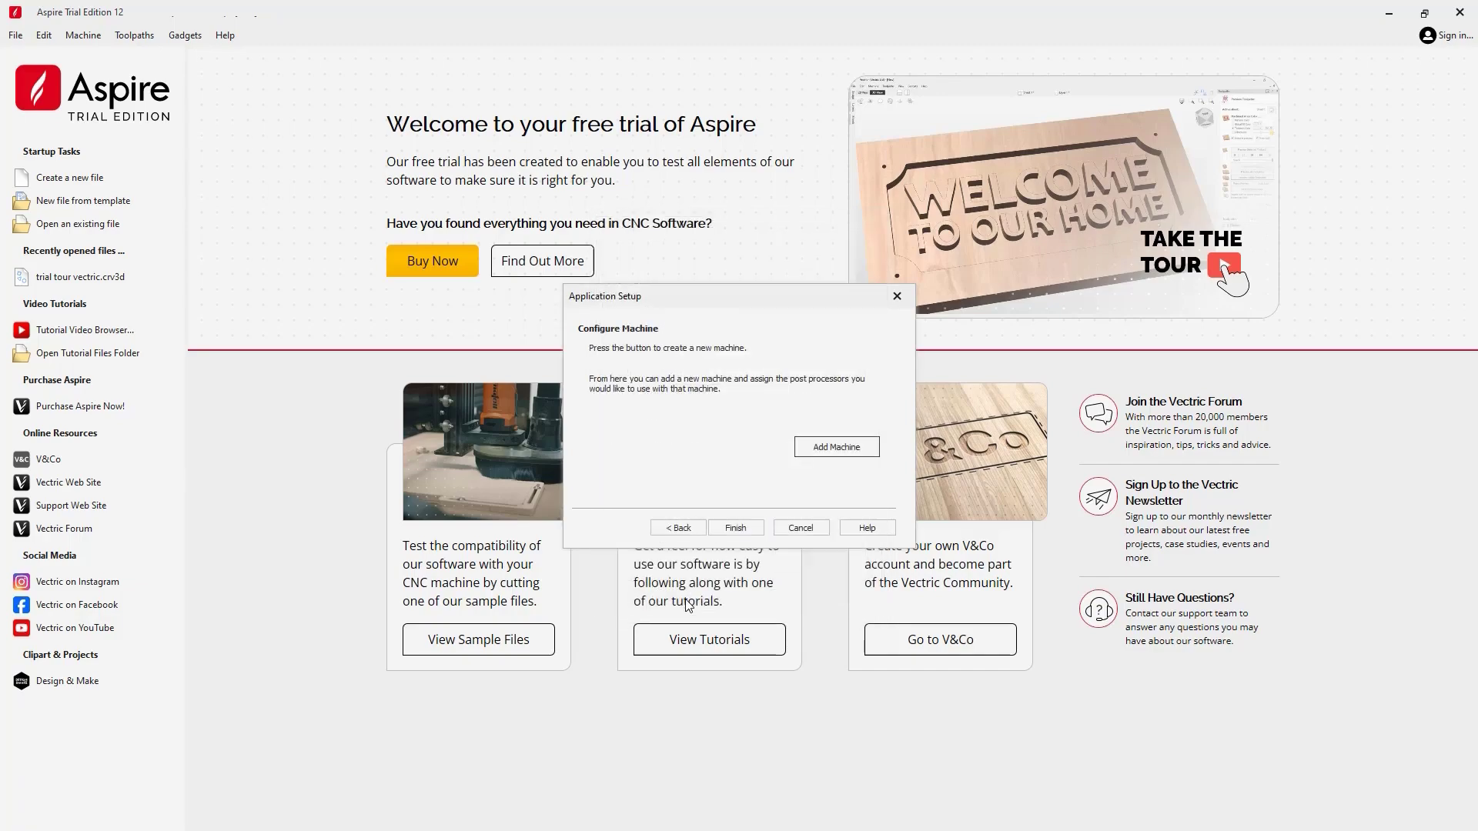
Step: Finish the application setup and open the machine configuration management from the Save Toolpaths options
{"action": "left_click", "coordinate": [735, 527]}
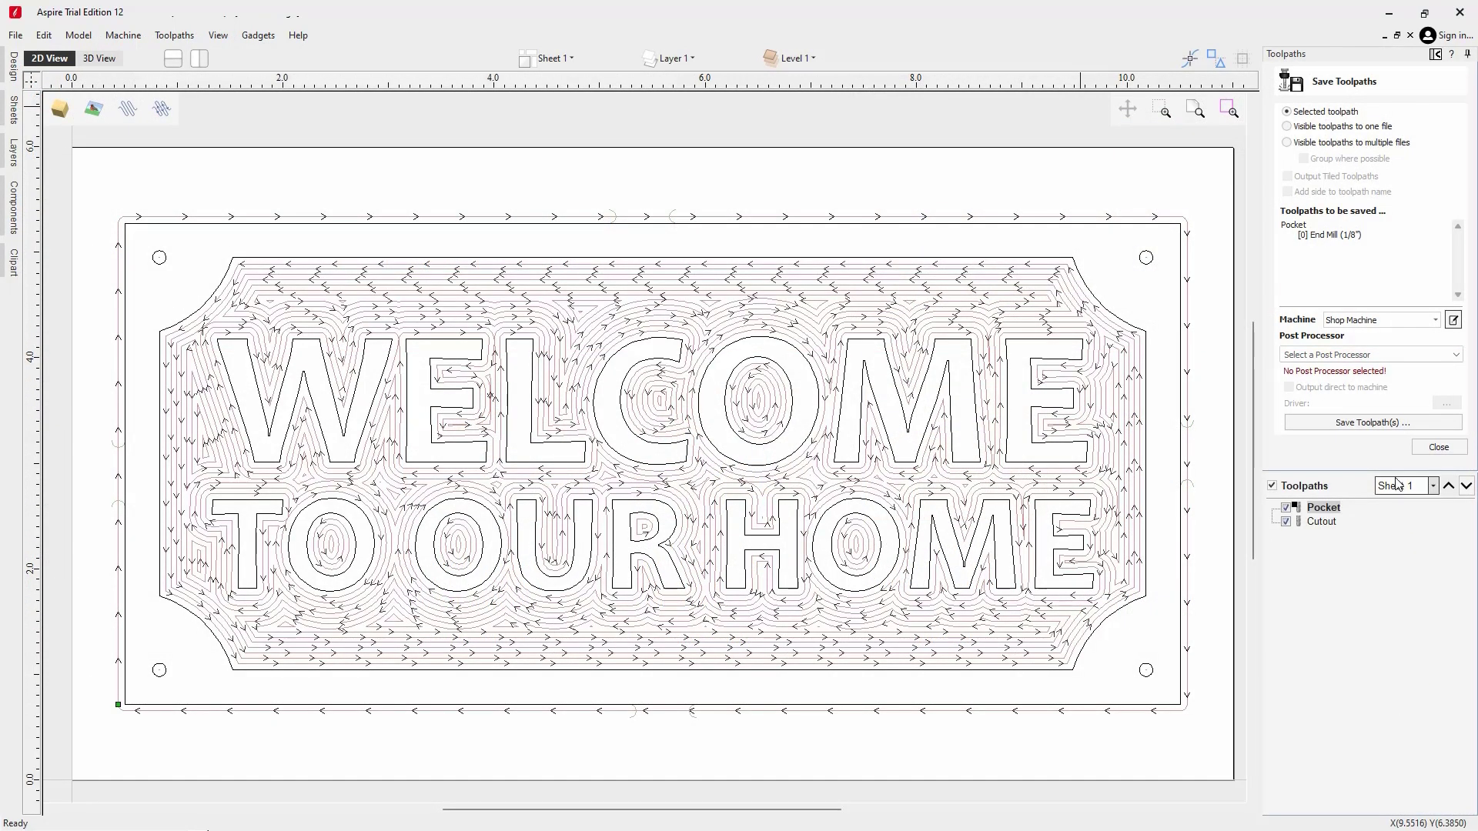
{"action": "left_click", "coordinate": [1453, 320]}
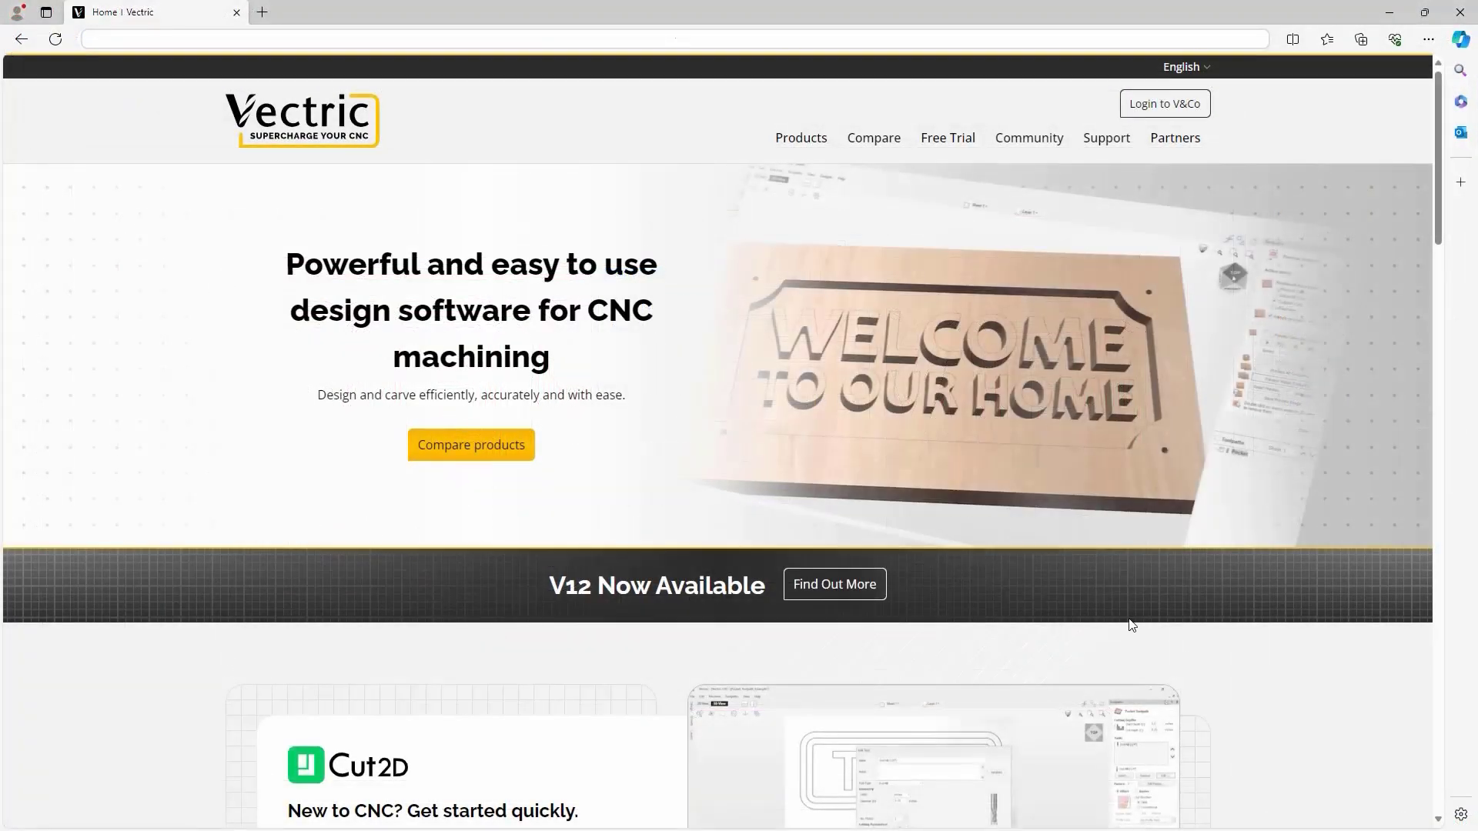
Step: On the Vectric website, go to the Free CNC Projects and open the Free Trial Compatible Projects
{"action": "mouse_move", "coordinate": [1029, 148]}
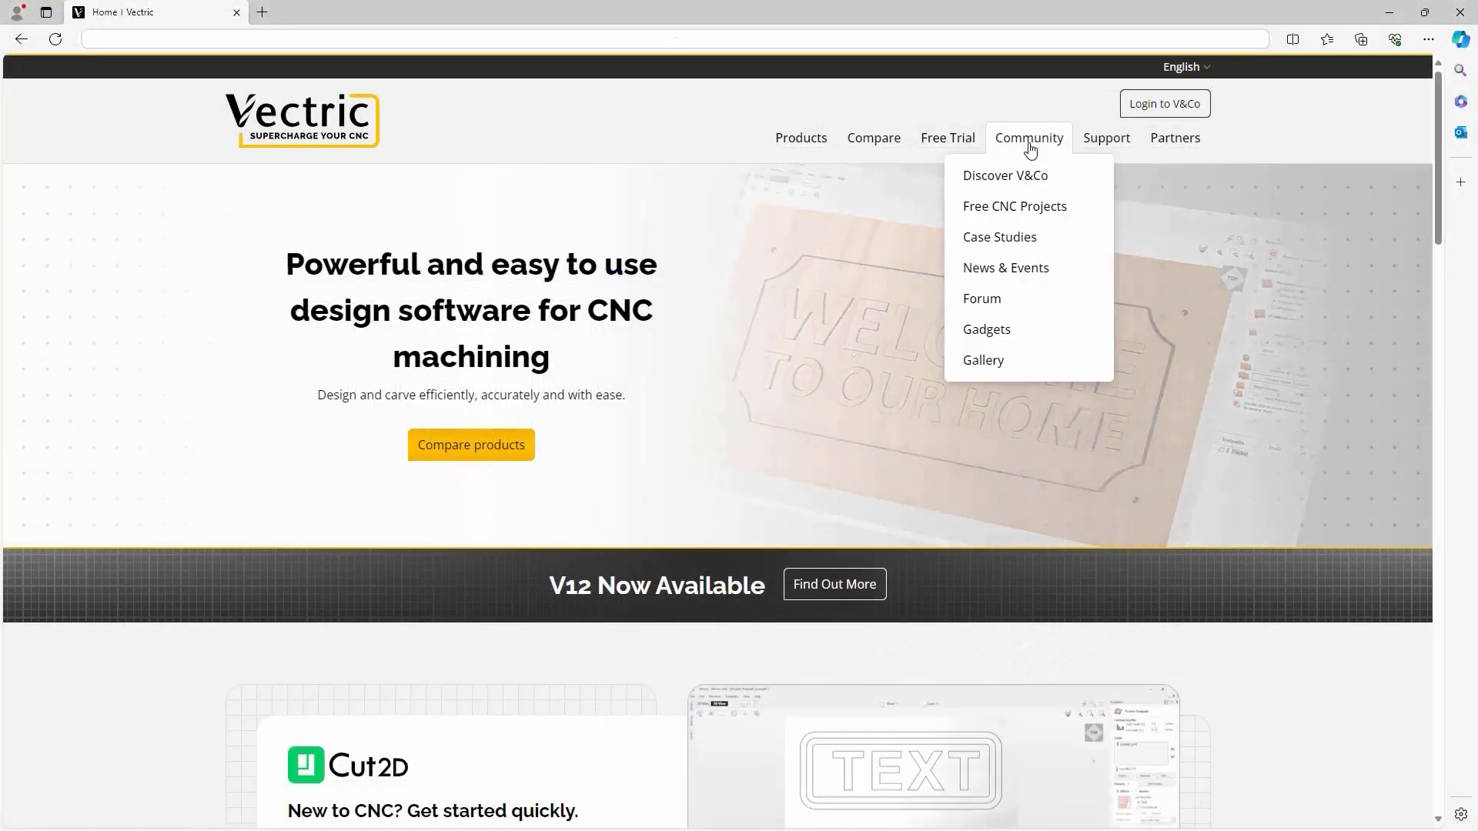
{"action": "left_click", "coordinate": [1053, 210]}
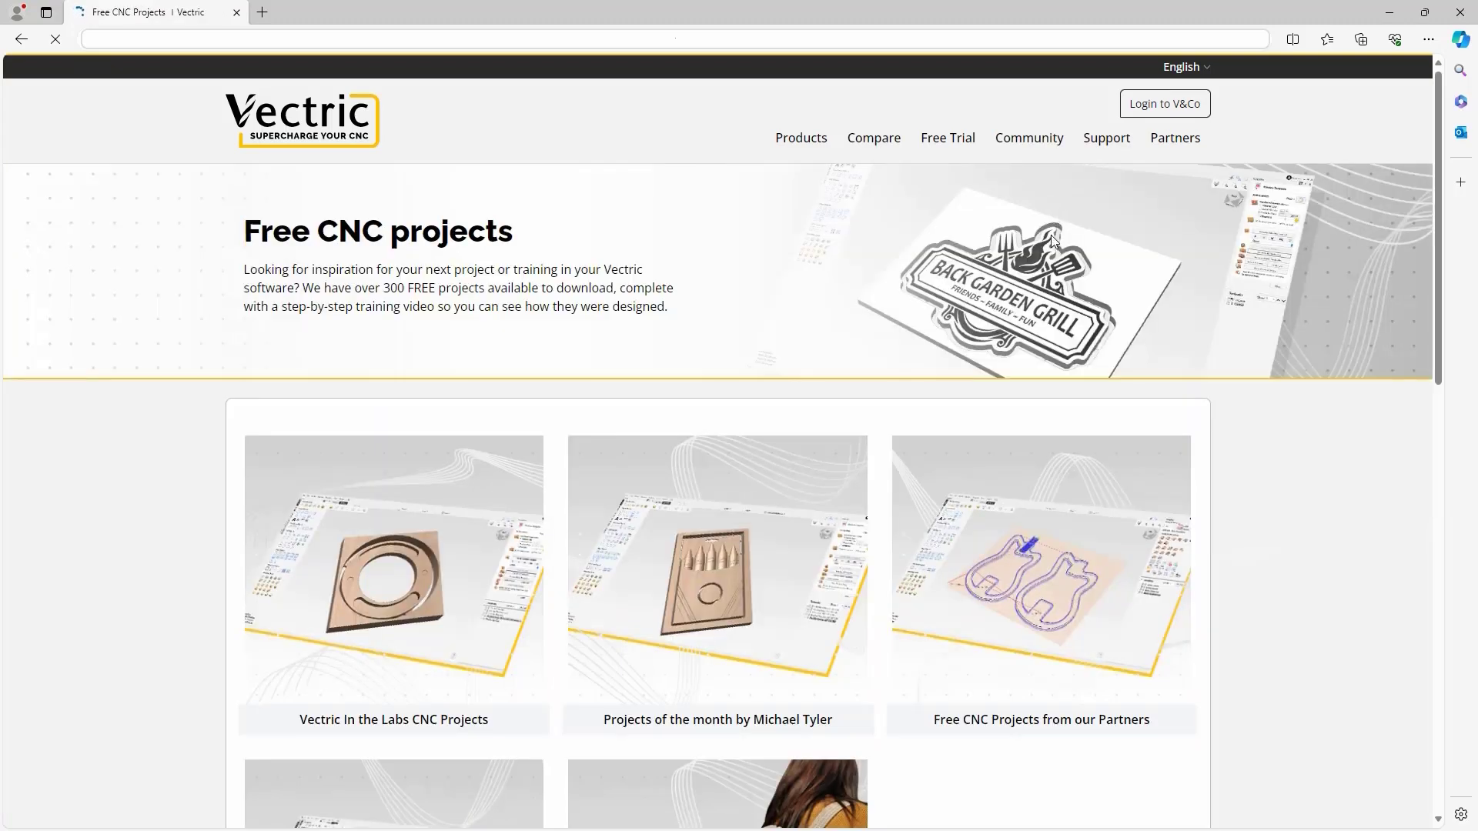
{"action": "scroll", "coordinate": [1027, 279], "scroll_direction": "down", "scroll_amount": 4}
{"action": "scroll", "coordinate": [1026, 279], "scroll_direction": "down", "scroll_amount": 2}
{"action": "left_click", "coordinate": [362, 416]}
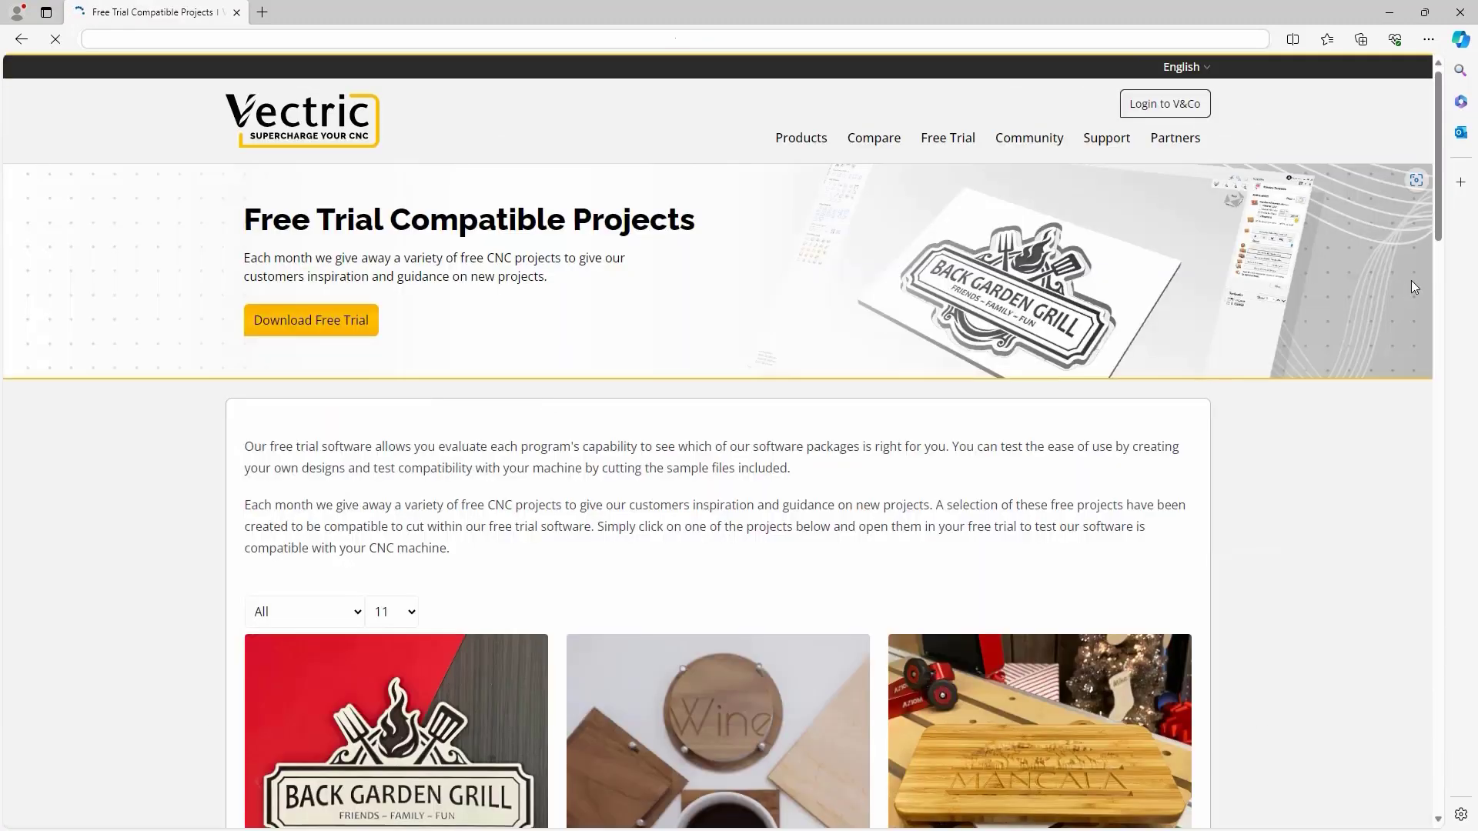
Step: Browse the trial-compatible projects, open the Back Garden Grill Sign project and look through its page
{"action": "left_click_drag", "start_coordinate": [1442, 220], "coordinate": [1432, 362]}
{"action": "scroll", "coordinate": [1427, 318], "scroll_direction": "up", "scroll_amount": 1}
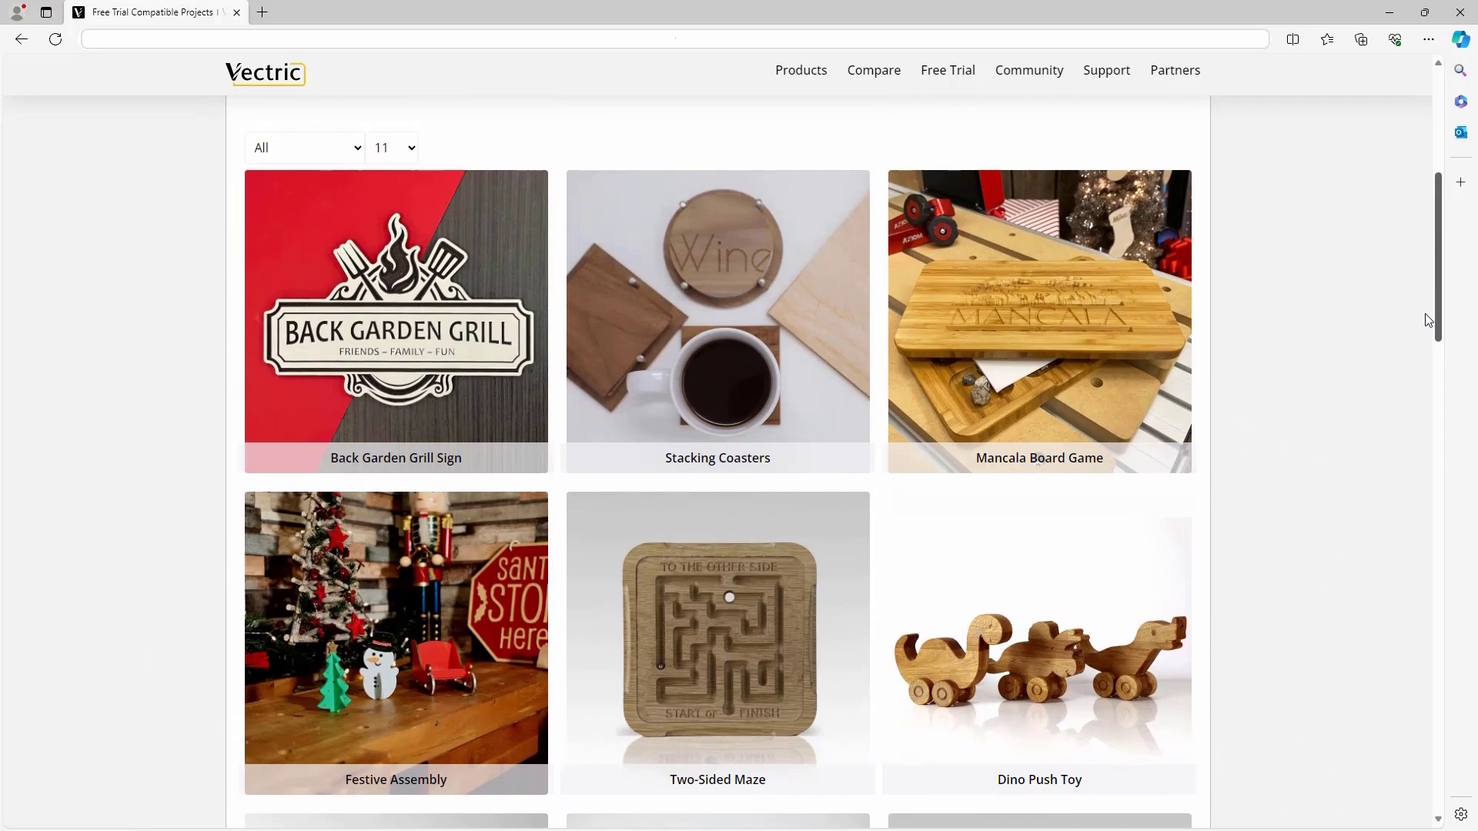
{"action": "left_click", "coordinate": [429, 308]}
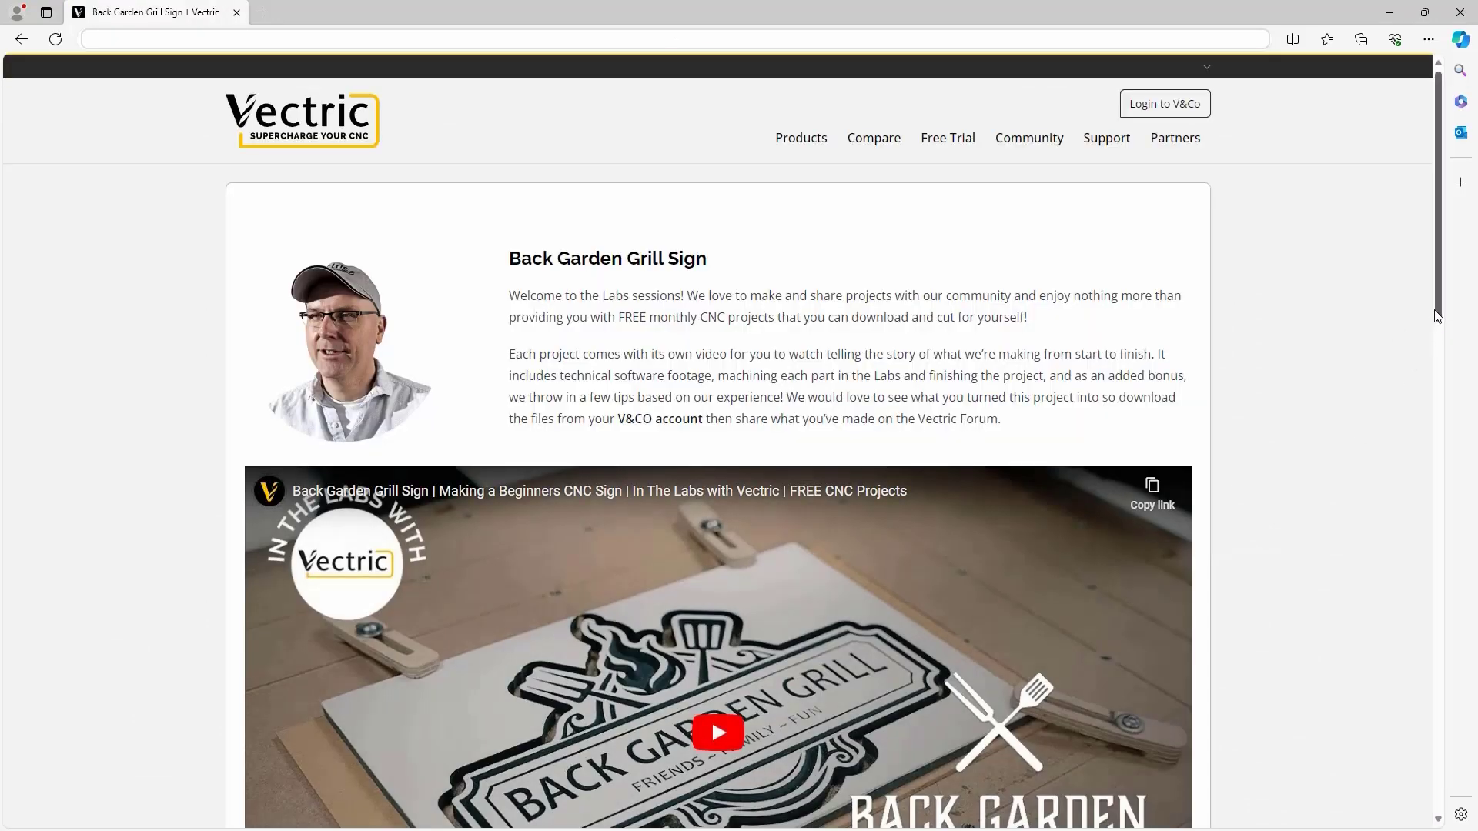
{"action": "scroll", "coordinate": [1429, 393], "scroll_direction": "down", "scroll_amount": 3}
{"action": "scroll", "coordinate": [1428, 400], "scroll_direction": "down", "scroll_amount": 1}
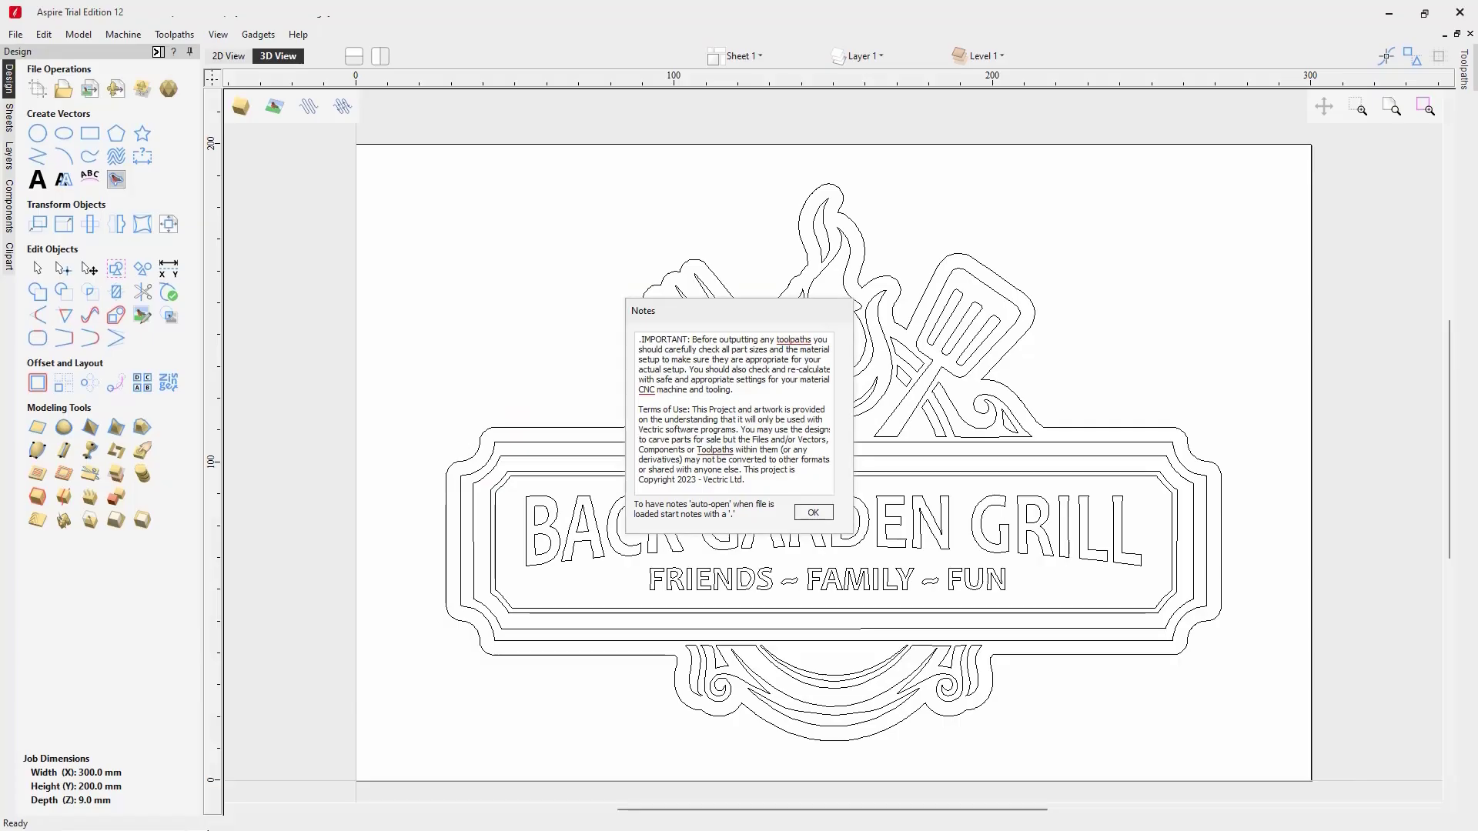
Step: In Aspire, dismiss the Back Garden Grill Sign project notes and preview all of its toolpaths in 3D
{"action": "left_click", "coordinate": [818, 513]}
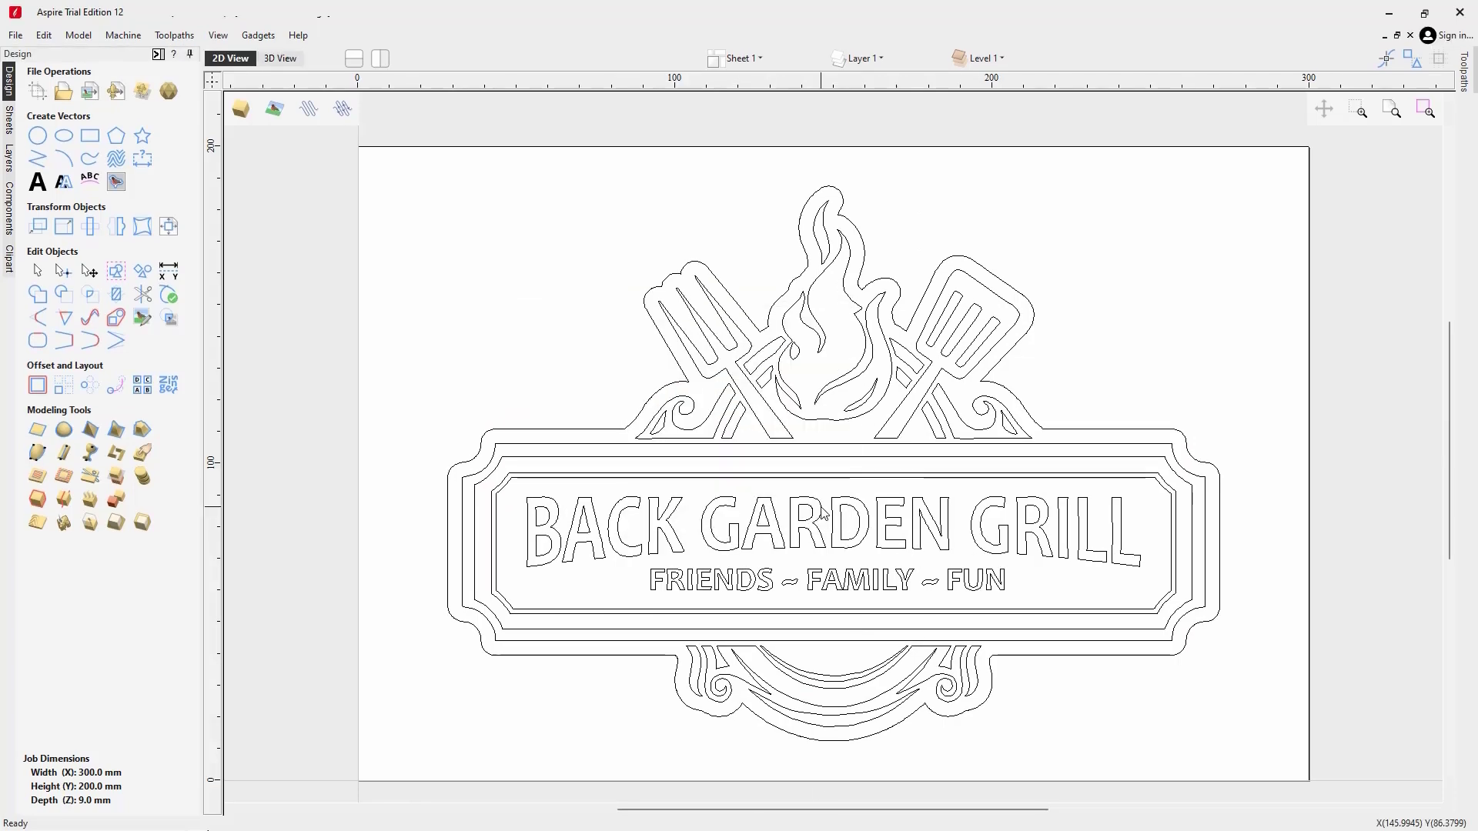
{"action": "left_click", "coordinate": [158, 55]}
{"action": "left_click", "coordinate": [1425, 306]}
{"action": "left_click", "coordinate": [1384, 330]}
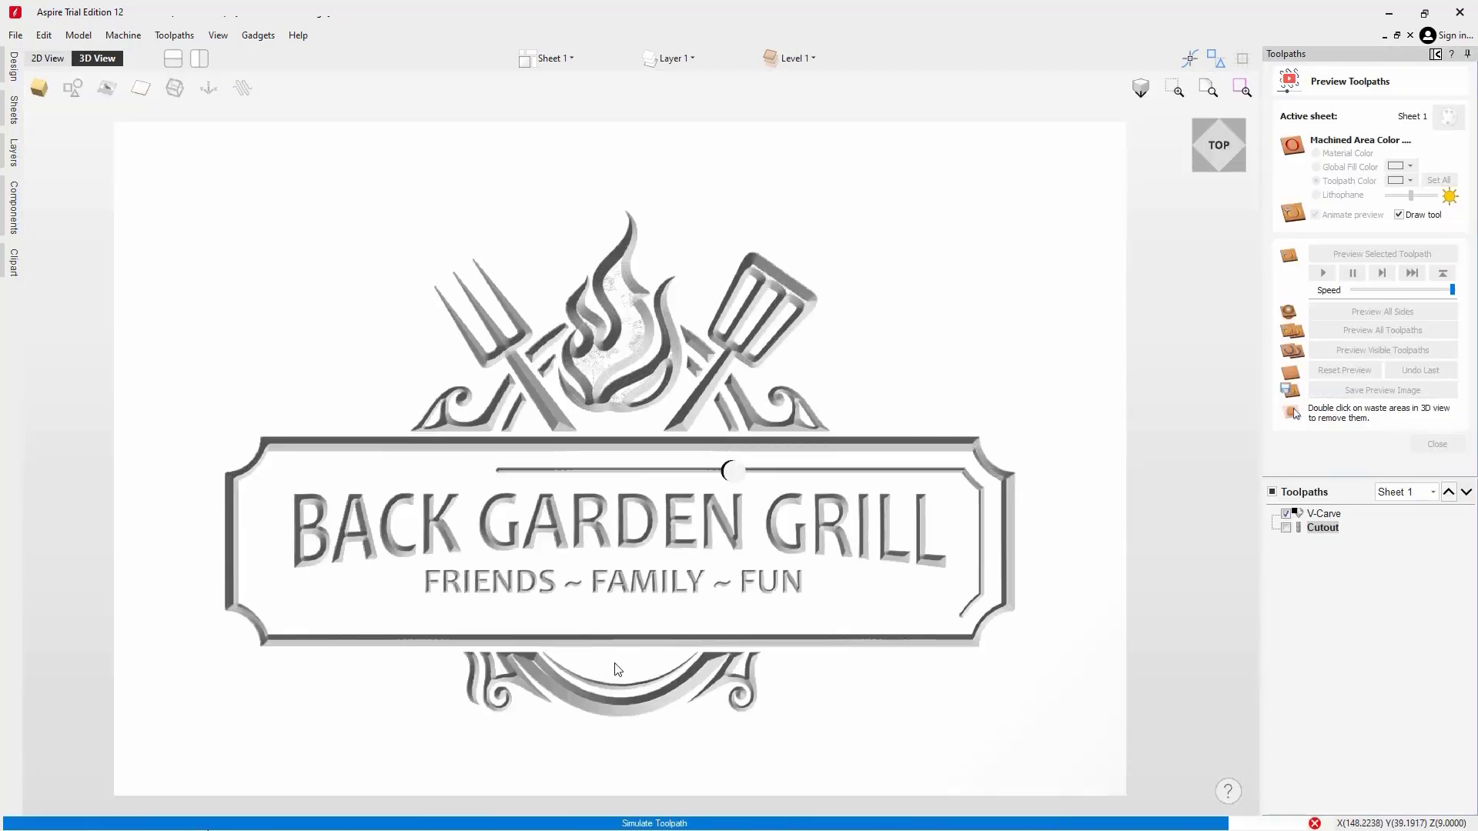
{"action": "left_click_drag", "start_coordinate": [466, 741], "coordinate": [471, 662]}
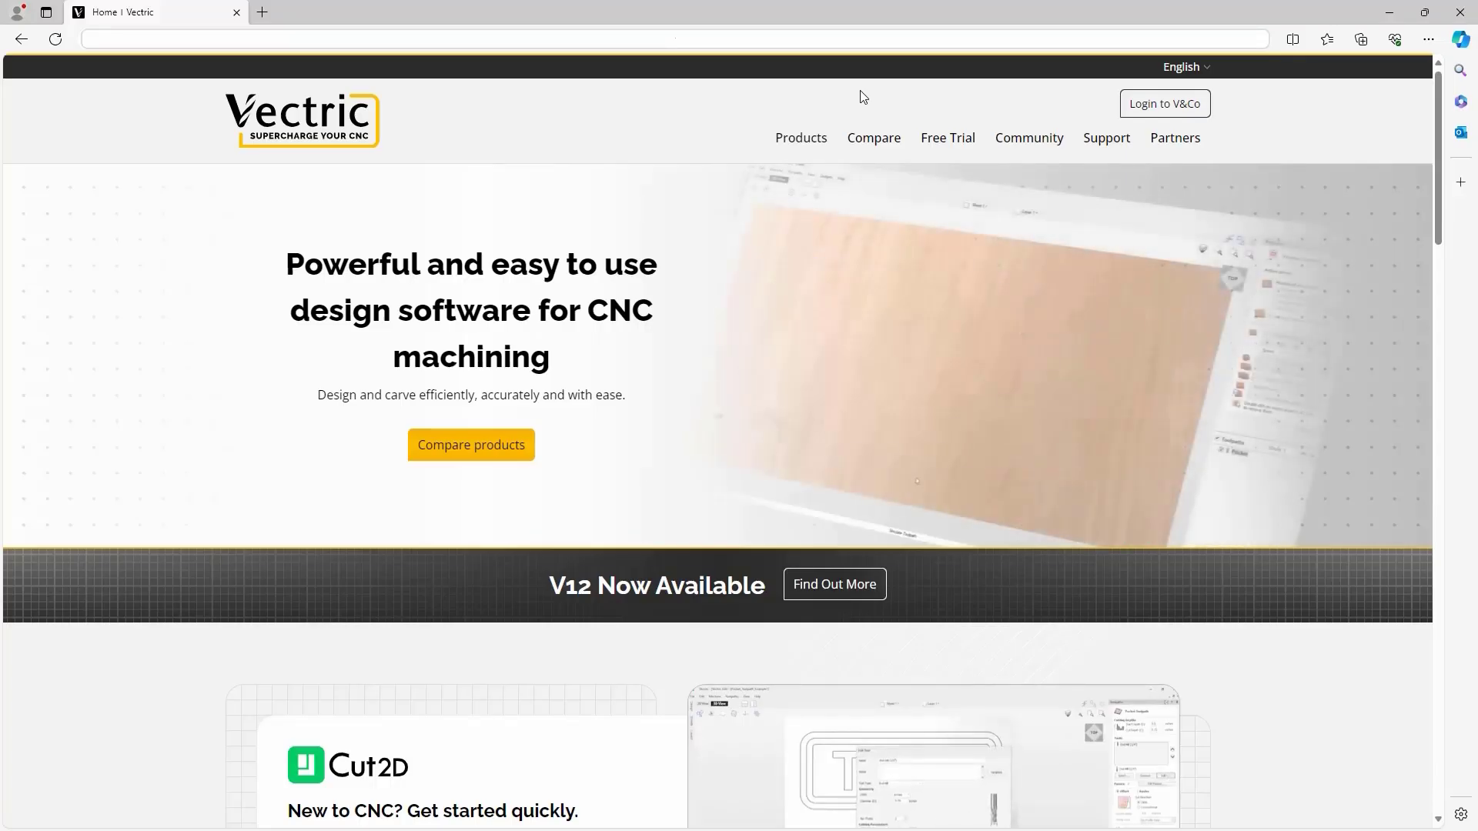
Step: On the Vectric website, open the Laser Module product page and review its features and hardware compatibility
{"action": "left_click", "coordinate": [798, 143]}
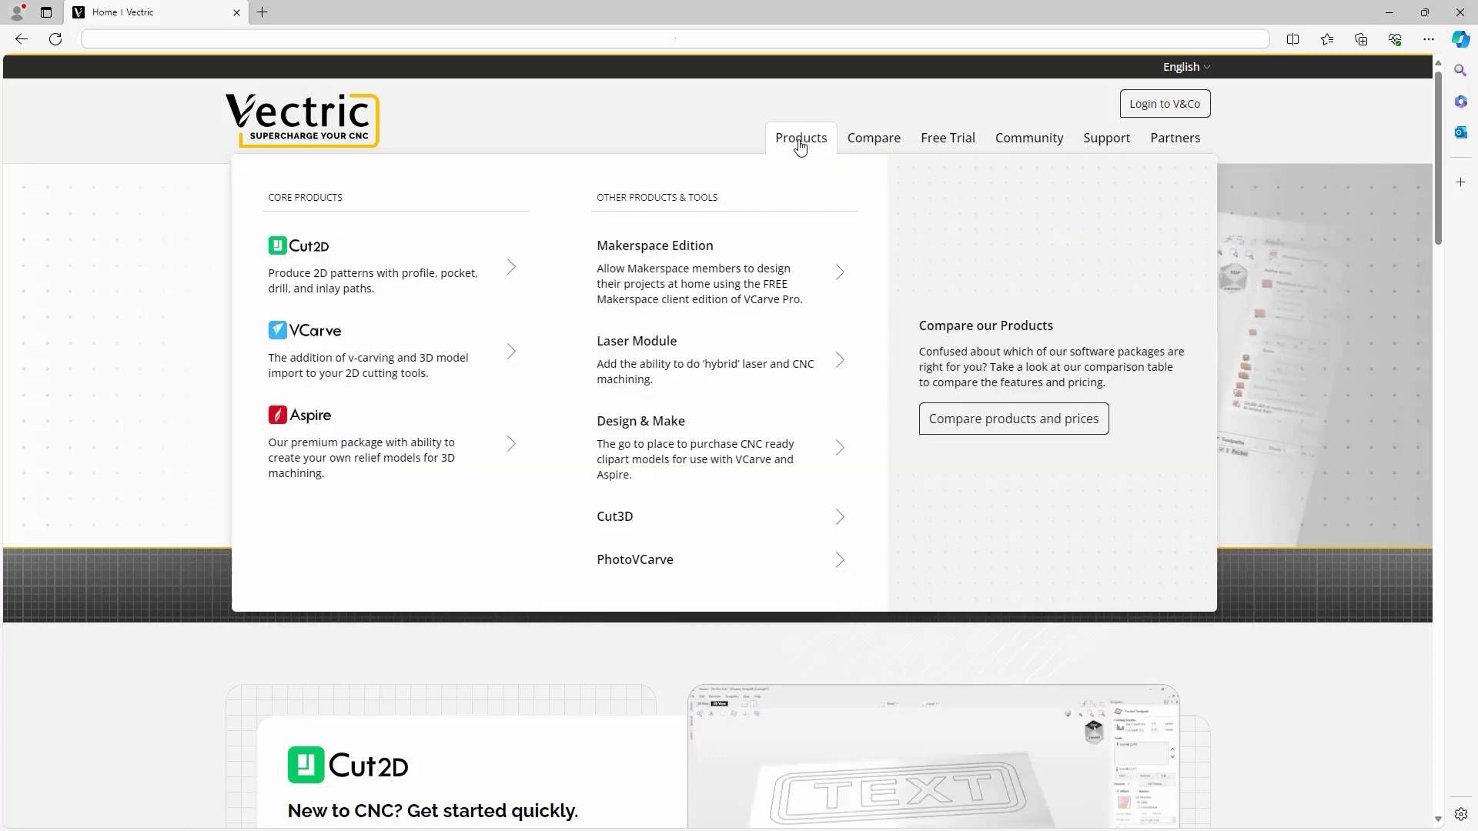
{"action": "left_click", "coordinate": [675, 389]}
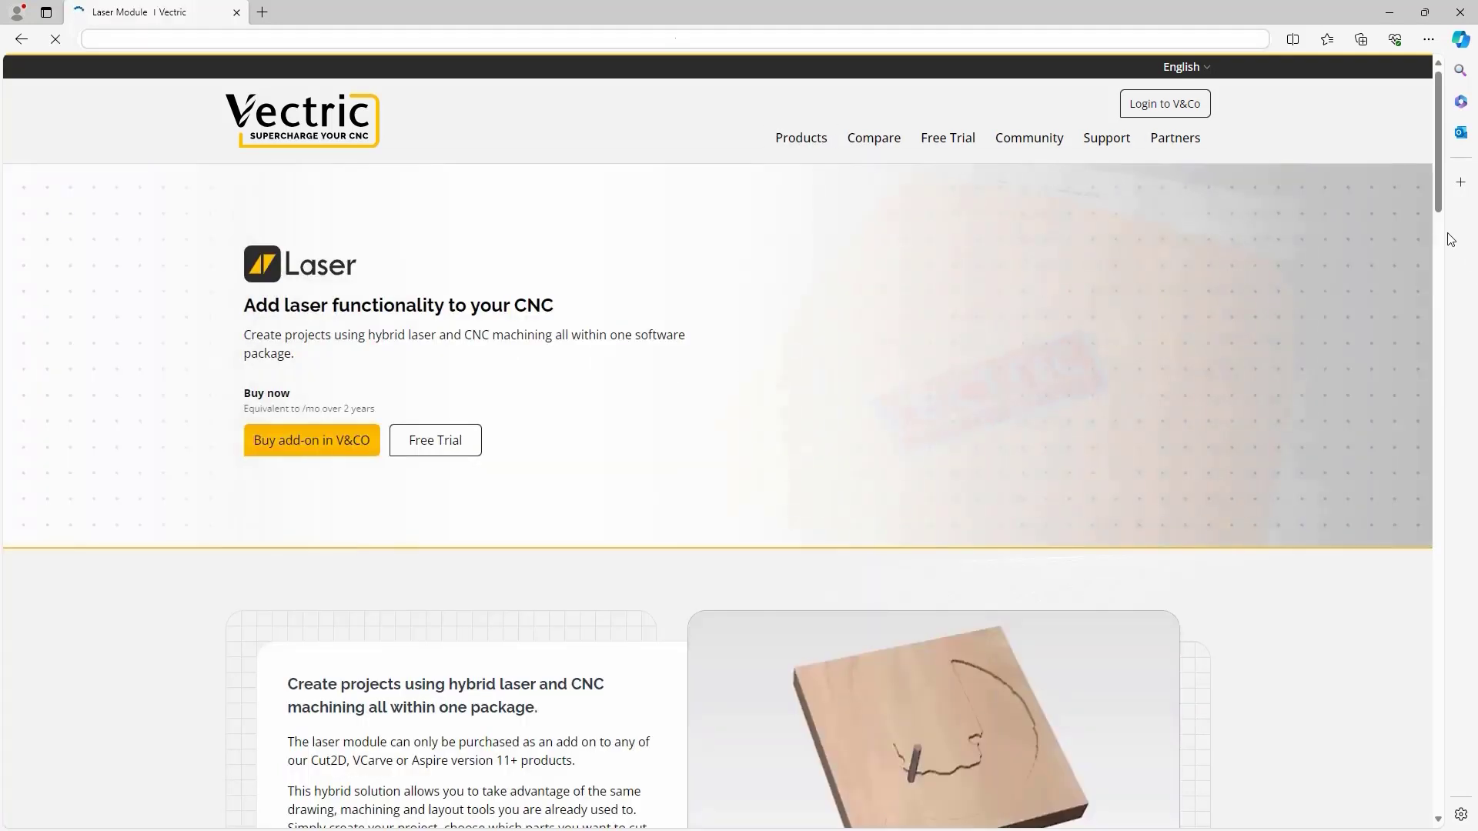
{"action": "scroll", "coordinate": [1431, 146], "scroll_direction": "down", "scroll_amount": 4}
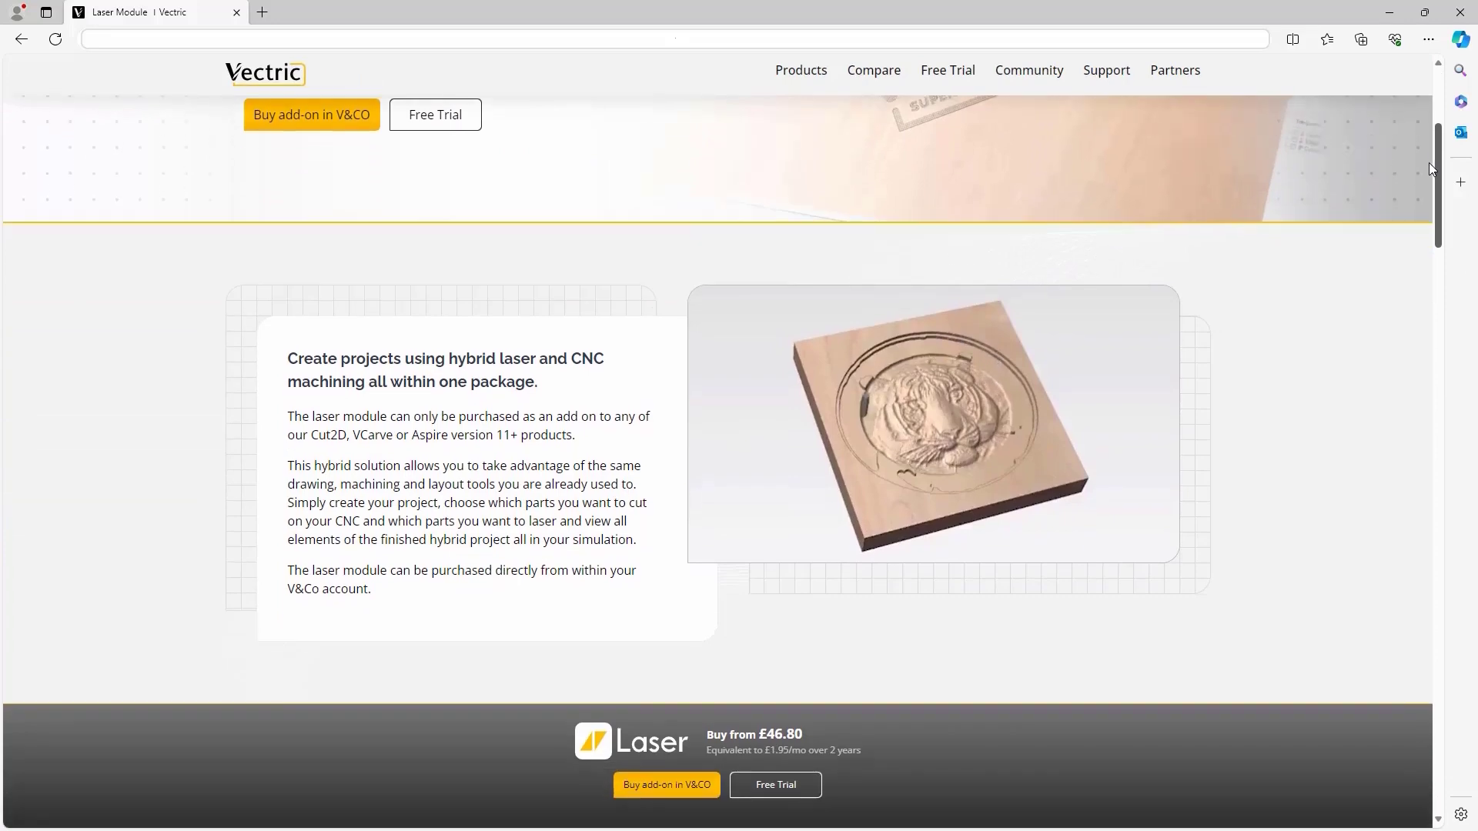
{"action": "scroll", "coordinate": [1429, 163], "scroll_direction": "down", "scroll_amount": 13}
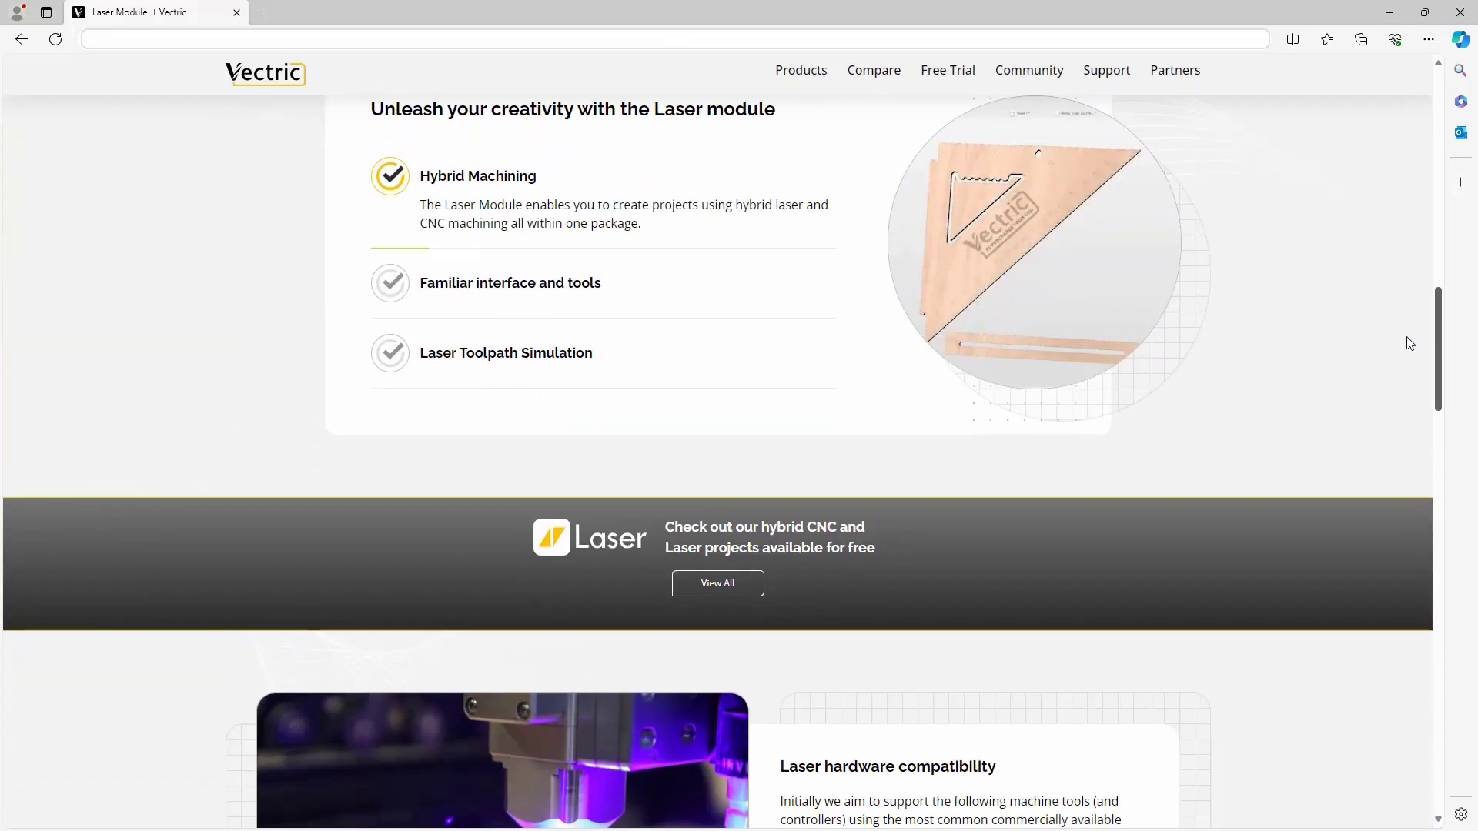
{"action": "scroll", "coordinate": [1409, 343], "scroll_direction": "down", "scroll_amount": 7}
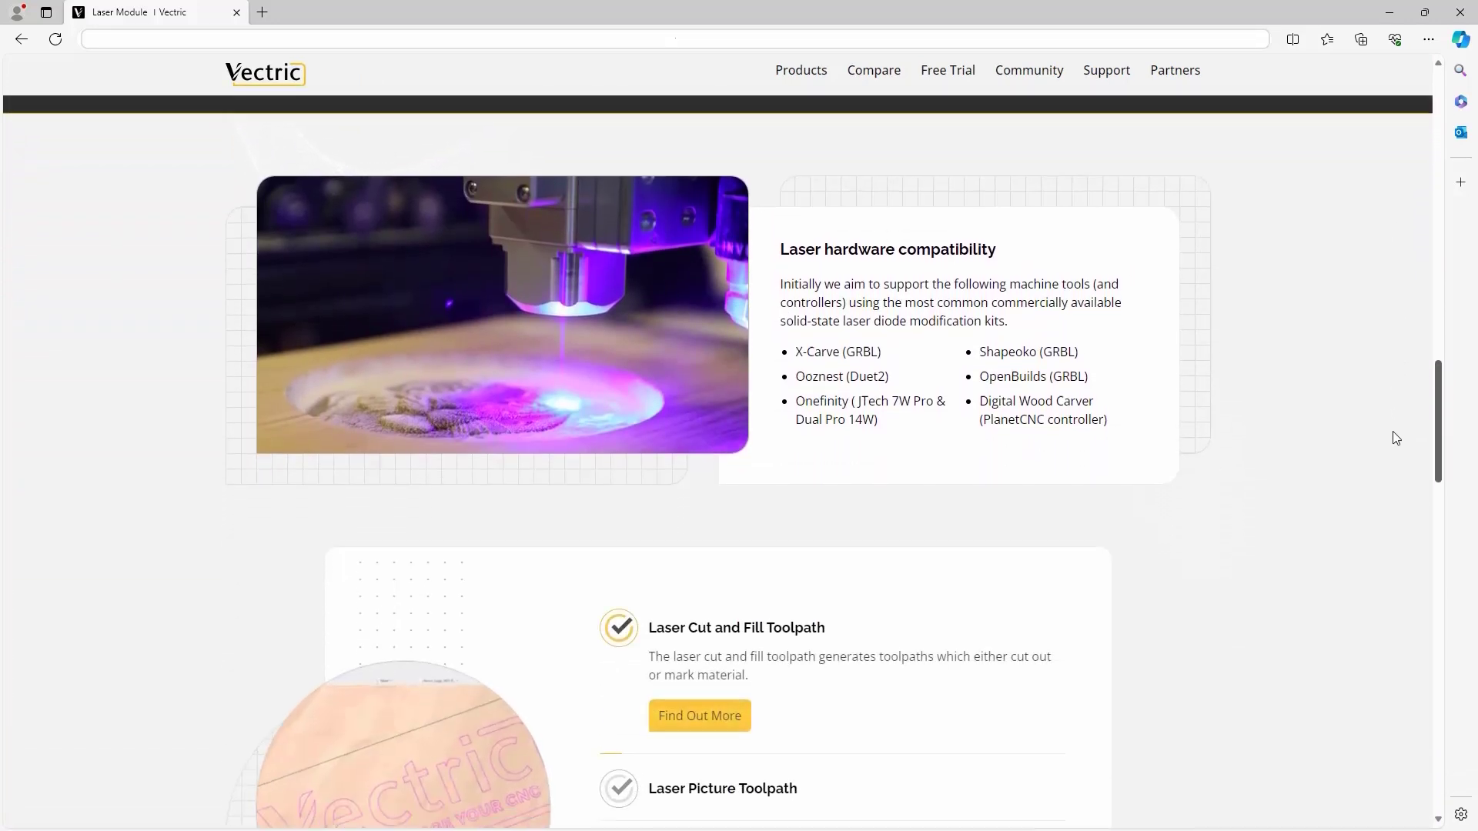
{"action": "scroll", "coordinate": [1396, 438], "scroll_direction": "down", "scroll_amount": 5}
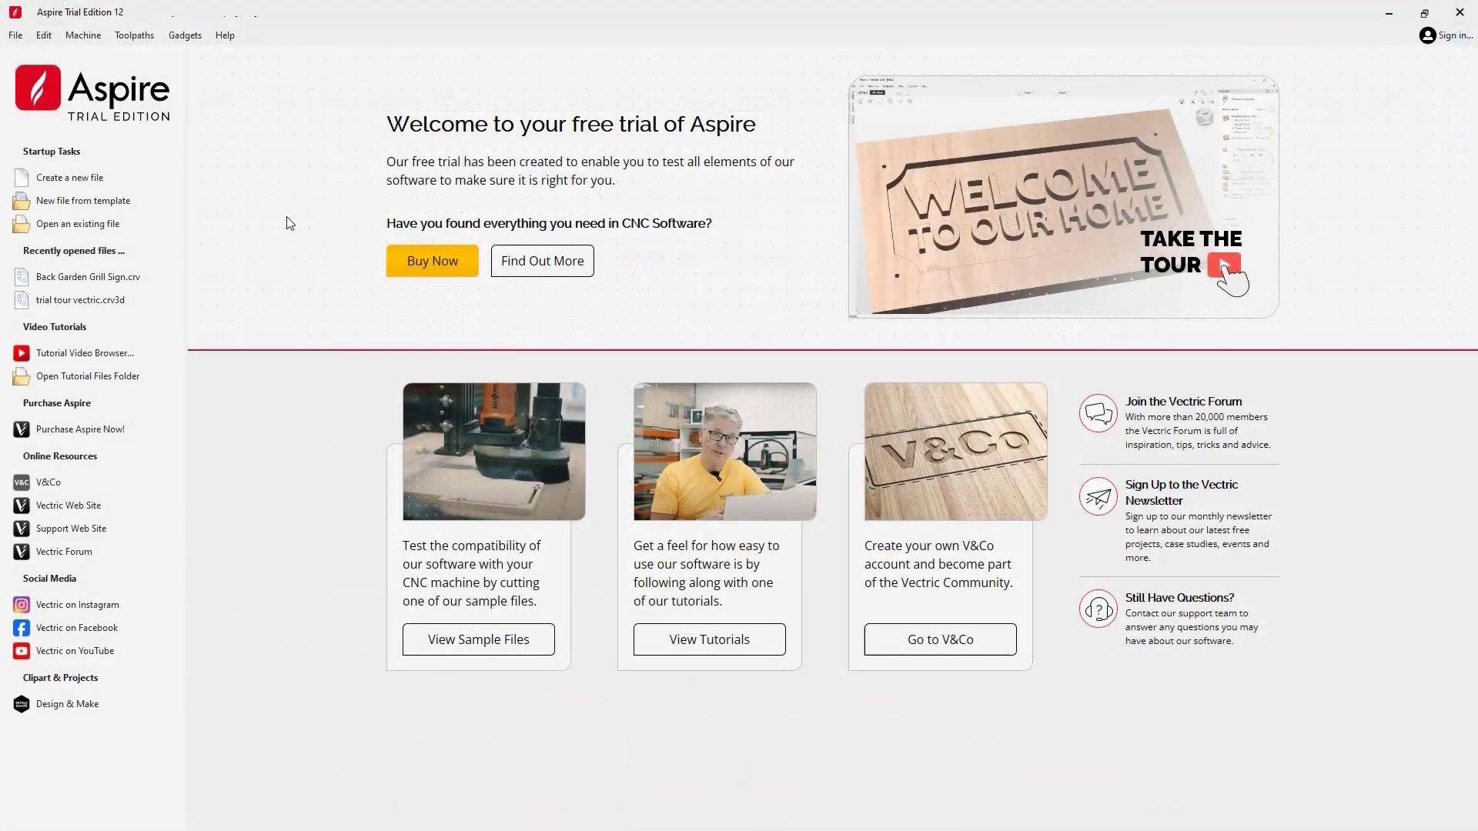
Step: In Aspire, enable the Laser Module trial, accept the add-on notice and restart the software
{"action": "left_click", "coordinate": [225, 36]}
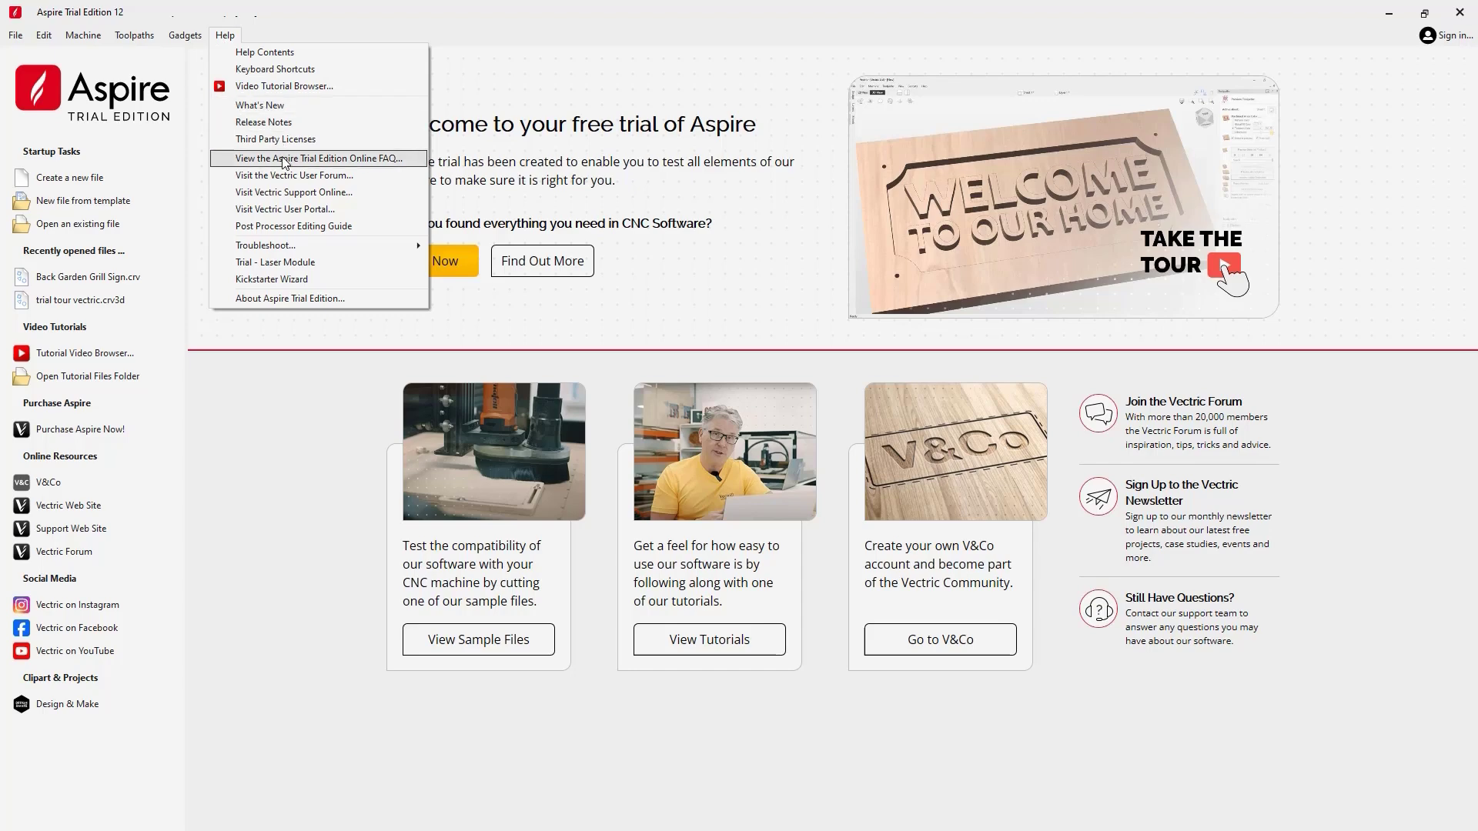
{"action": "left_click", "coordinate": [344, 262]}
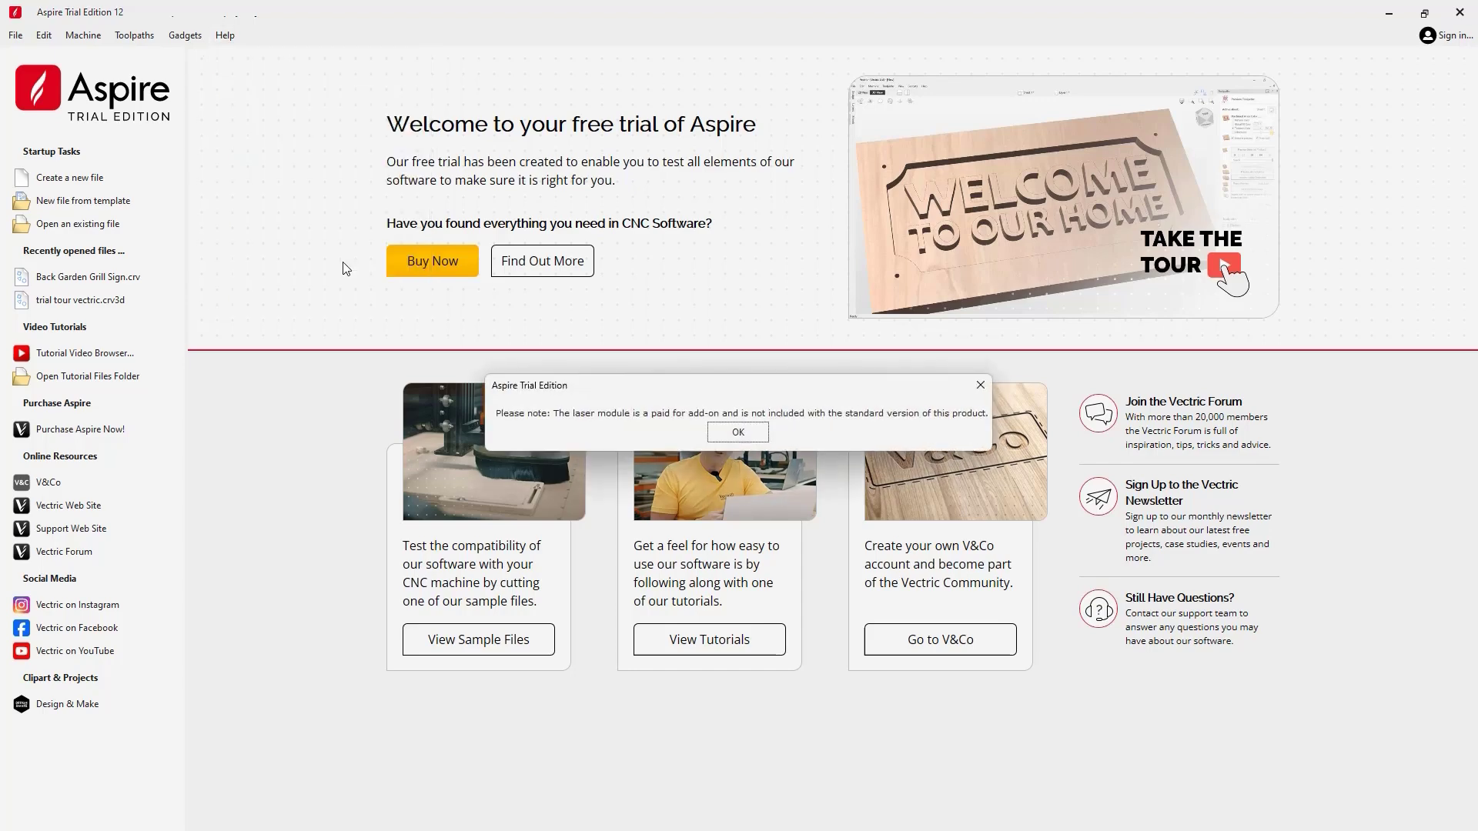
{"action": "left_click", "coordinate": [738, 431]}
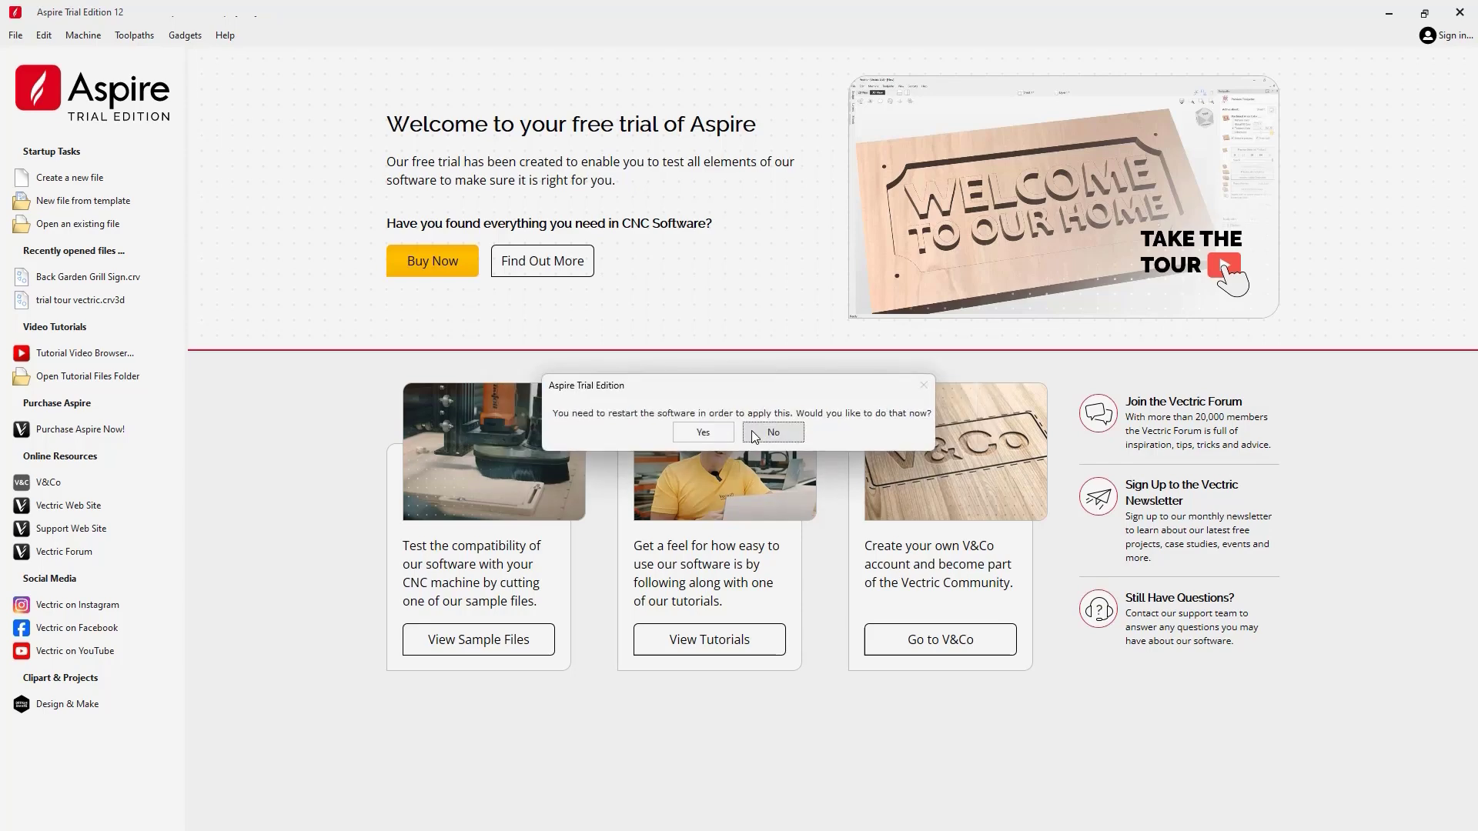
{"action": "left_click", "coordinate": [703, 433]}
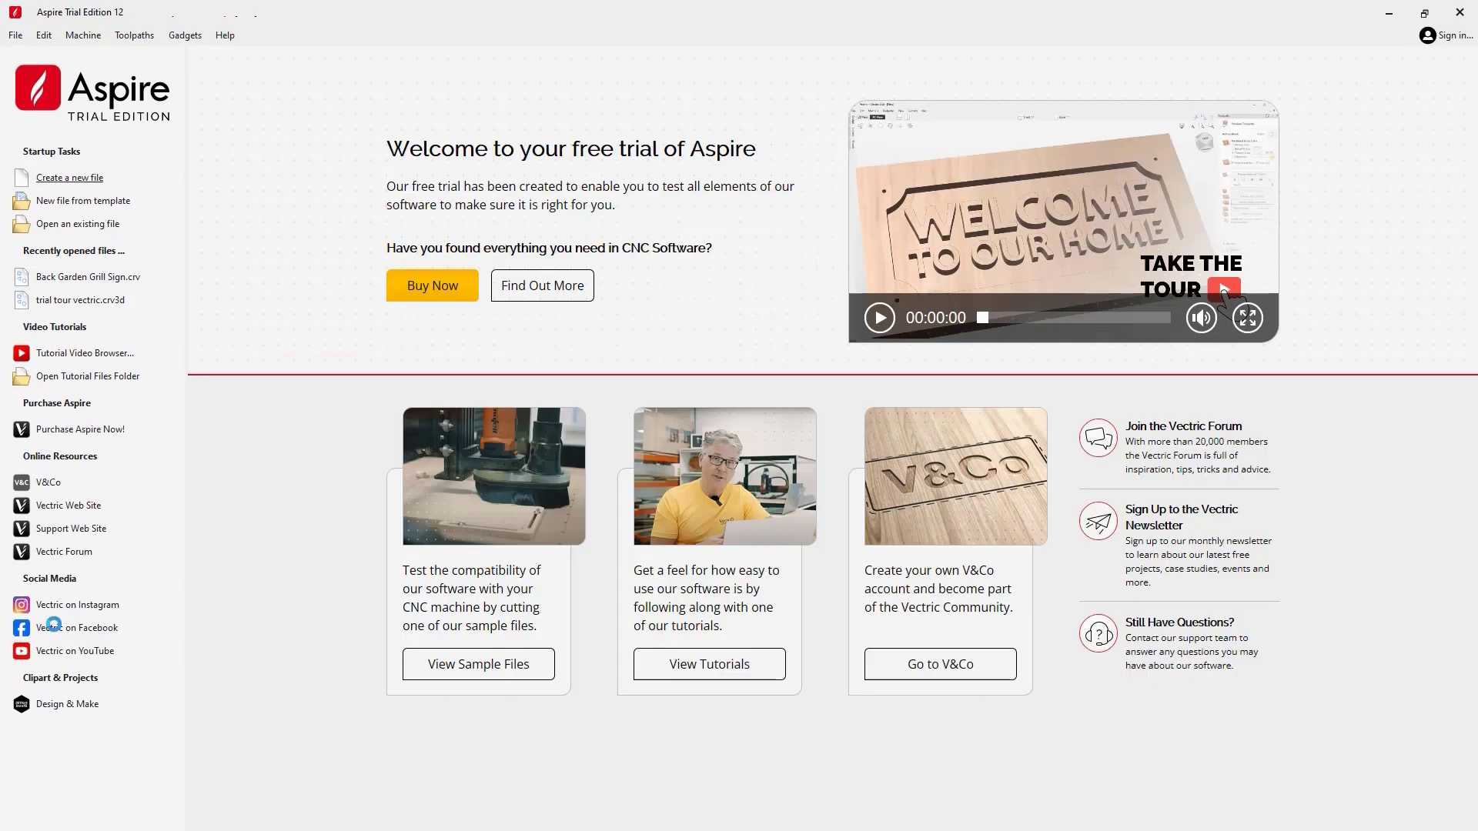
Step: Create a new job 10 by 10 inches in size and 0.5 inches thick
{"action": "left_click", "coordinate": [93, 179]}
{"action": "left_click", "coordinate": [46, 499]}
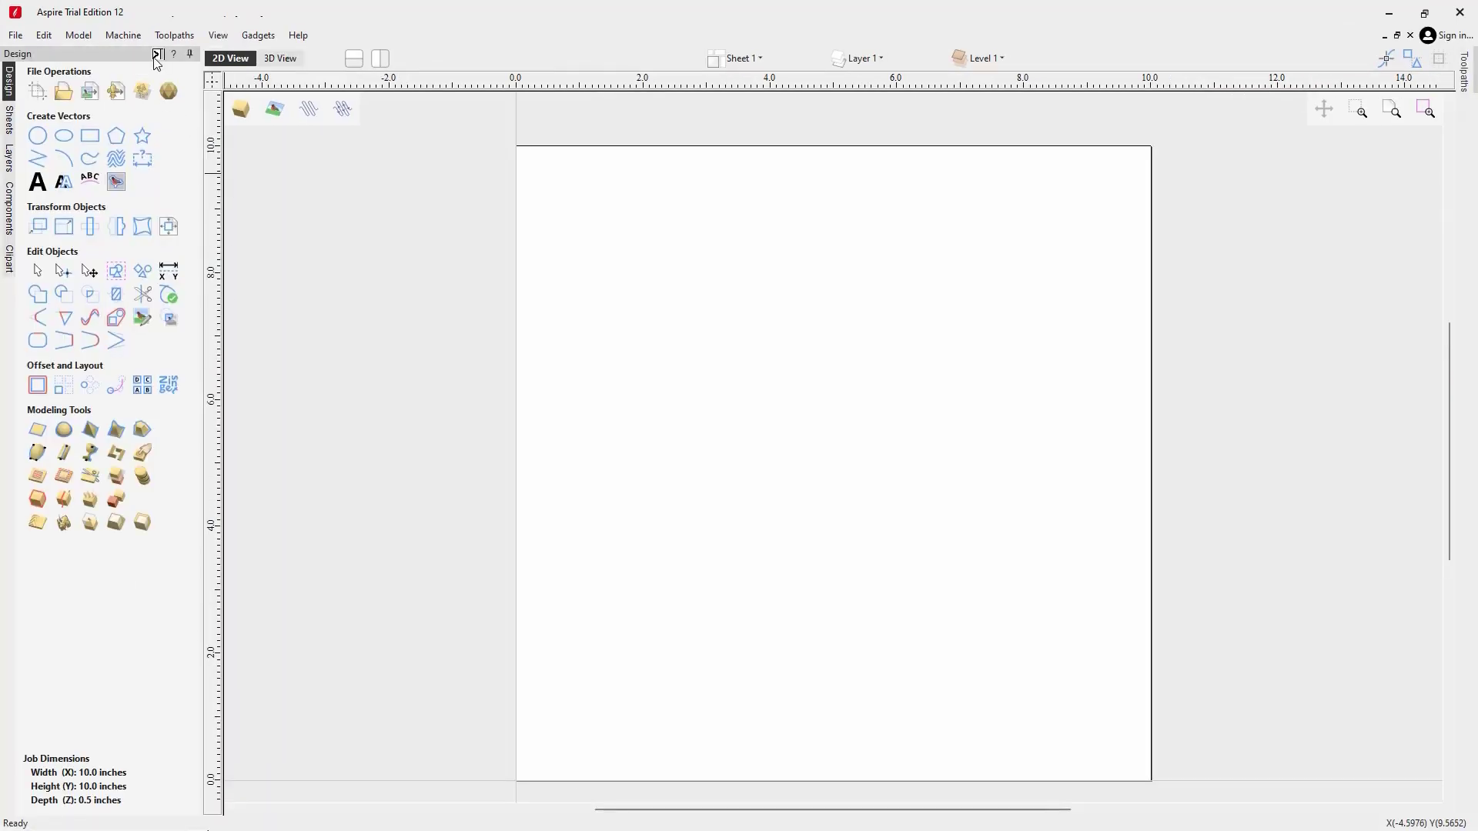
Step: Switch the workspace to the toolpath layout, disable the Laser Module trial and restart the software to apply the change
{"action": "left_click", "coordinate": [157, 55]}
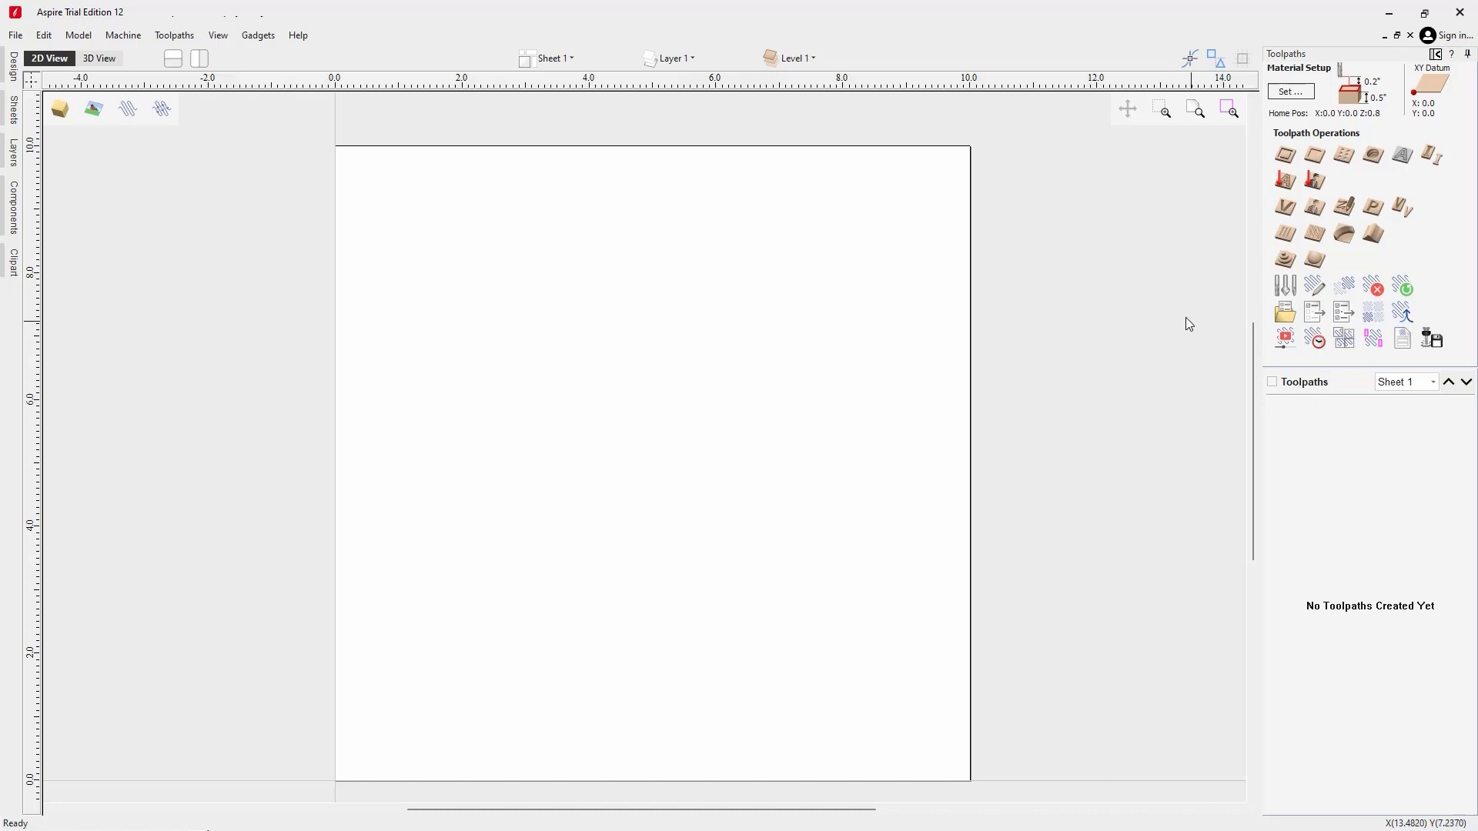
{"action": "left_click", "coordinate": [304, 44]}
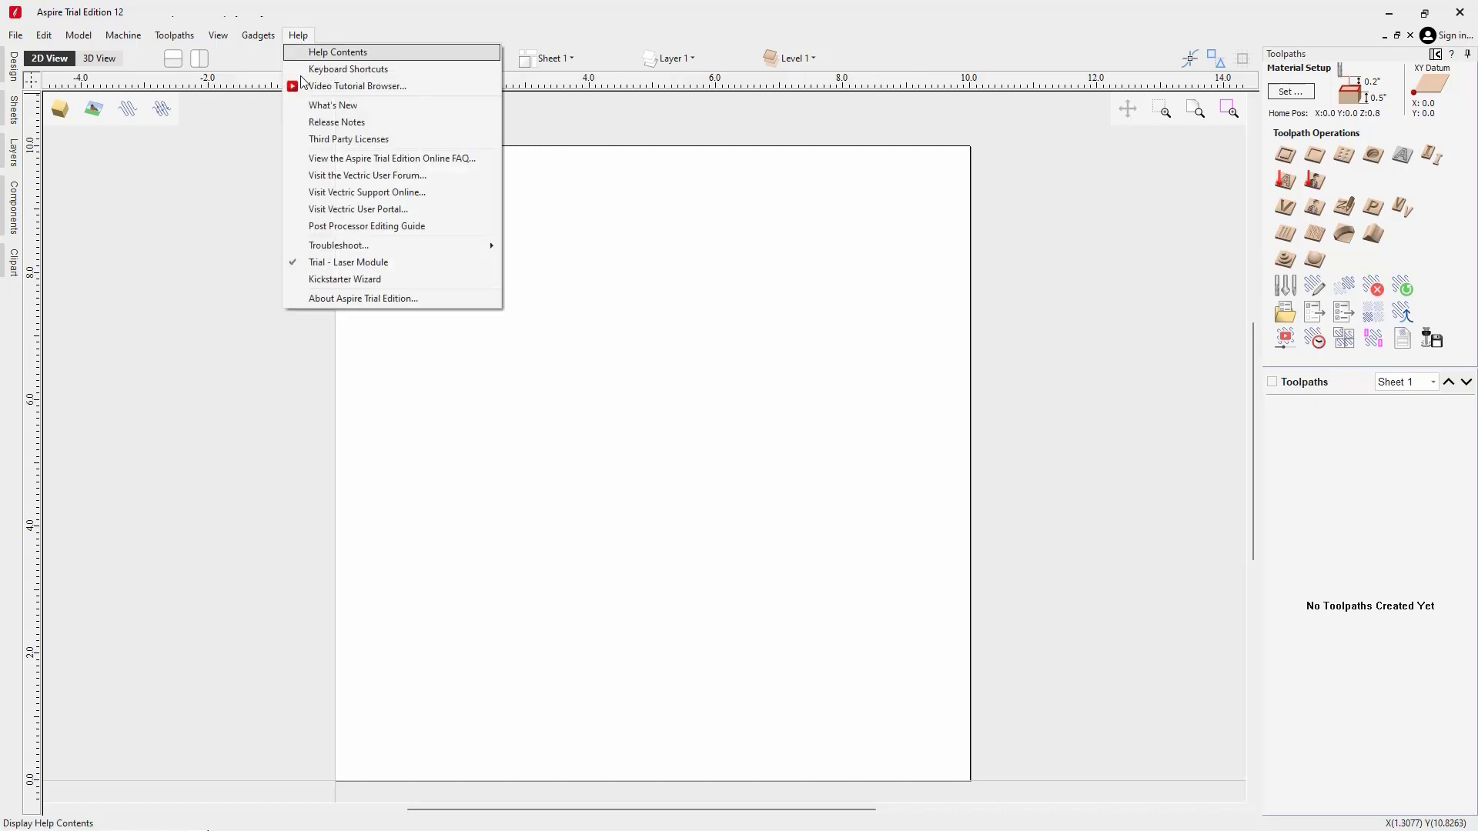
{"action": "left_click", "coordinate": [402, 263]}
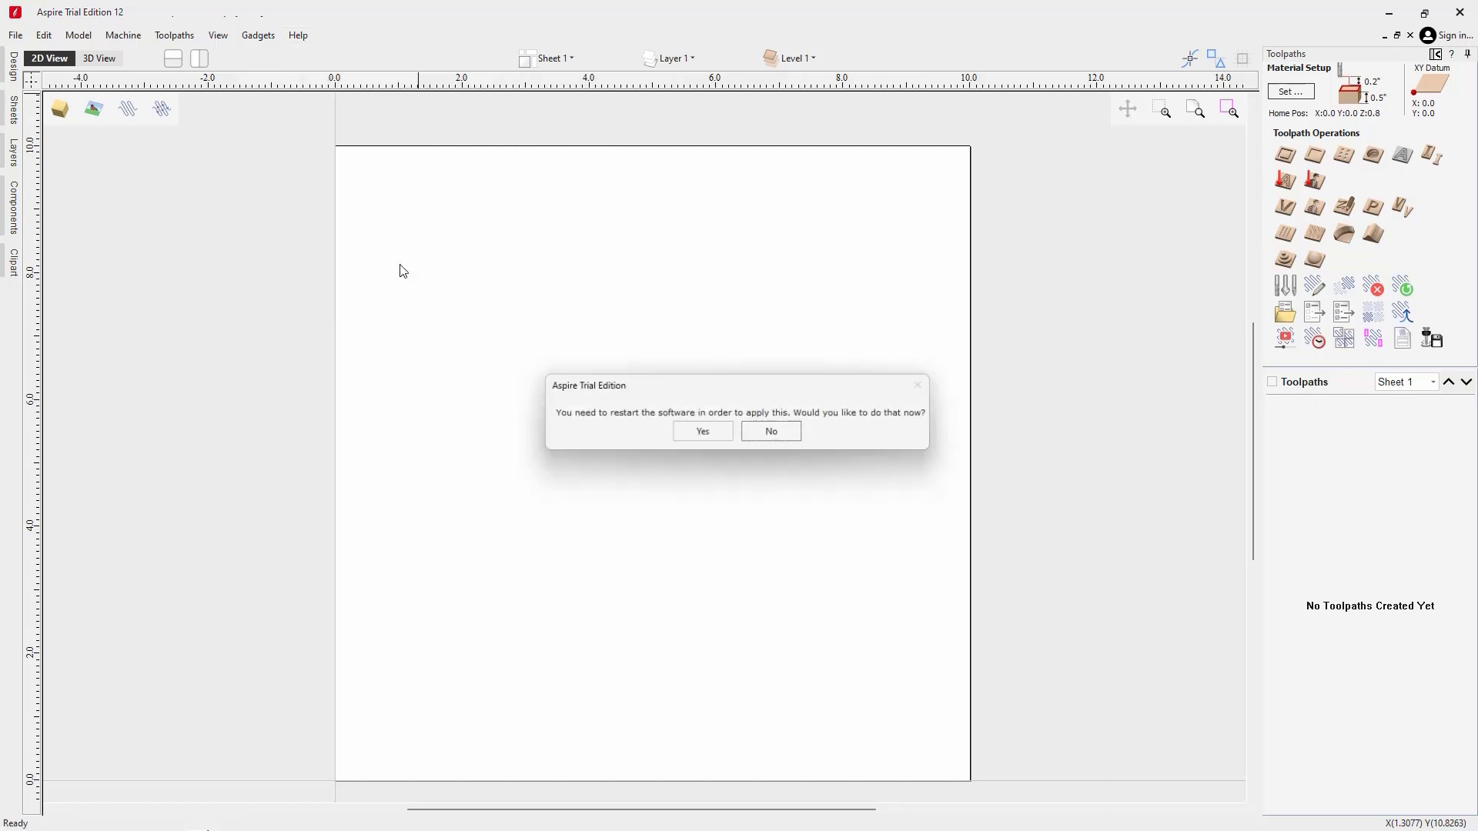
{"action": "left_click", "coordinate": [710, 430]}
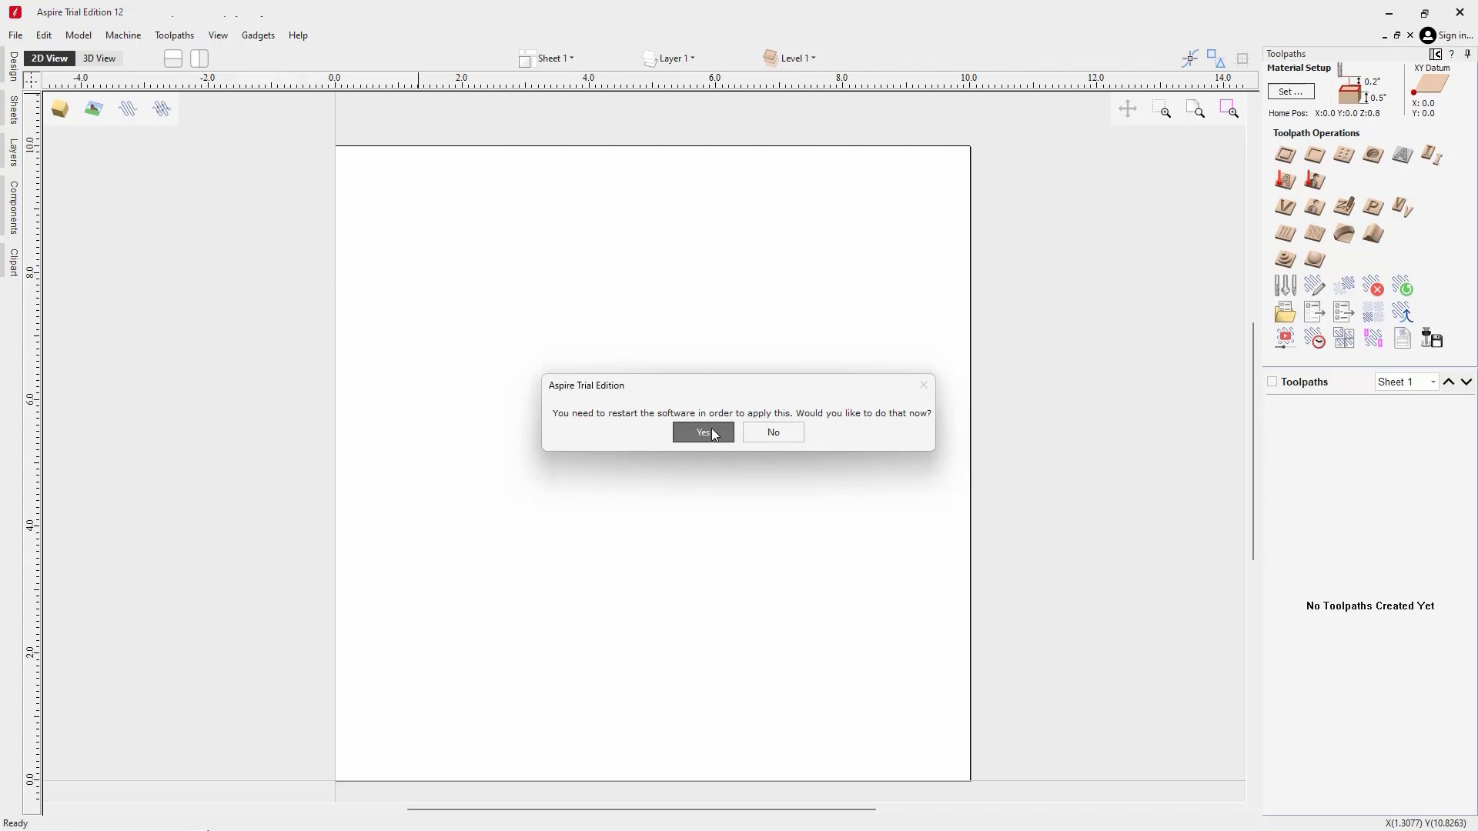
{"action": "left_click", "coordinate": [735, 458]}
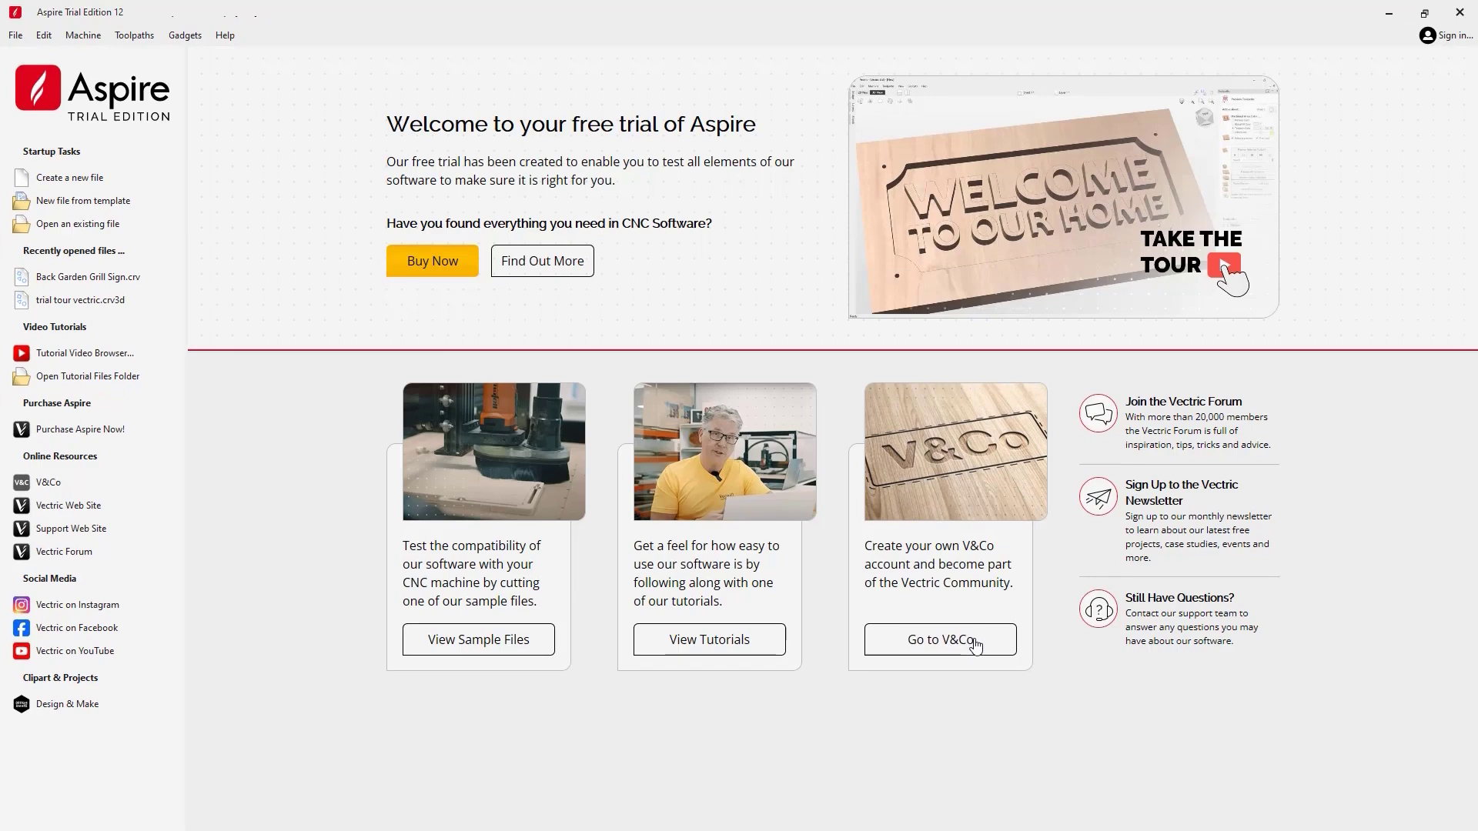
Step: From the welcome page, open the V&Co customer portal and review its software, clipart, free project and case study sections
{"action": "left_click", "coordinate": [975, 644]}
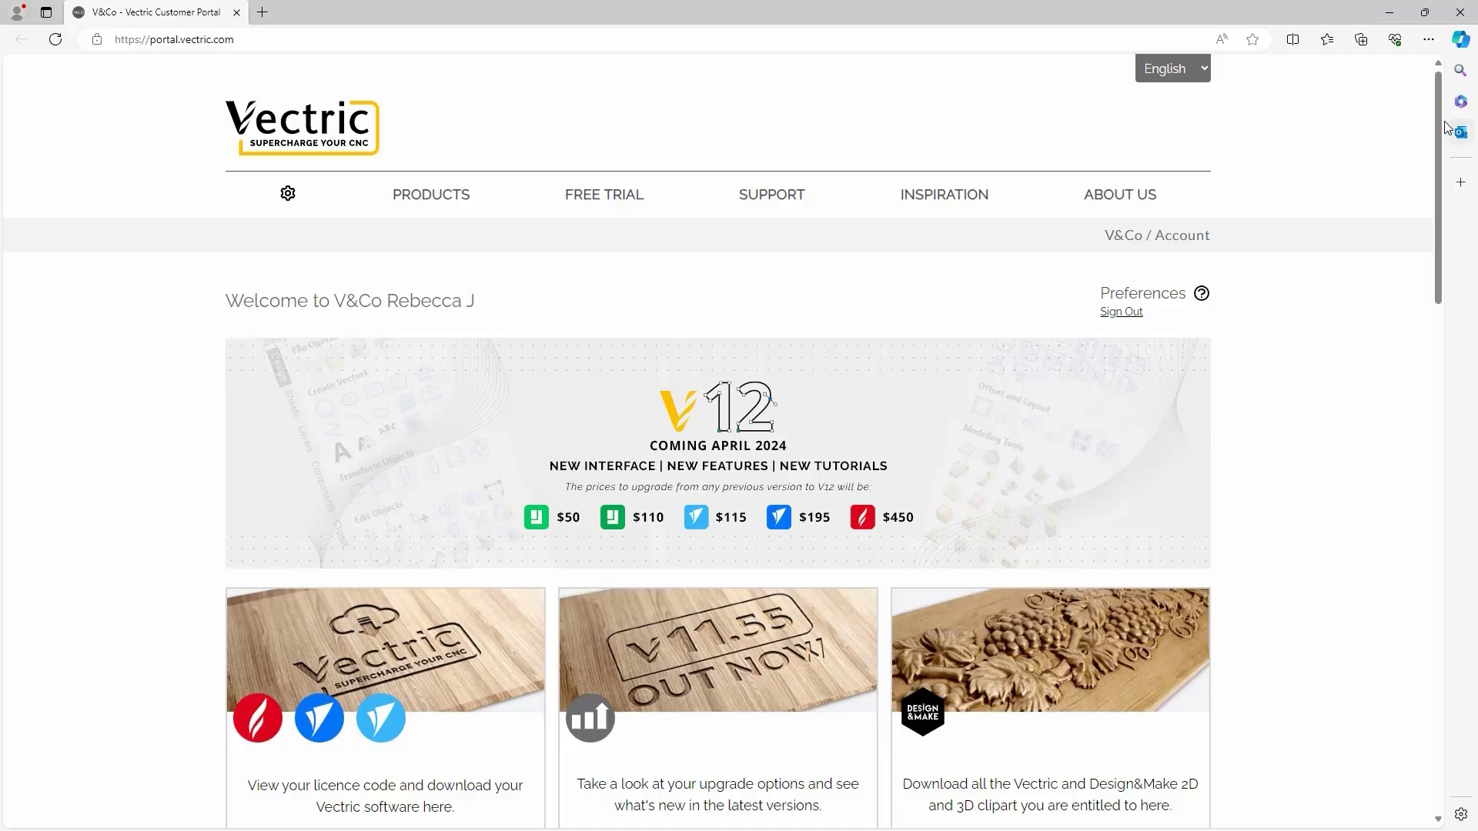
{"action": "scroll", "coordinate": [1436, 137], "scroll_direction": "down", "scroll_amount": 2}
{"action": "left_click_drag", "start_coordinate": [1437, 137], "coordinate": [1417, 371]}
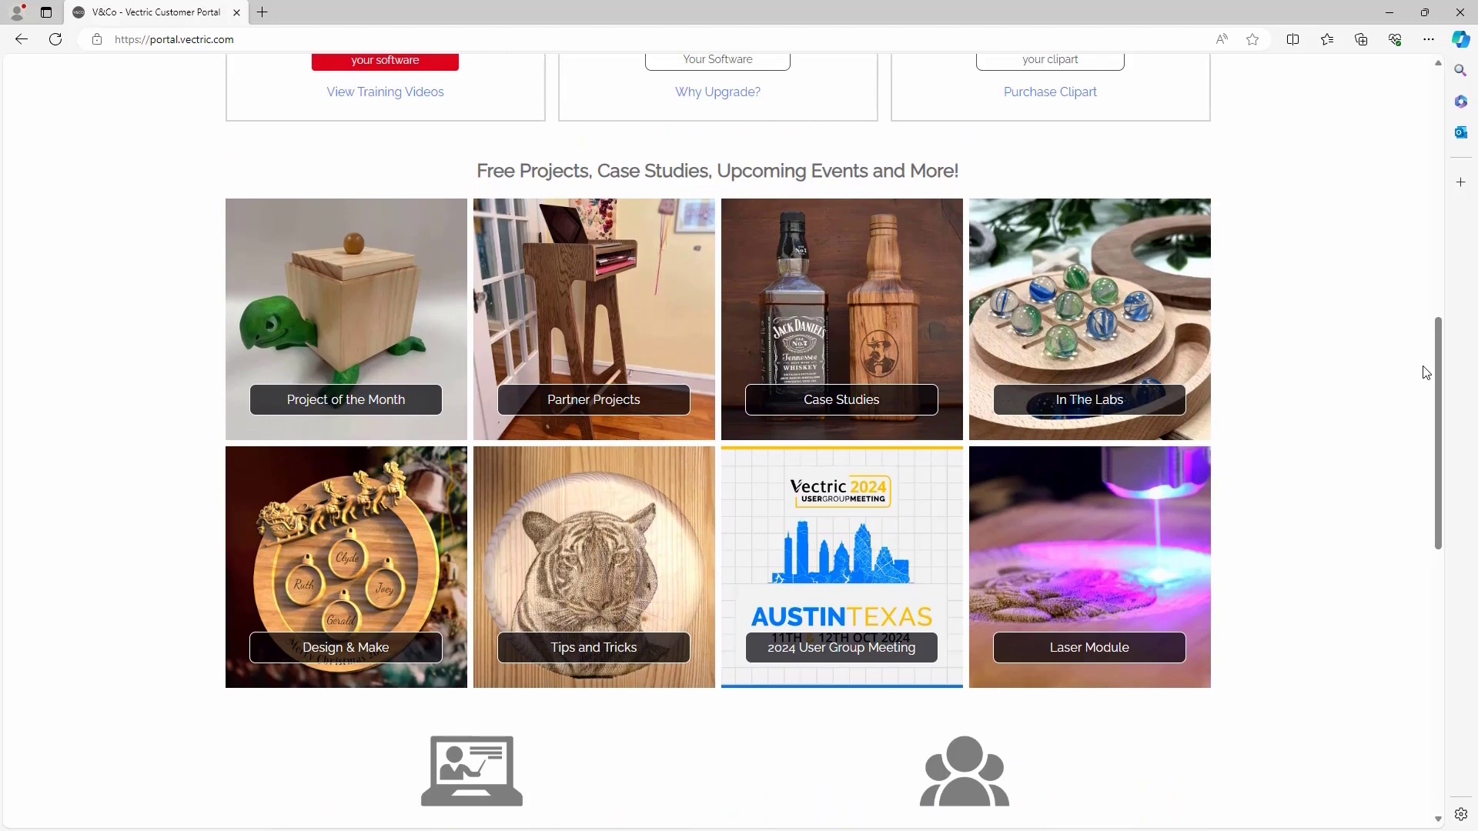
{"action": "left_click_drag", "start_coordinate": [1433, 368], "coordinate": [1432, 333]}
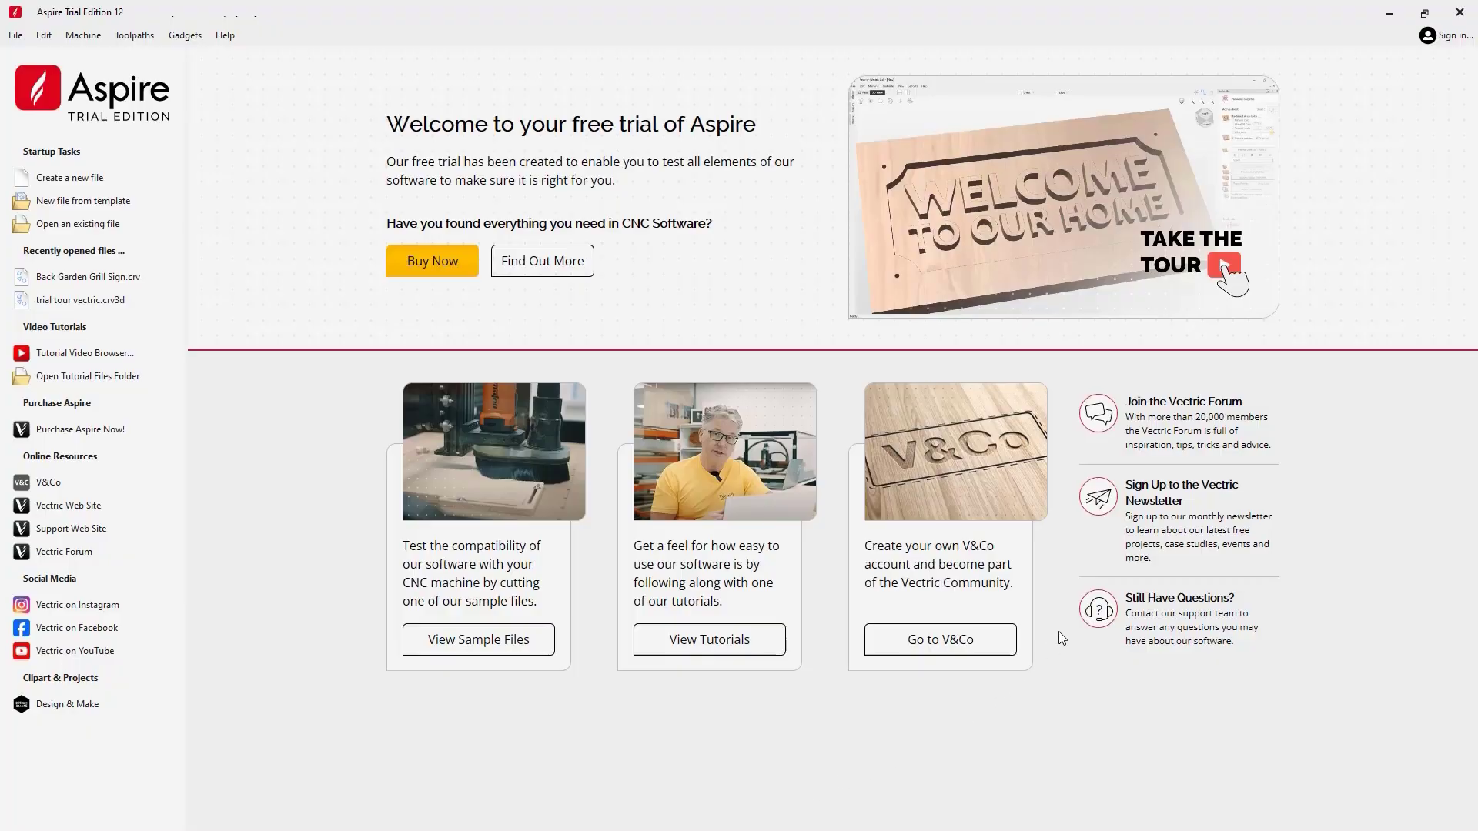
Step: From Aspire's welcome page, open the Vectric Forum and browse its discussions
{"action": "left_click", "coordinate": [1201, 418]}
{"action": "left_click_drag", "start_coordinate": [1443, 255], "coordinate": [1443, 376]}
{"action": "left_click", "coordinate": [331, 205]}
{"action": "scroll", "coordinate": [1434, 252], "scroll_direction": "down", "scroll_amount": 2}
{"action": "left_click", "coordinate": [316, 524]}
{"action": "scroll", "coordinate": [1431, 505], "scroll_direction": "down", "scroll_amount": 2}
{"action": "left_click_drag", "start_coordinate": [1433, 506], "coordinate": [1410, 658]}
Step: From Aspire's welcome page, open the newsletter sign-up, start filling in the e-mail address, and open Vectric's Contact Us page
{"action": "left_click", "coordinate": [1171, 491]}
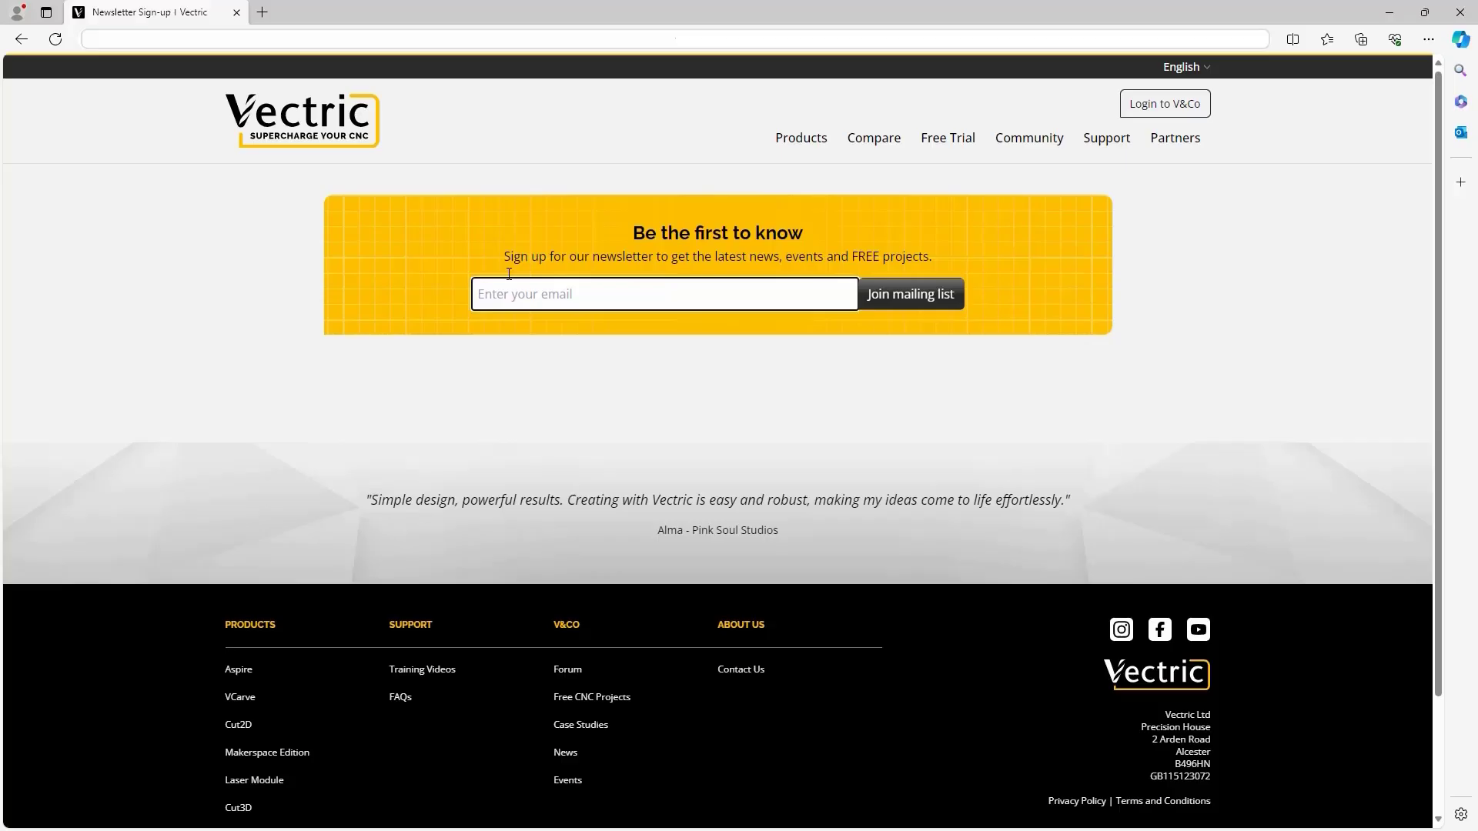
{"action": "type", "text": "victor"}
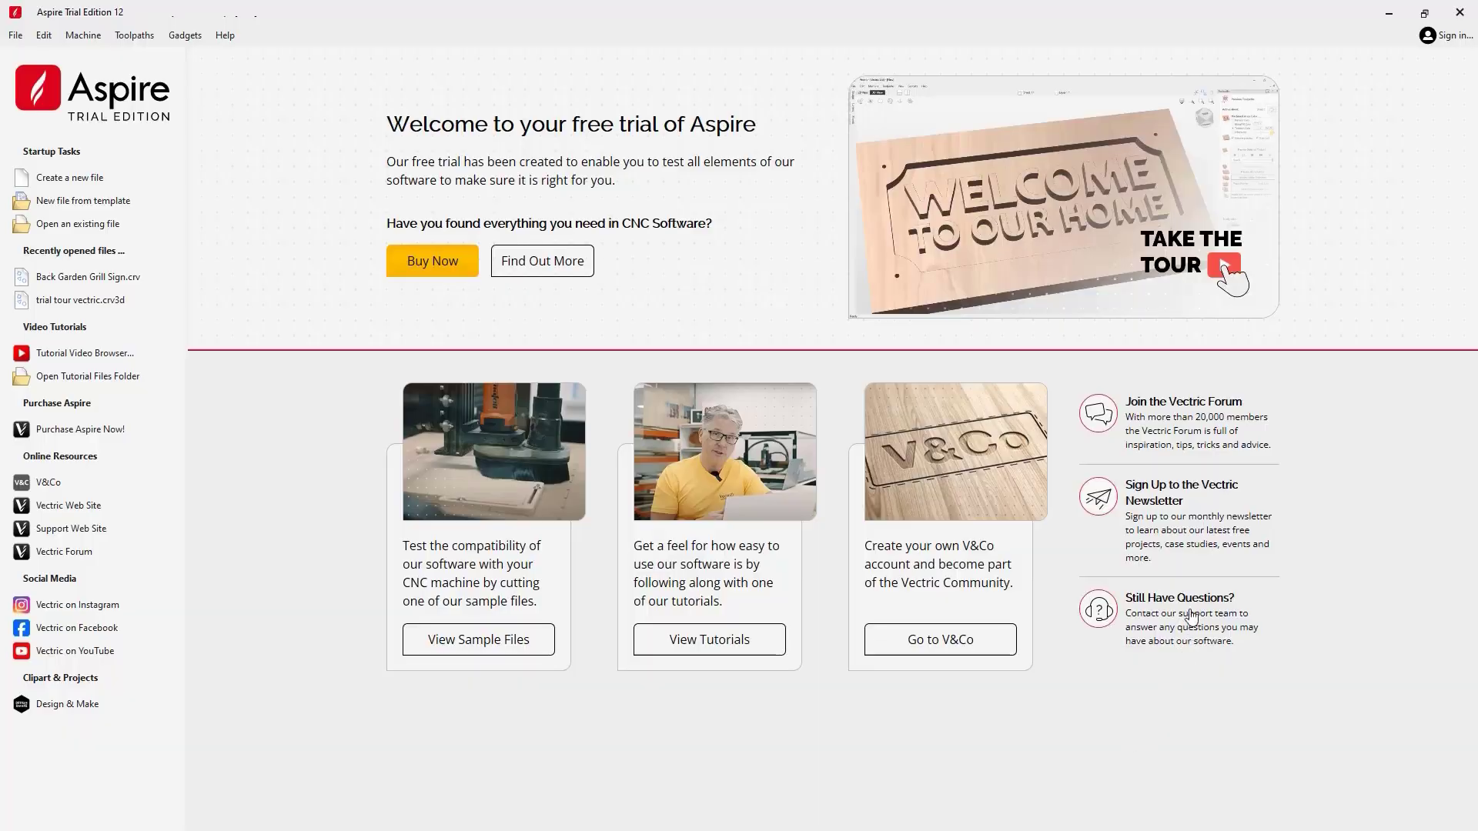
{"action": "left_click", "coordinate": [1192, 610]}
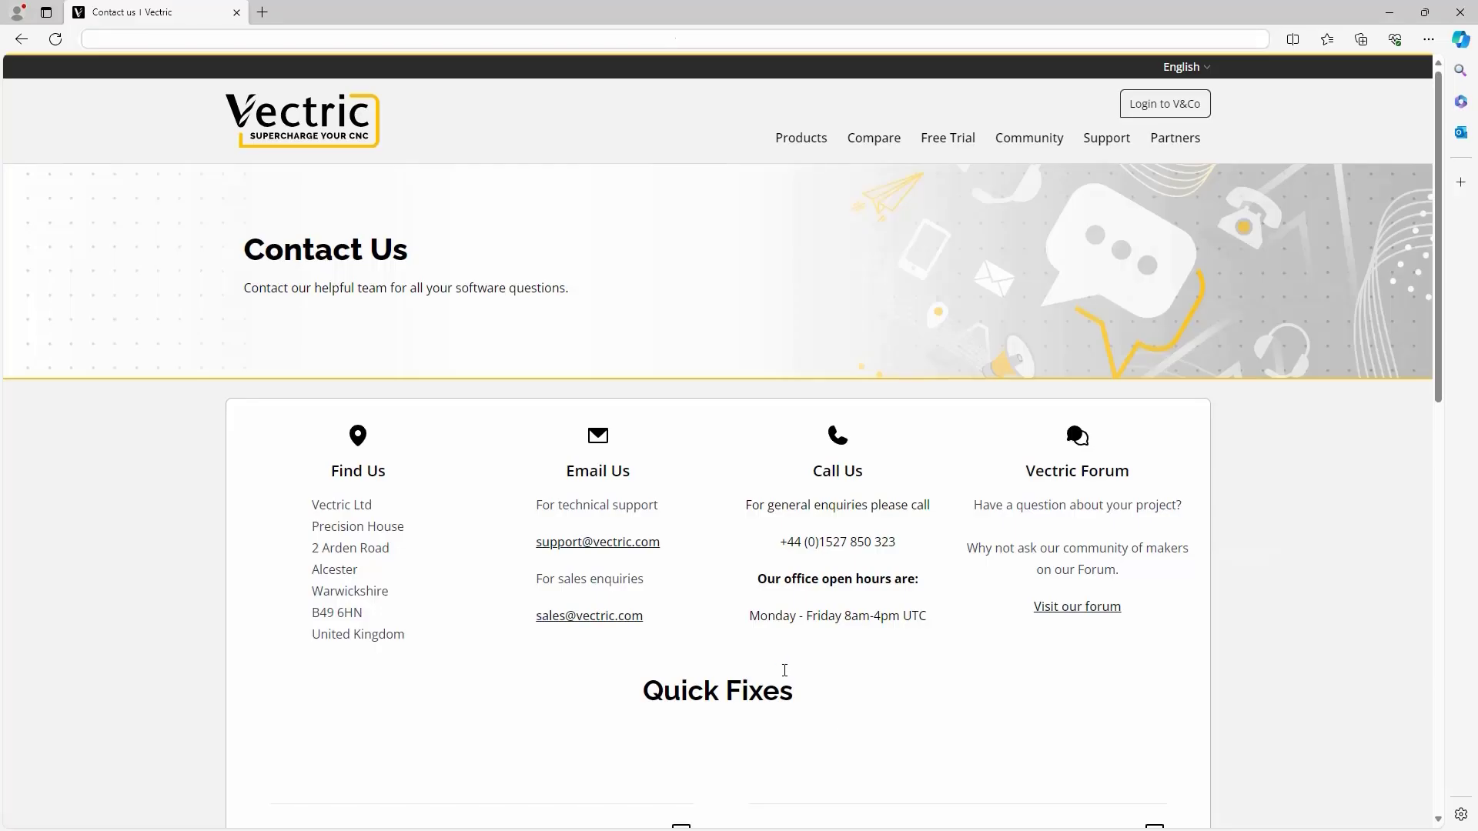